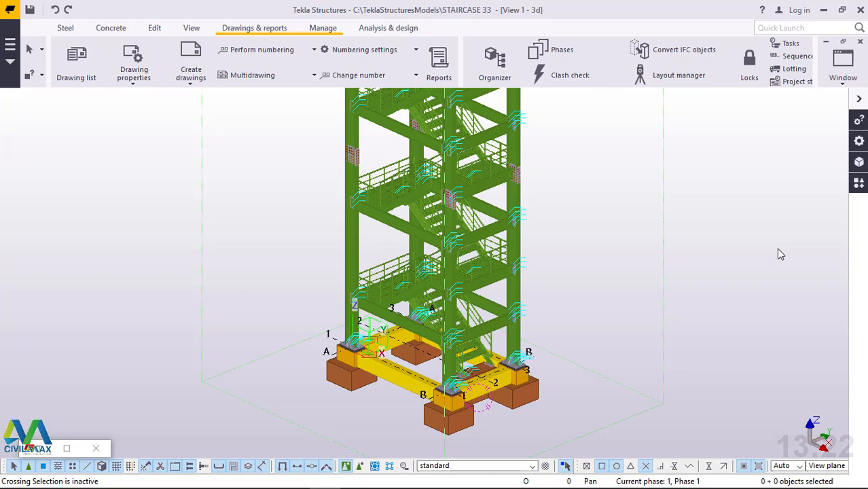
Step: Examine the staircase tower's concrete footings, ground beams, column bases and lower stair flight in the 3D model view
scroll(459, 397, up, 5)
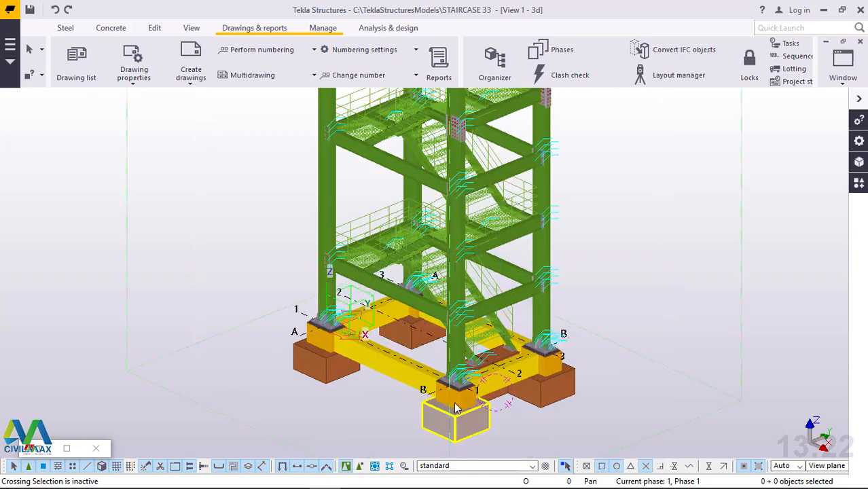
scroll(459, 397, up, 5)
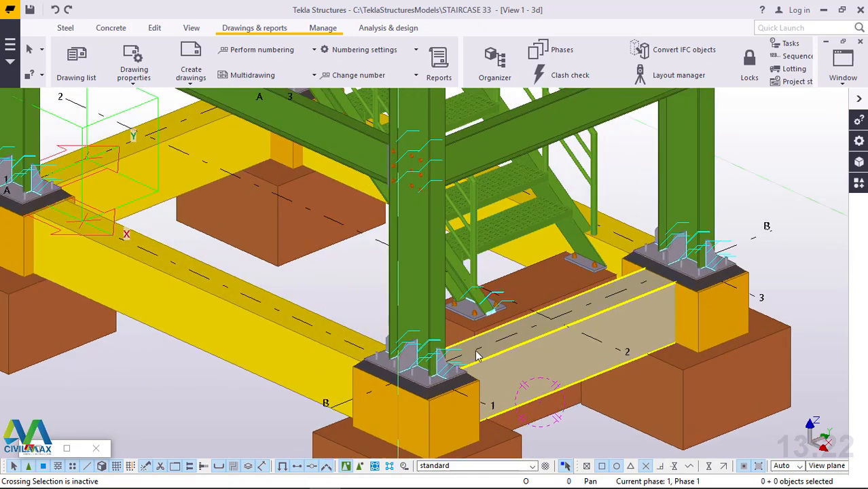
scroll(473, 362, down, 3)
scroll(468, 408, up, 1)
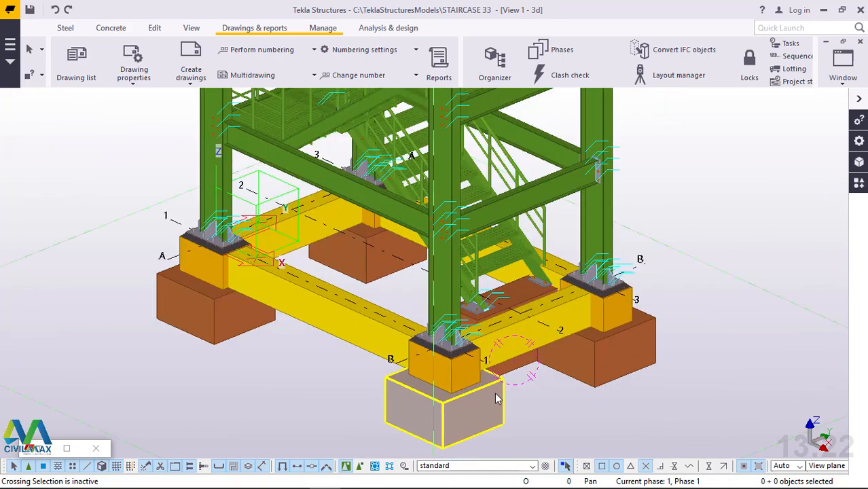
scroll(458, 411, up, 2)
scroll(453, 412, down, 2)
scroll(185, 281, down, 2)
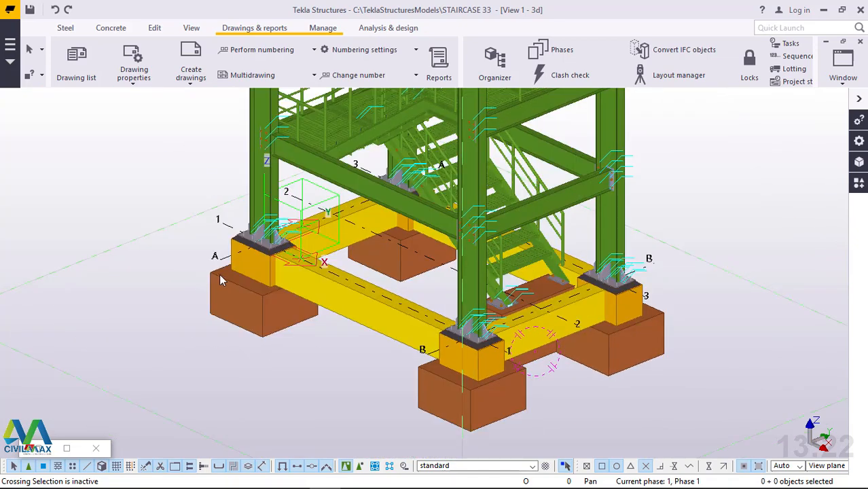
scroll(337, 280, up, 3)
scroll(336, 280, up, 3)
scroll(380, 201, down, 1)
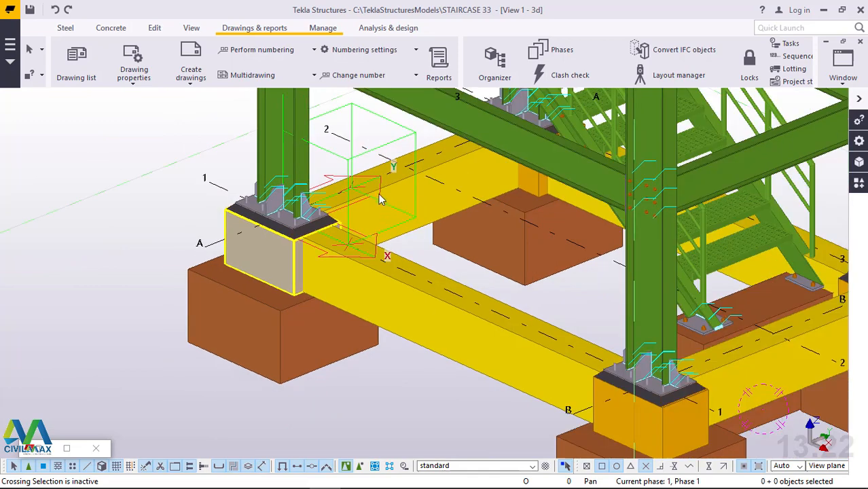
scroll(405, 209, down, 3)
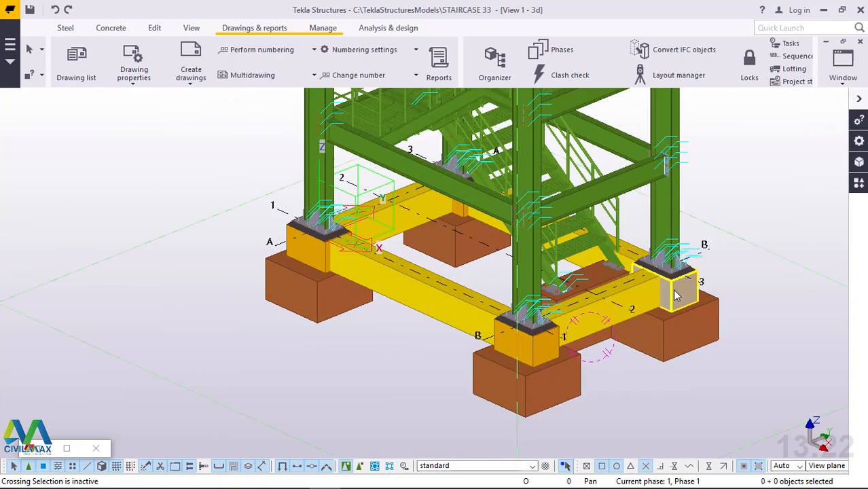
scroll(672, 289, up, 3)
scroll(680, 299, up, 2)
scroll(584, 310, up, 1)
scroll(571, 311, down, 3)
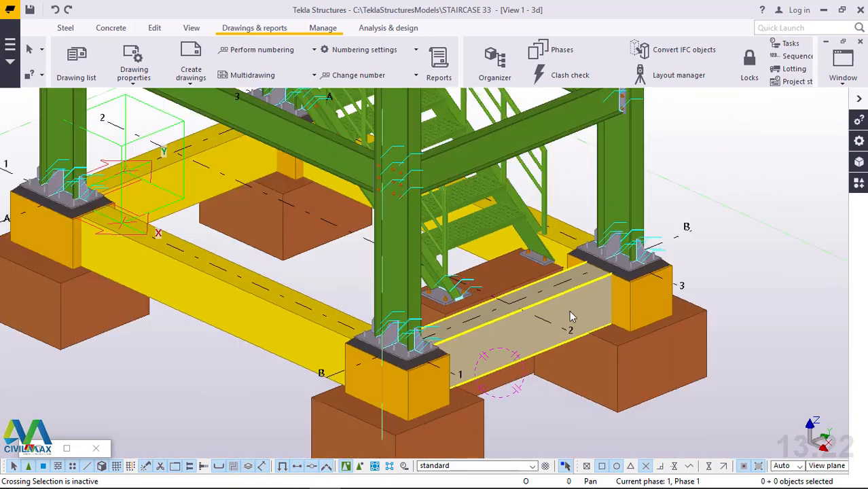
scroll(558, 315, down, 1)
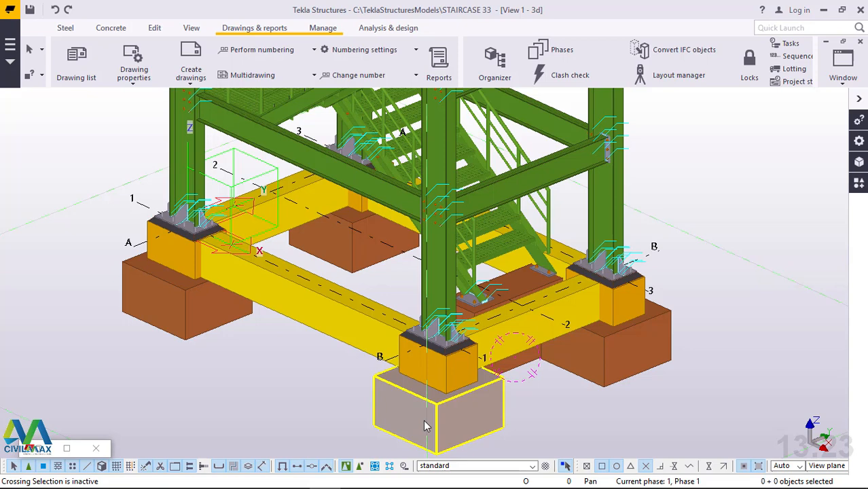
scroll(424, 426, down, 8)
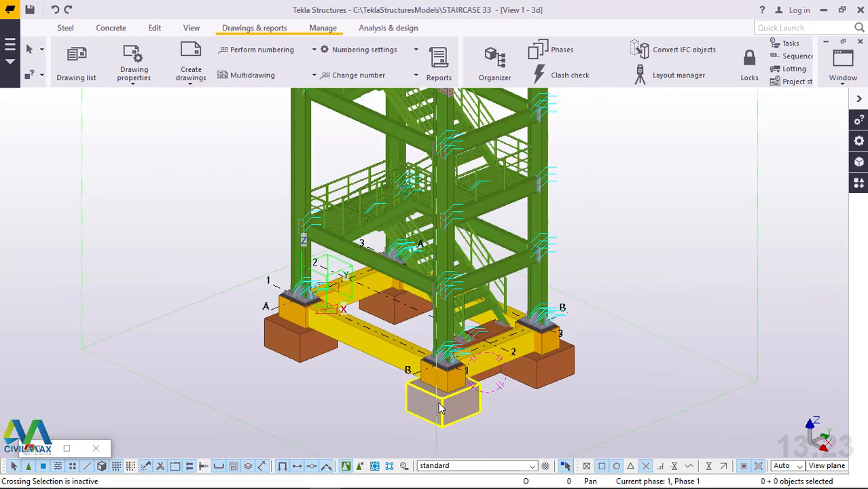
scroll(508, 362, up, 2)
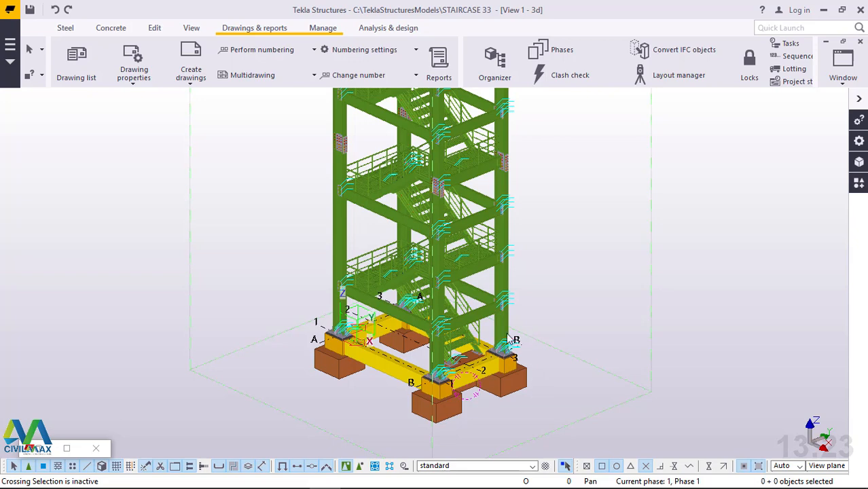
scroll(487, 360, up, 2)
scroll(488, 365, up, 3)
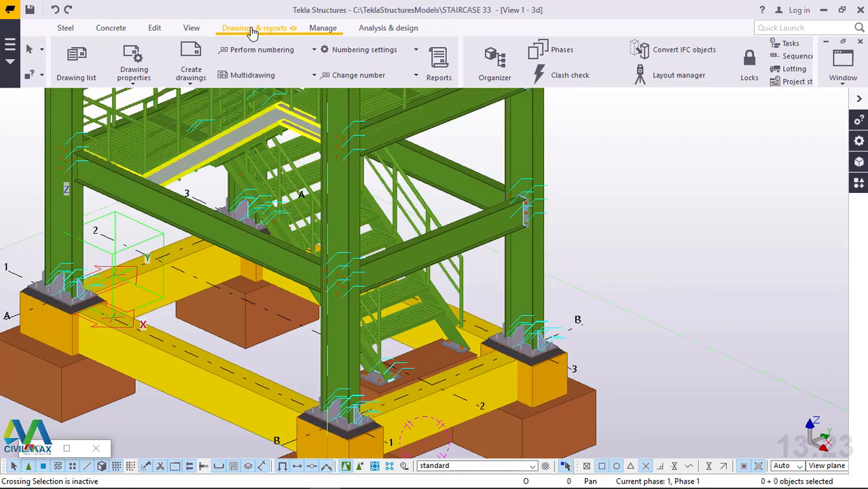
Step: Review the drawing types that can be created with nothing selected in the model, from master drawing catalog to GA drawing
click(252, 33)
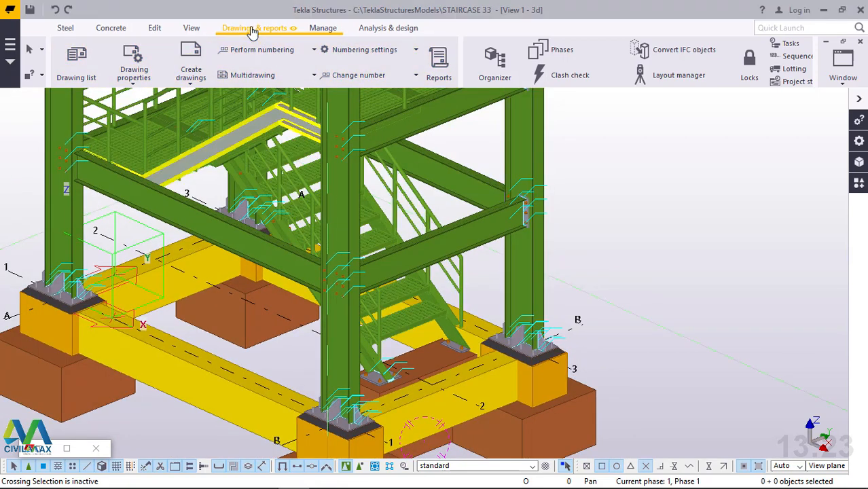
click(190, 87)
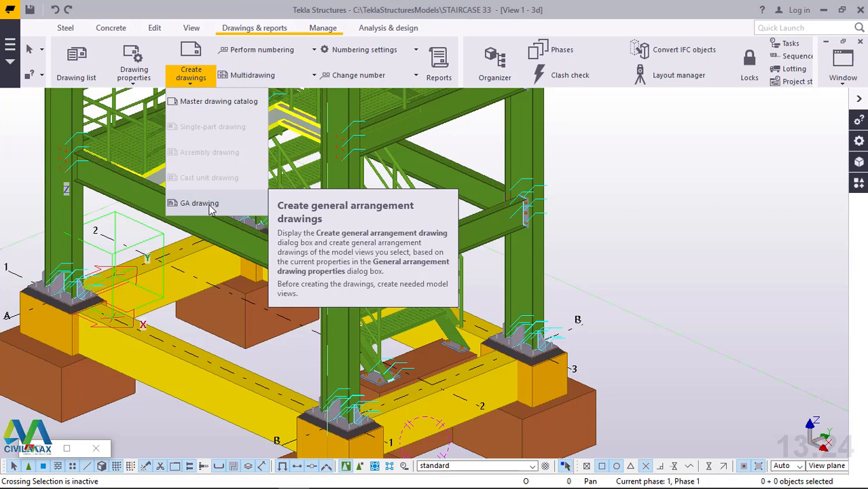
scroll(574, 240, down, 4)
scroll(578, 232, up, 3)
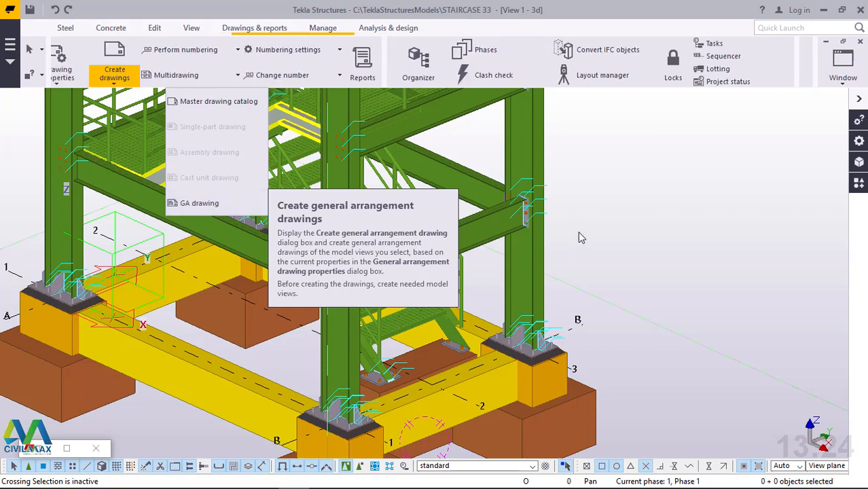
scroll(582, 224, up, 1)
scroll(582, 206, up, 1)
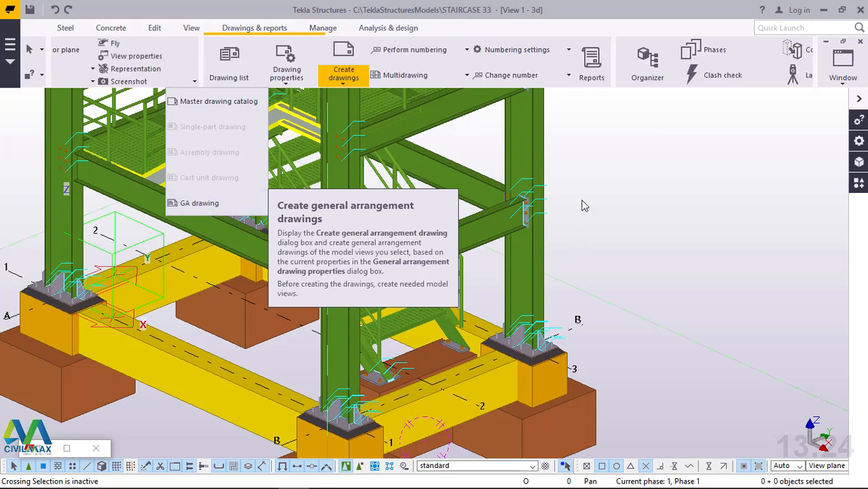
click(627, 160)
scroll(110, 43, down, 5)
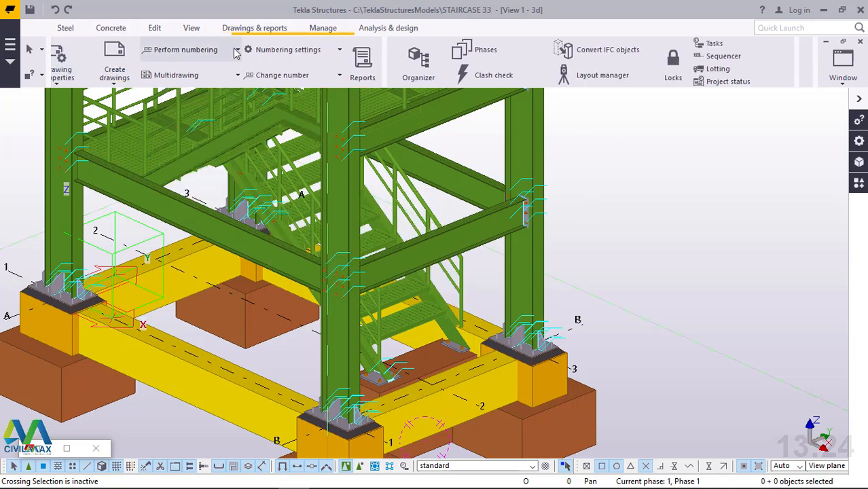
scroll(249, 55, up, 3)
scroll(249, 55, up, 5)
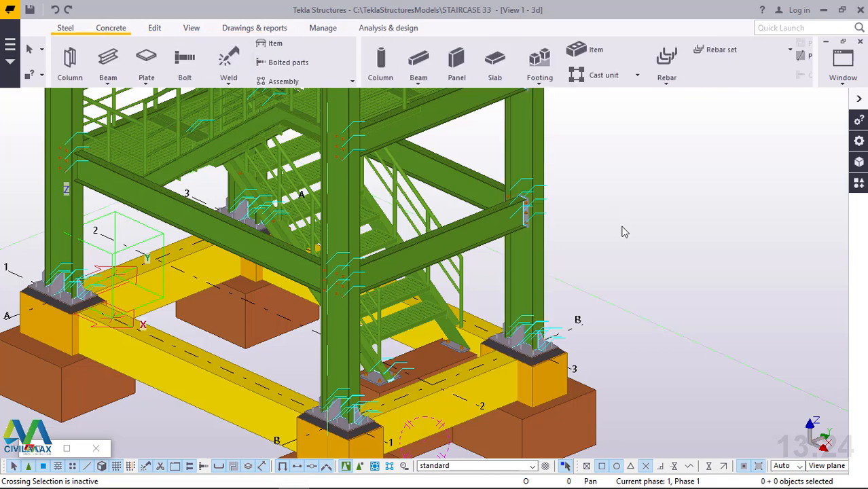
scroll(616, 275, down, 3)
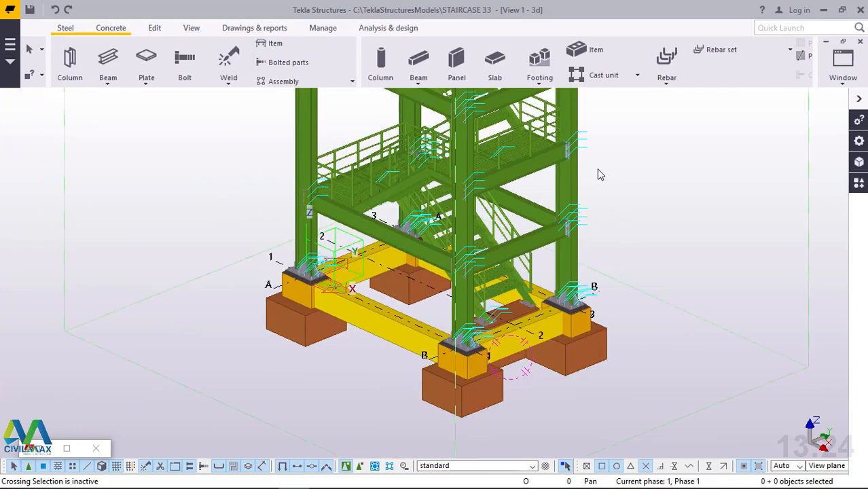
scroll(600, 174, up, 1)
scroll(600, 175, up, 2)
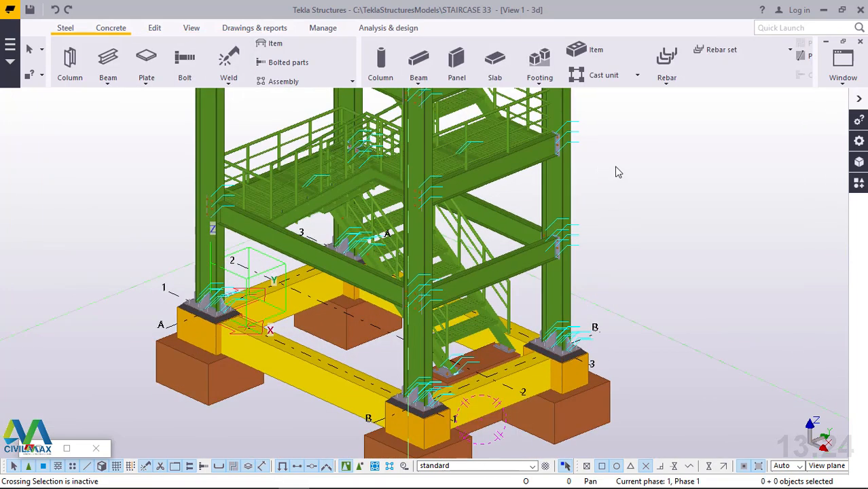
Step: Look over the single-part, assembly and cast unit drawing options again, and close the choices without creating a drawing
click(265, 28)
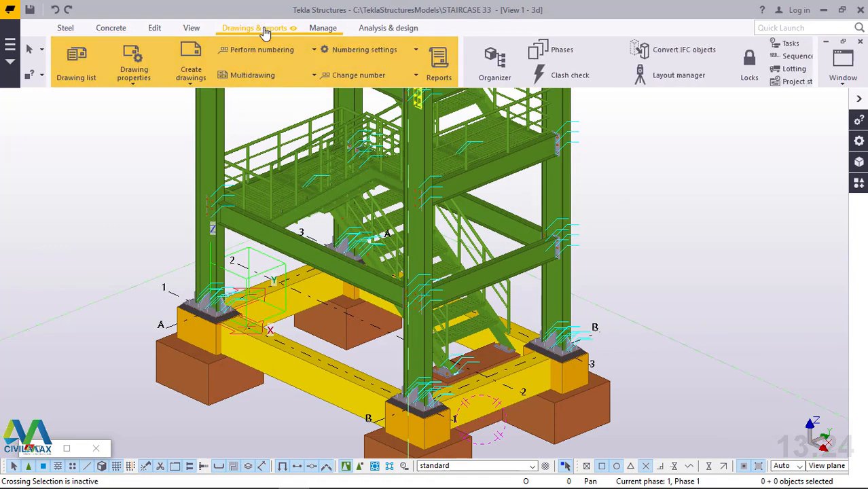
click(189, 81)
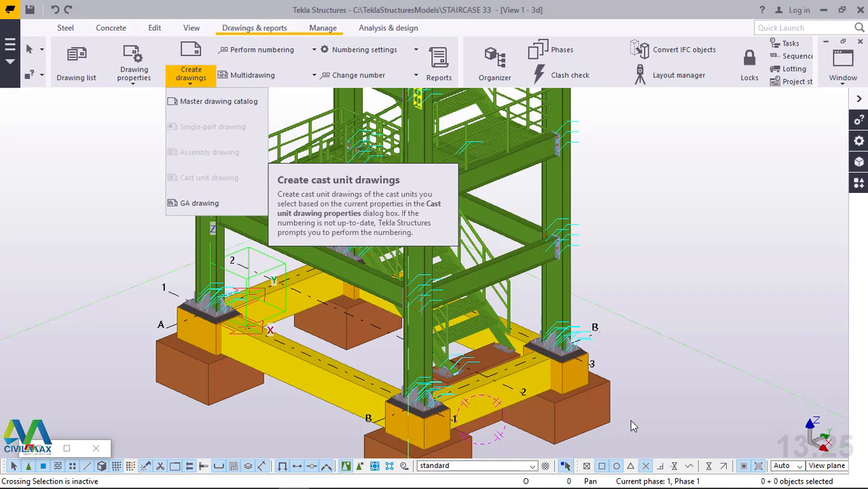
click(698, 136)
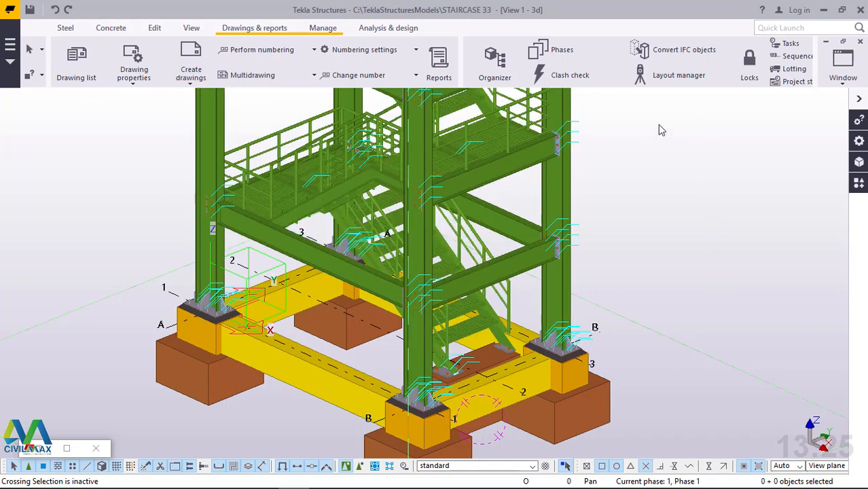
Step: Area-select the steel parts around the lower stair landing and review which drawing types can be created for the selection
drag(660, 120, 539, 157)
drag(322, 193, 229, 202)
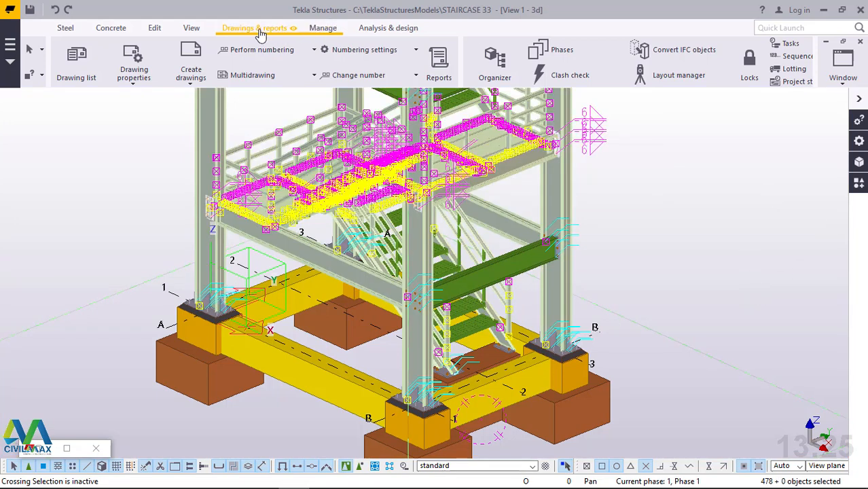
click(190, 82)
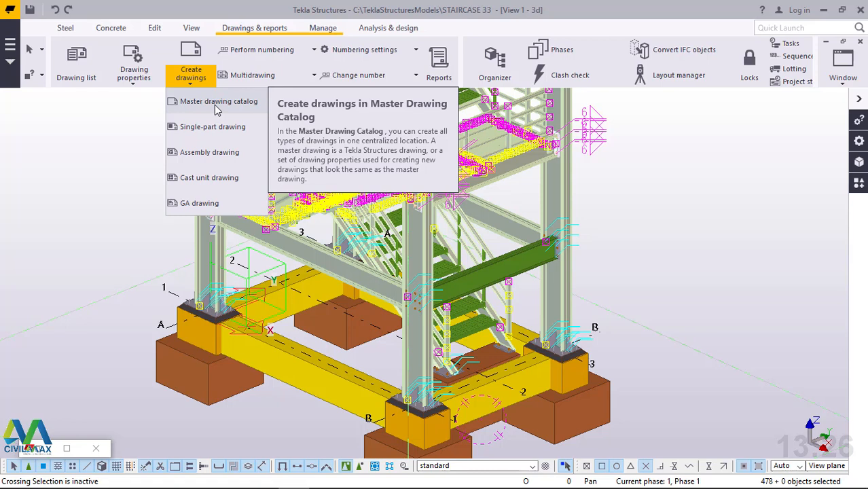
click(757, 208)
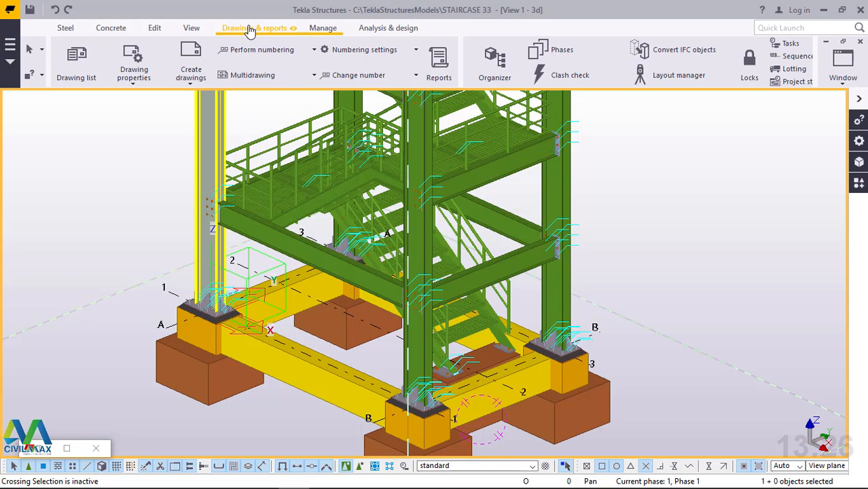
Step: Review the views and options for creating a general arrangement drawing, and close the dialog
click(191, 75)
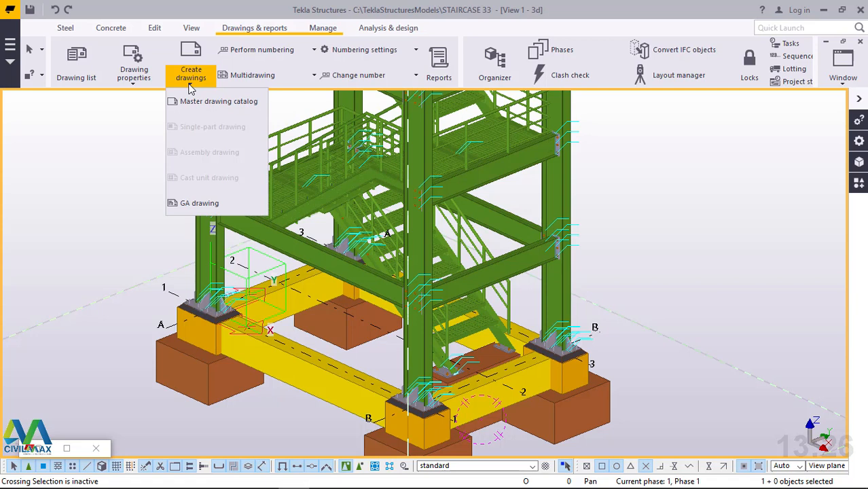
click(199, 203)
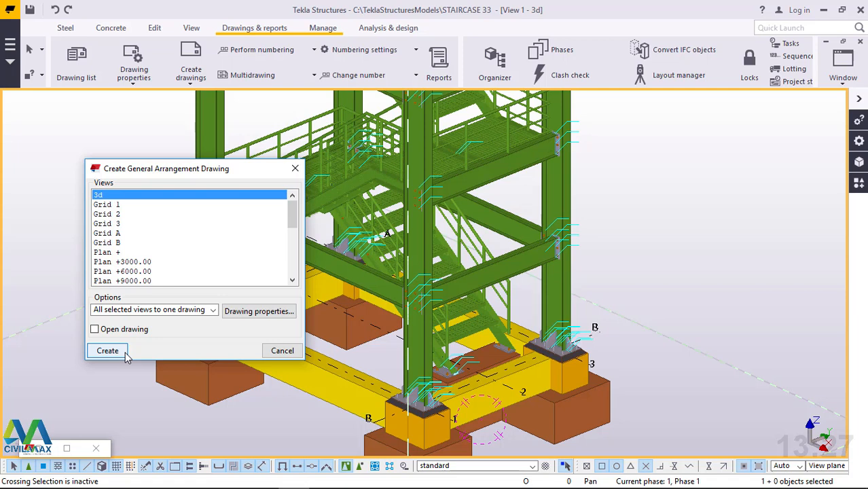
click(297, 168)
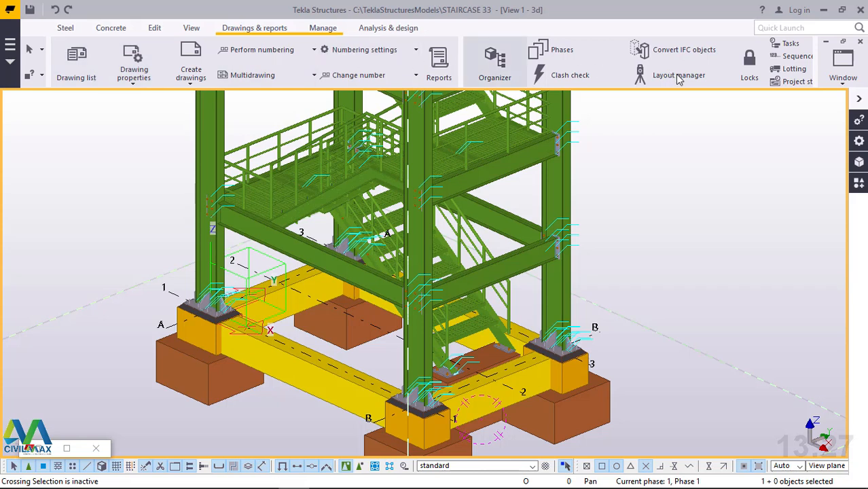
Step: Open the general arrangement drawing with mark [1] from the maximized drawing list, and minimize the list
click(83, 82)
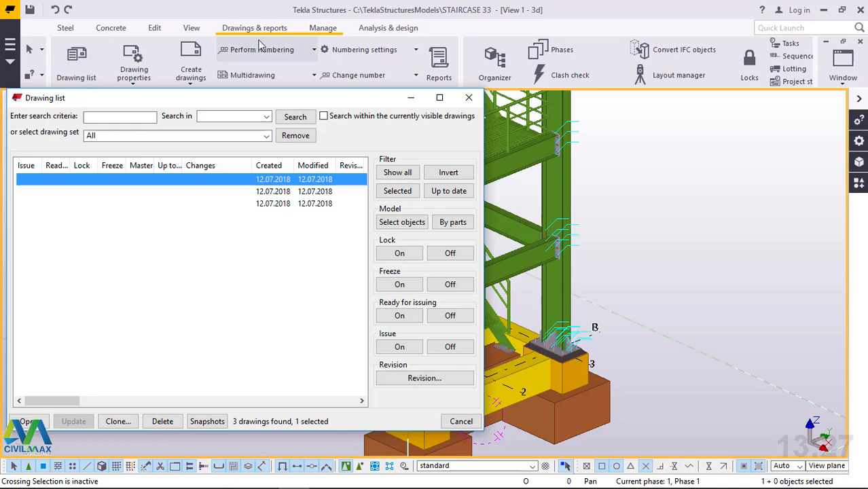
click(440, 100)
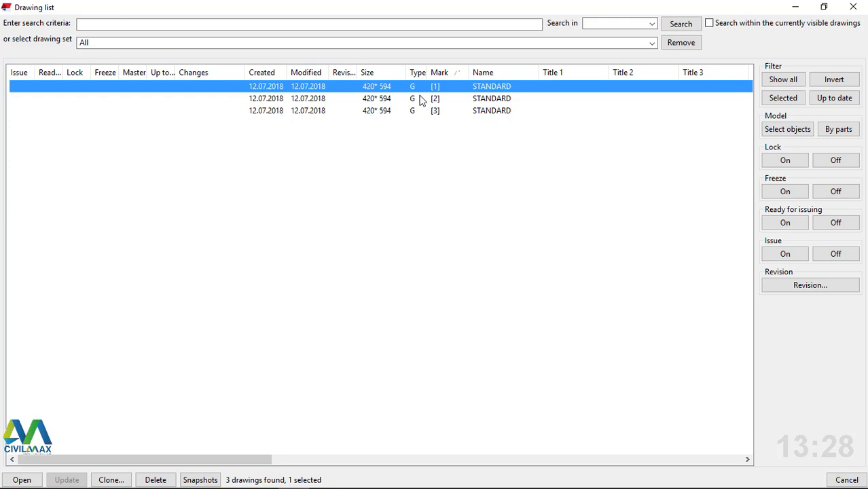
click(412, 90)
click(412, 89)
double_click(412, 90)
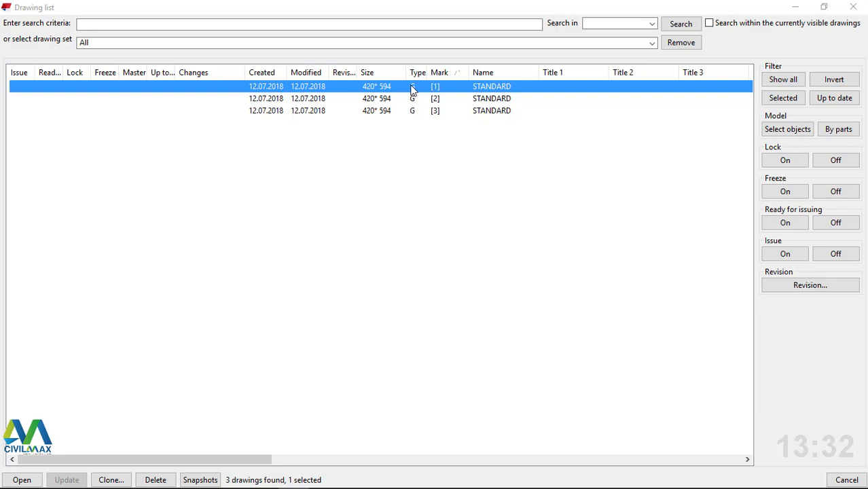
click(796, 12)
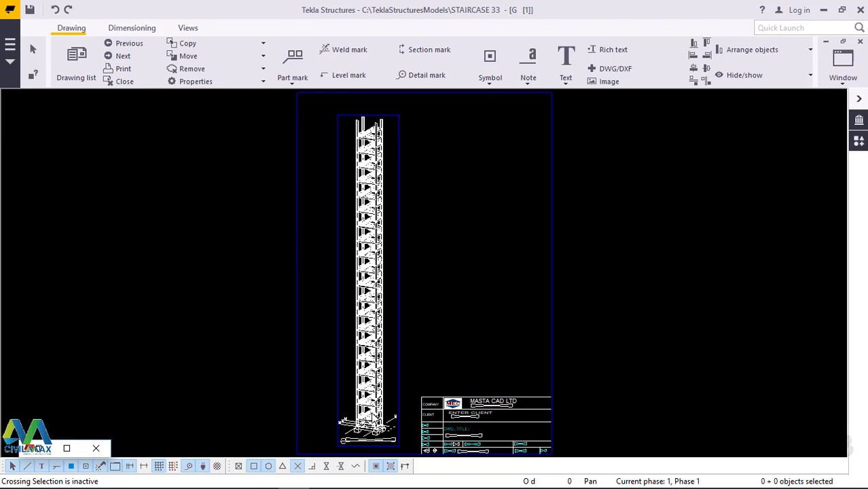
Step: Examine the stair flights, landings and railings up close in the opened general arrangement drawing
scroll(359, 426, up, 1)
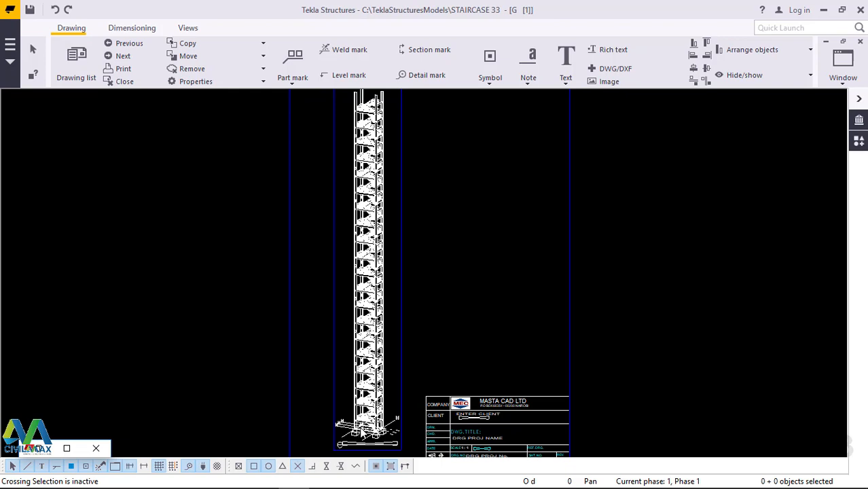
scroll(363, 432, up, 4)
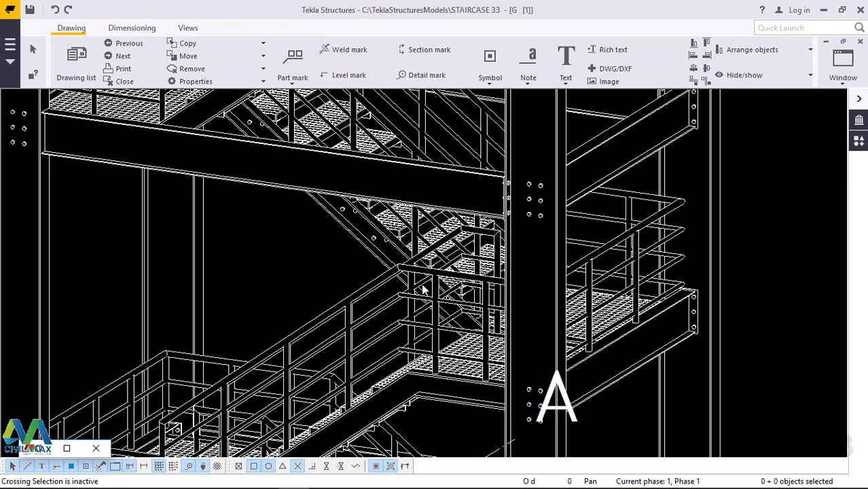
scroll(479, 227, up, 1)
scroll(495, 231, down, 2)
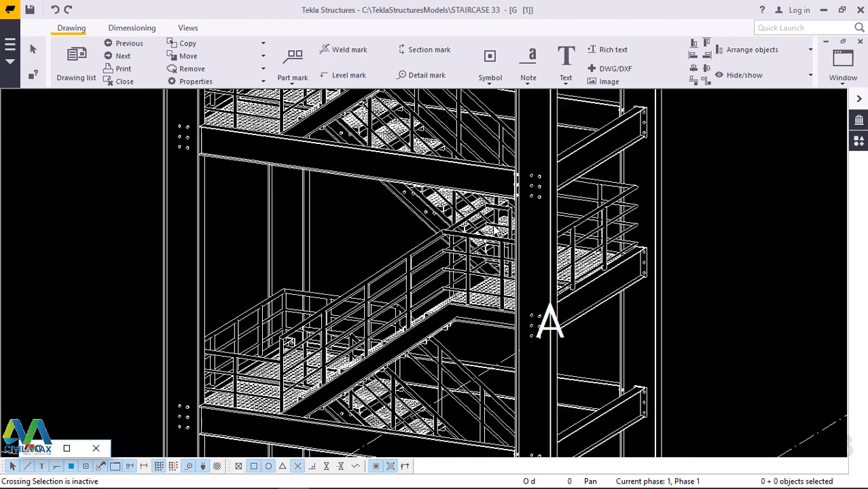
Step: Open the view properties of the staircase tower isometric view and review its scale setting against the view title
scroll(497, 231, down, 2)
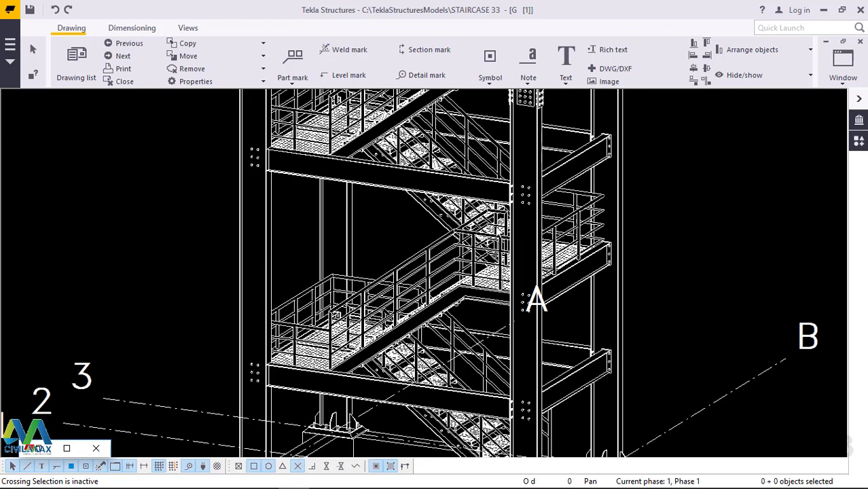
scroll(499, 231, down, 2)
scroll(514, 350, down, 1)
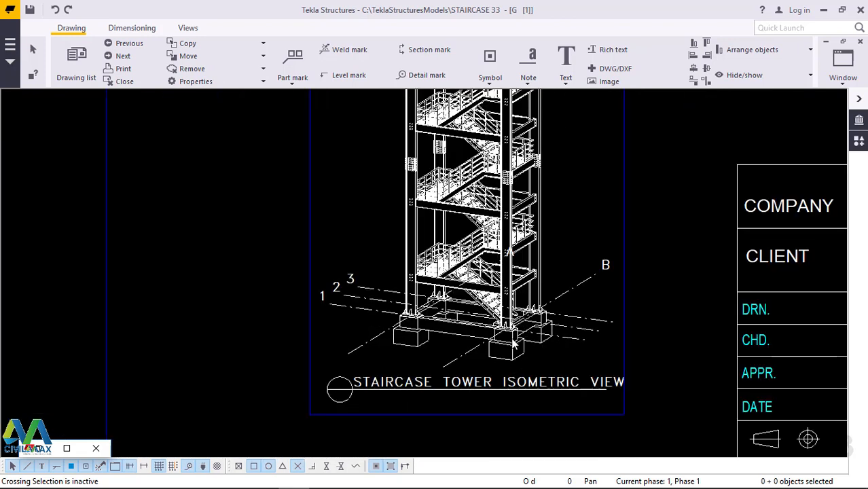
scroll(454, 391, up, 4)
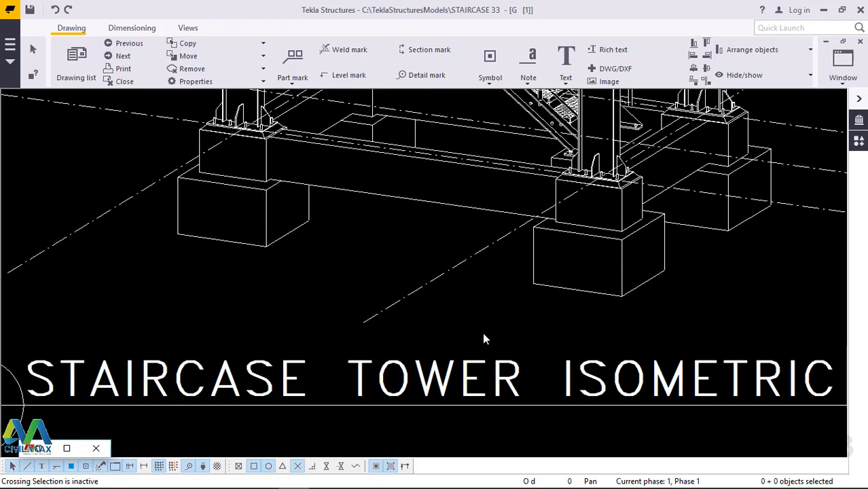
scroll(485, 323, down, 4)
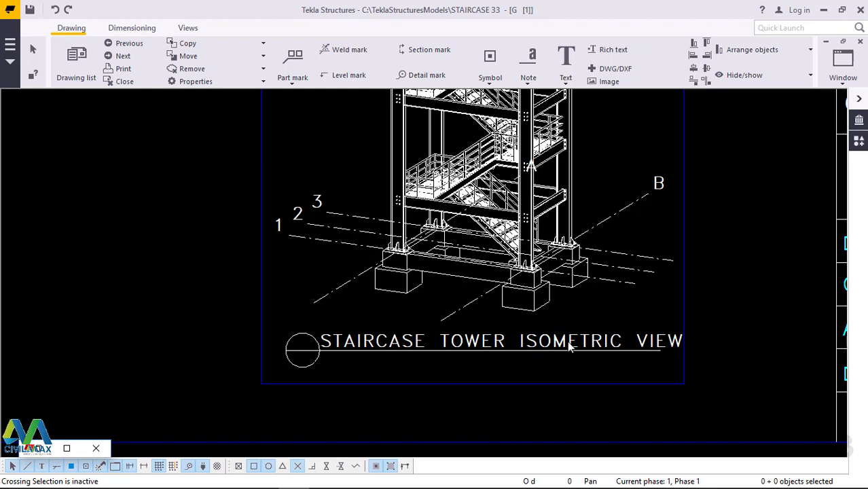
click(491, 344)
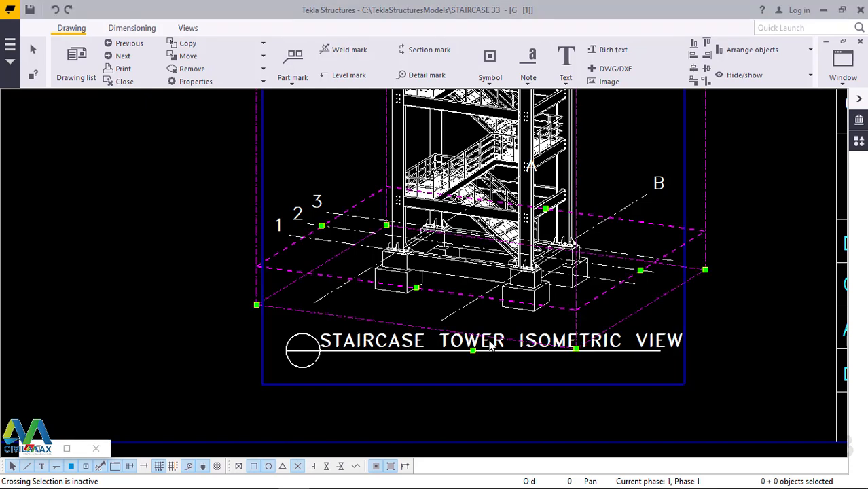
double_click(490, 343)
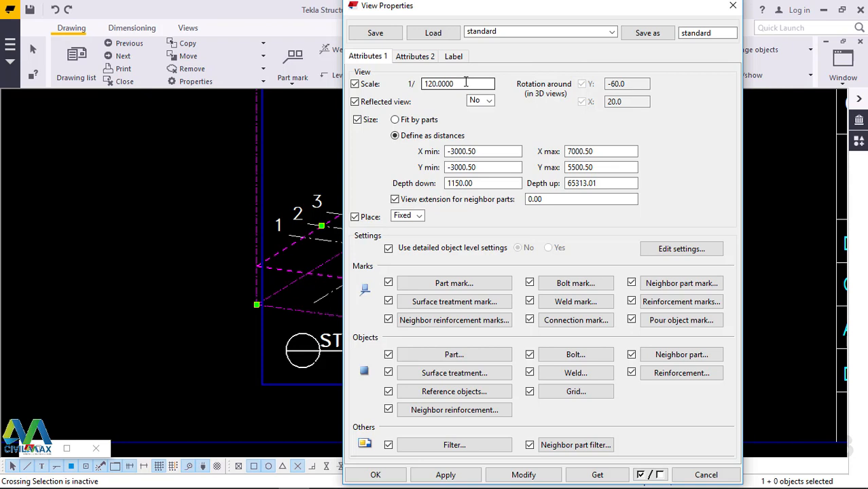
click(464, 83)
scroll(323, 358, down, 1)
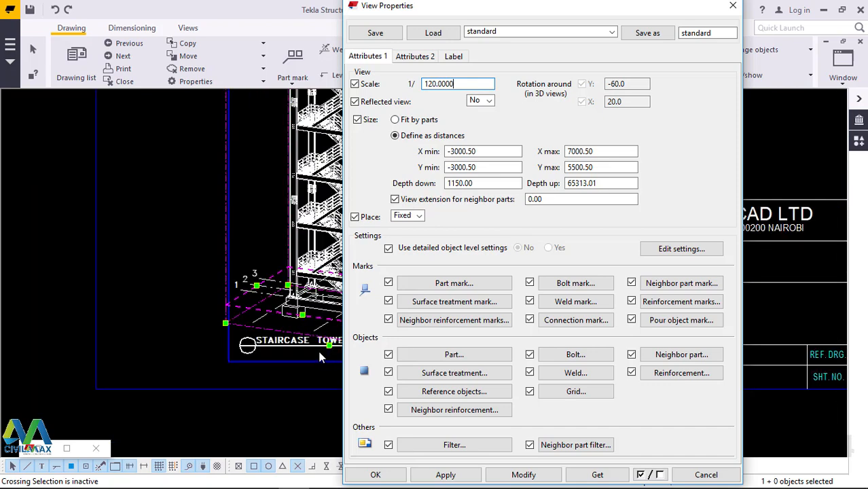
scroll(317, 348, up, 4)
scroll(265, 324, down, 3)
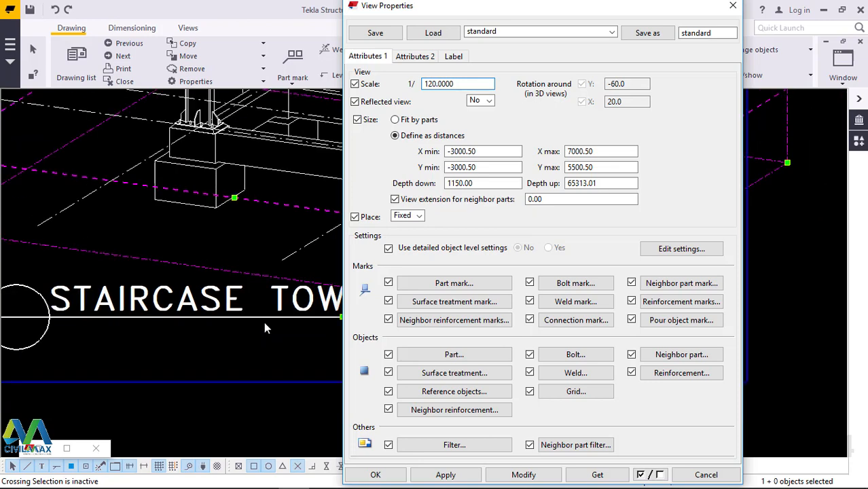
Step: Try removing the title text element from the A1 mark contents of the isometric view's label, and cancel both dialogs
click(455, 58)
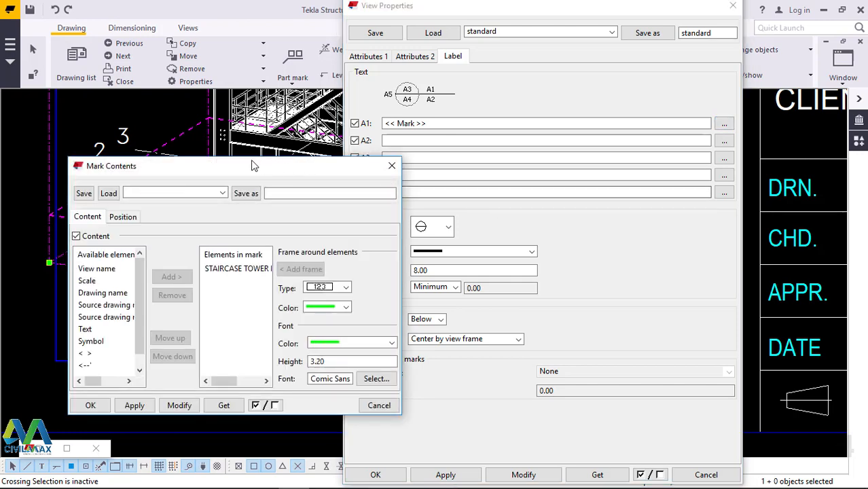
drag(218, 170, 493, 143)
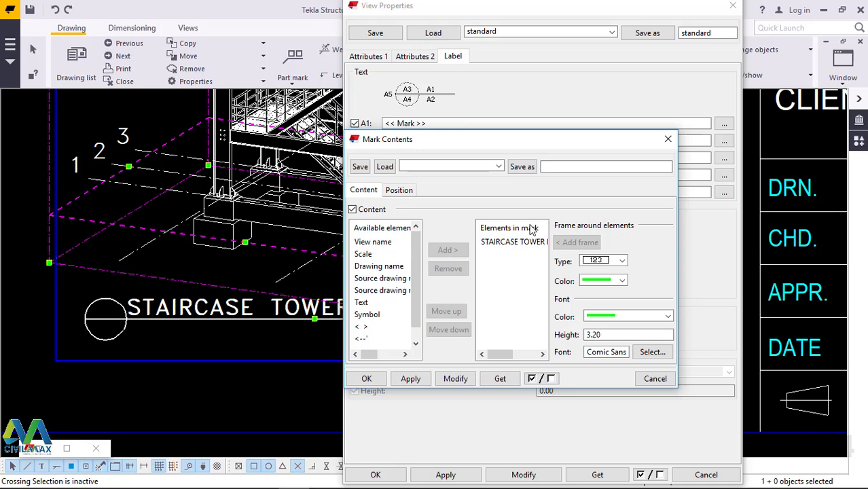
drag(518, 144, 516, 171)
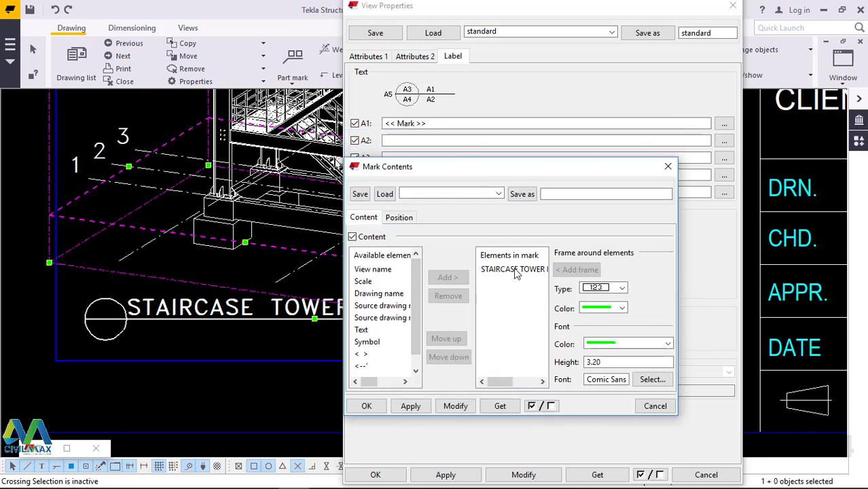
click(523, 272)
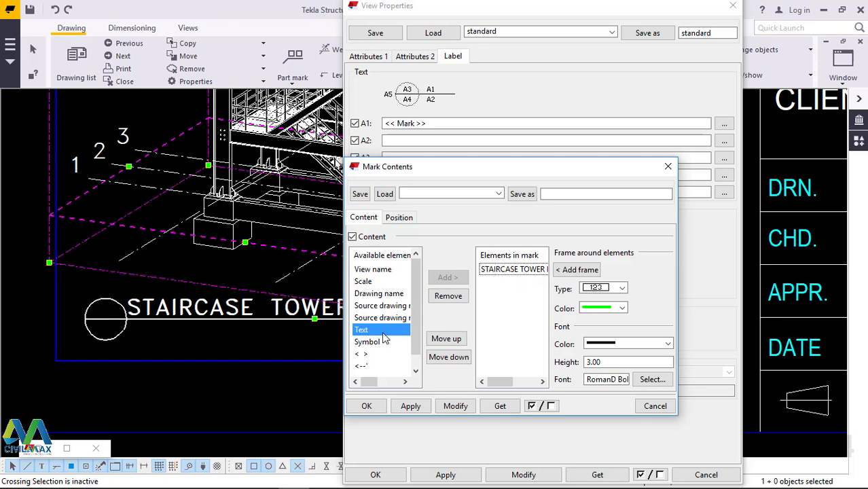
click(448, 296)
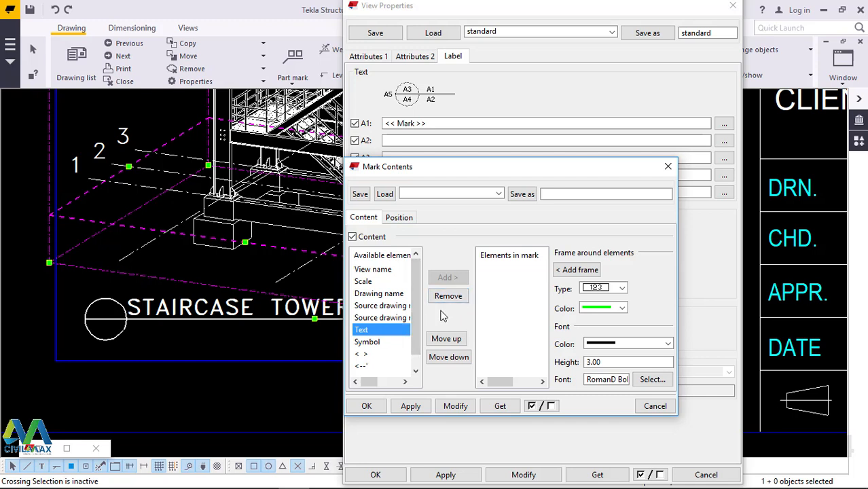
click(380, 333)
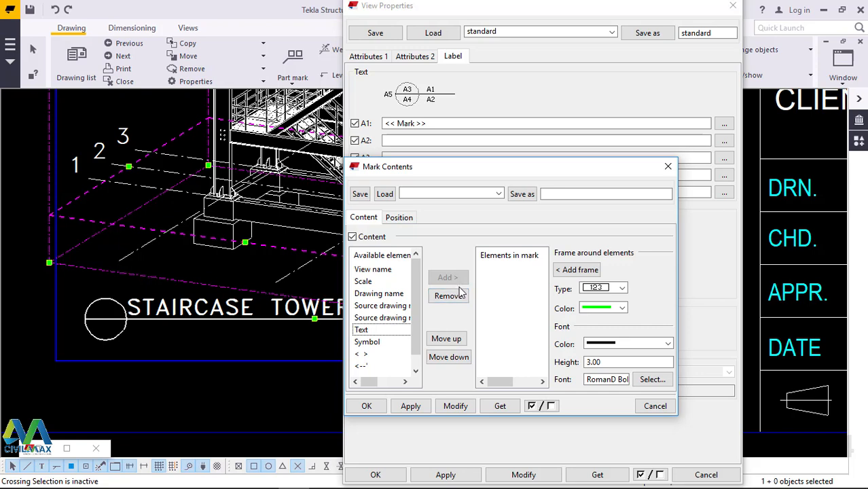
click(655, 405)
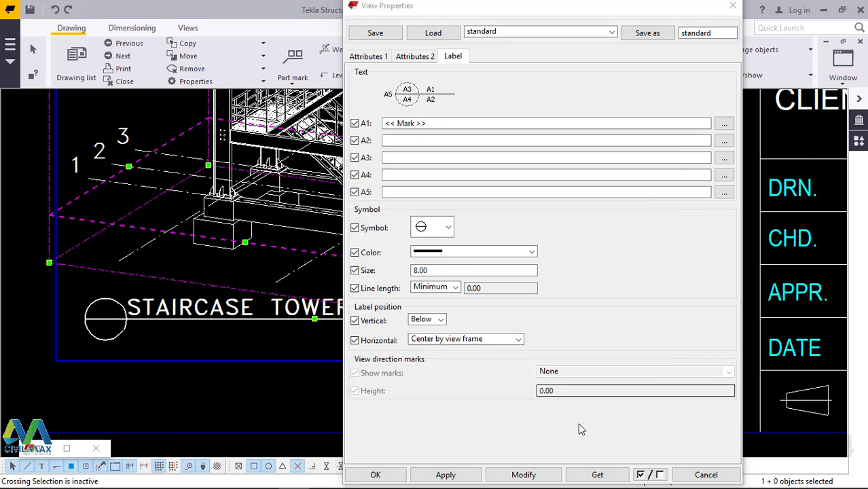
click(706, 475)
click(602, 296)
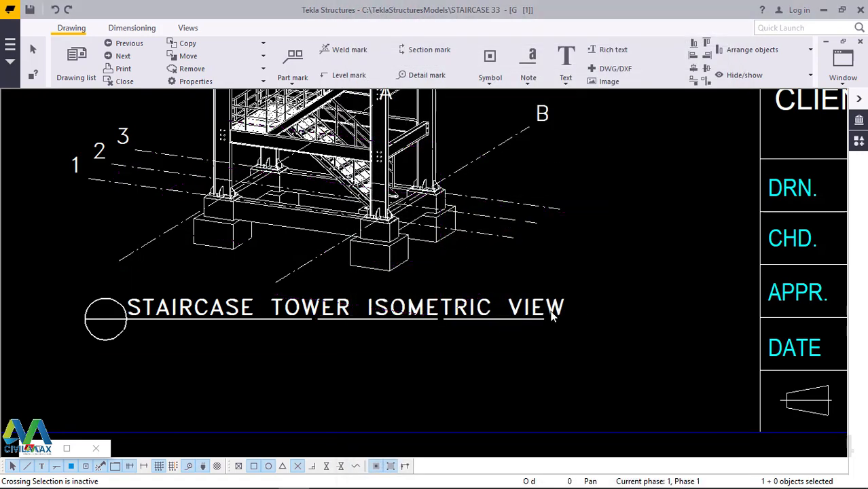
Step: Reopen the isometric view's label properties, review the font settings of the title text in mark A1, and cancel the mark contents
scroll(411, 360, down, 1)
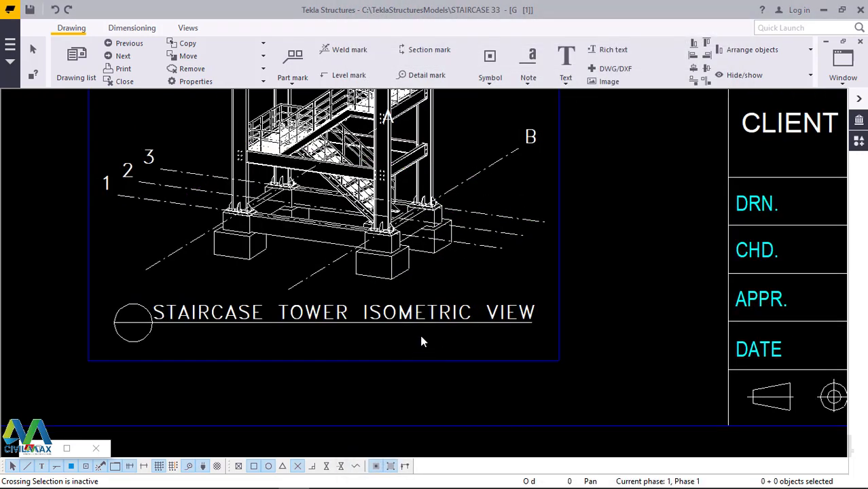
scroll(420, 335, down, 2)
scroll(321, 333, up, 3)
scroll(324, 333, up, 2)
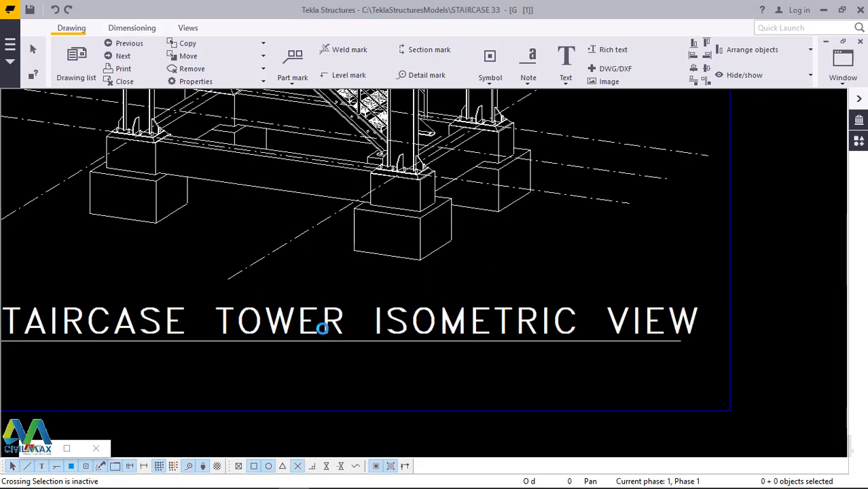
double_click(324, 333)
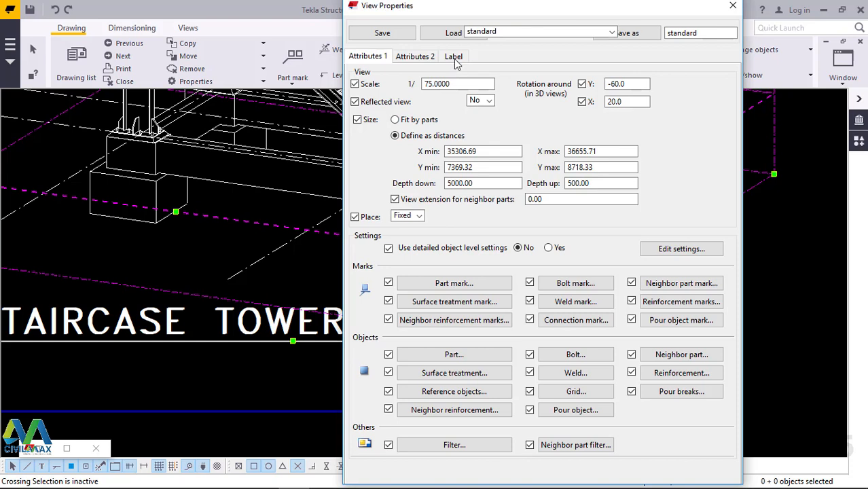
click(456, 60)
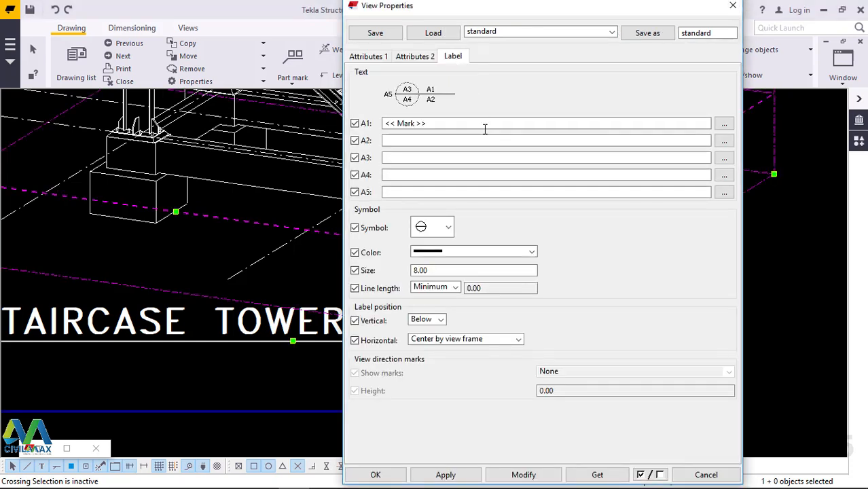
click(724, 124)
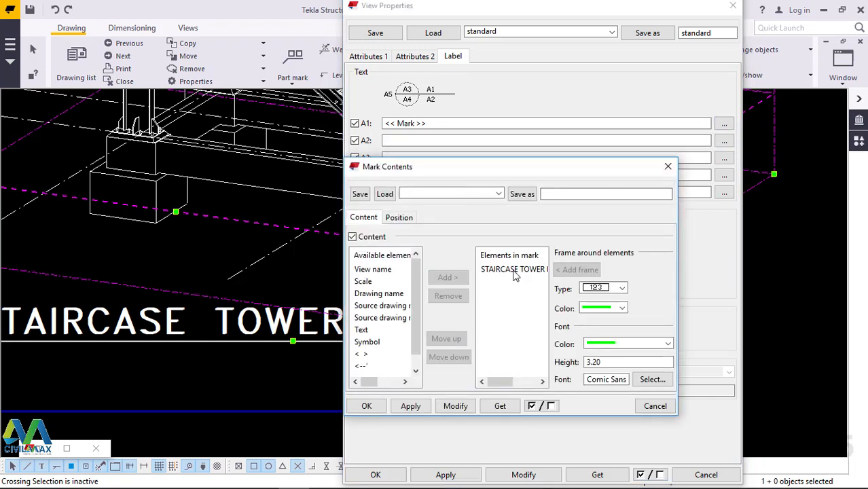
click(514, 270)
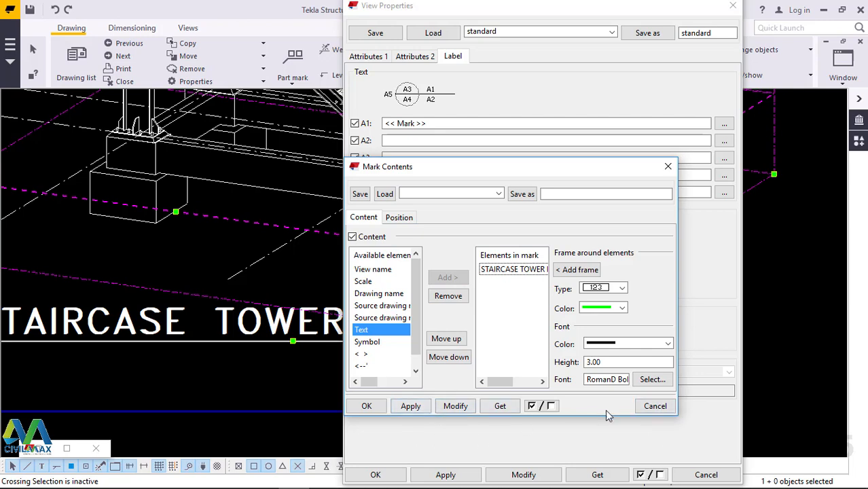
click(656, 407)
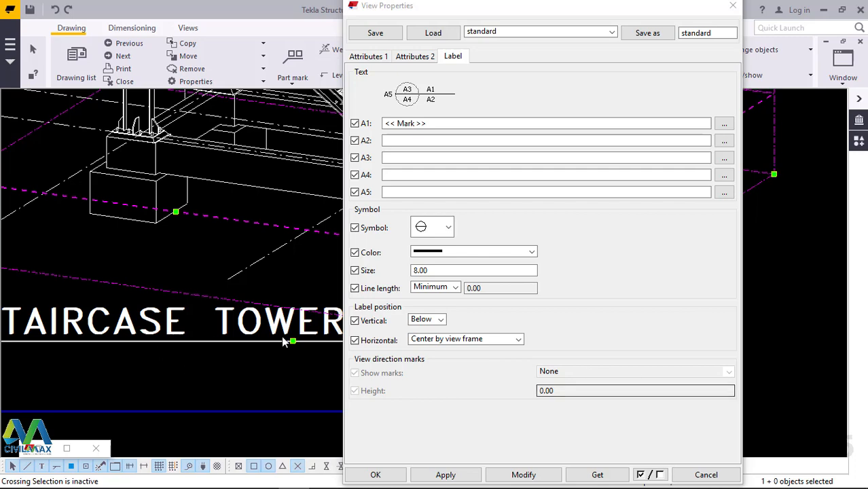
Step: Compare the label's circle symbol with the available symbol options, keep the current choice, and close the view properties
scroll(265, 348, down, 3)
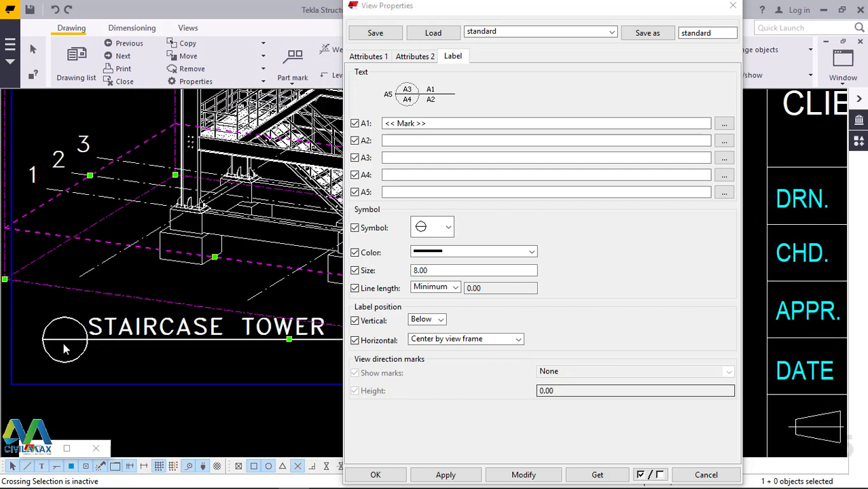
scroll(63, 342, up, 3)
scroll(103, 354, up, 2)
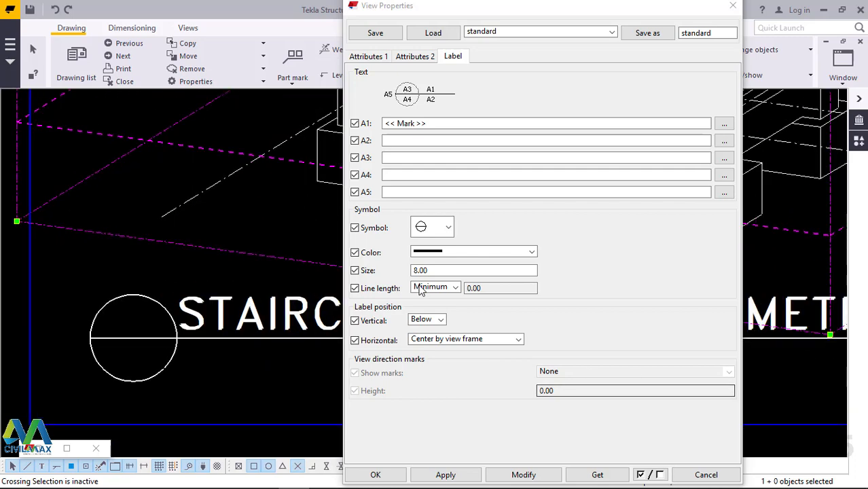
click(448, 228)
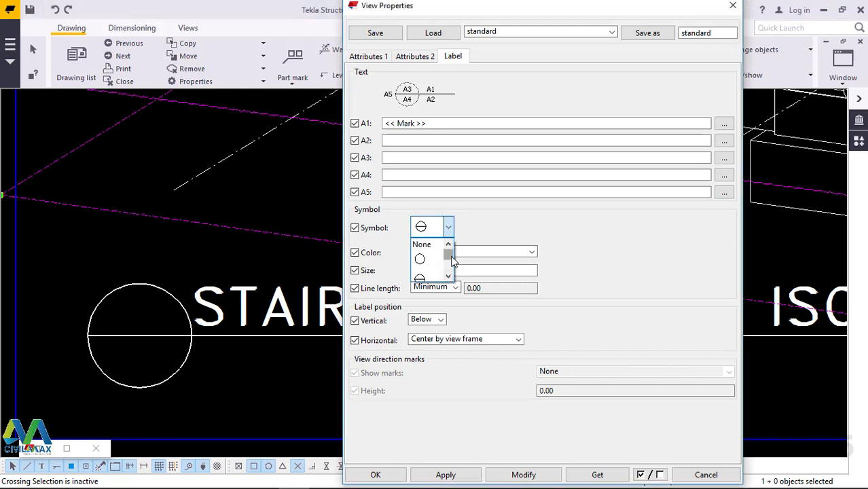
mouse_move(450, 255)
mouse_down()
mouse_move(451, 268)
mouse_move(451, 250)
mouse_up()
click(485, 240)
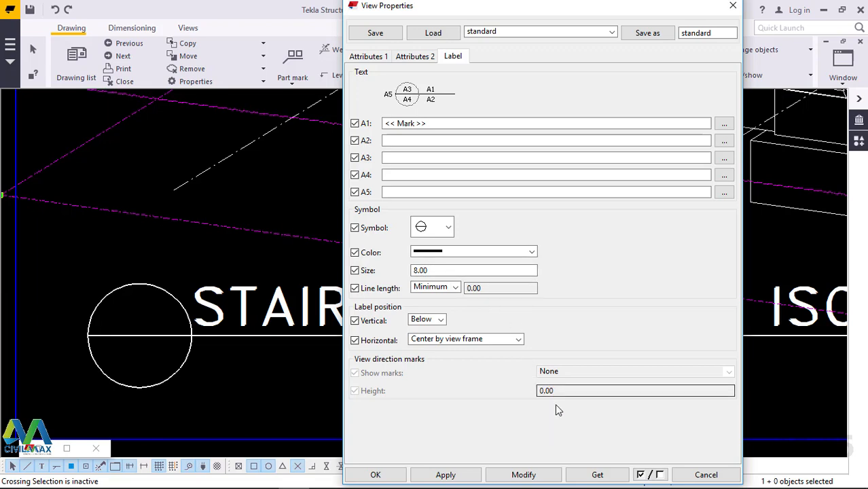
click(375, 475)
Step: Examine the drawing sheet with its title block, and the lowest stair flight, column bases and foundations up close
scroll(309, 355, down, 4)
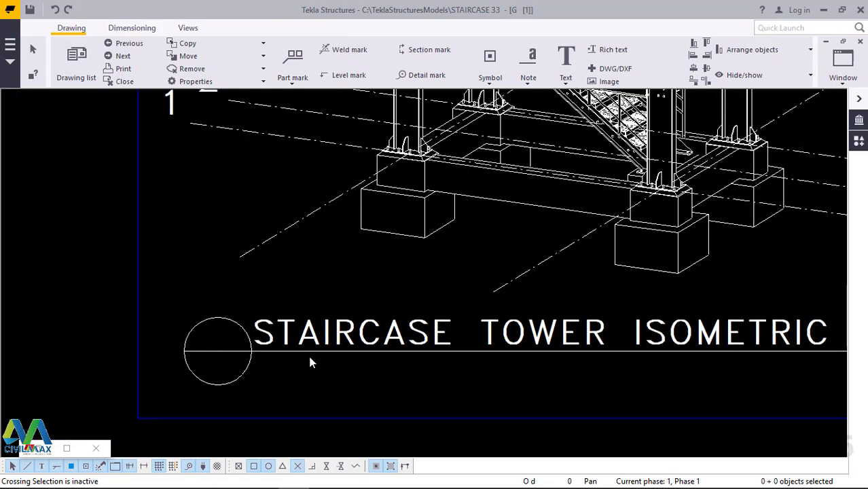
scroll(297, 360, down, 3)
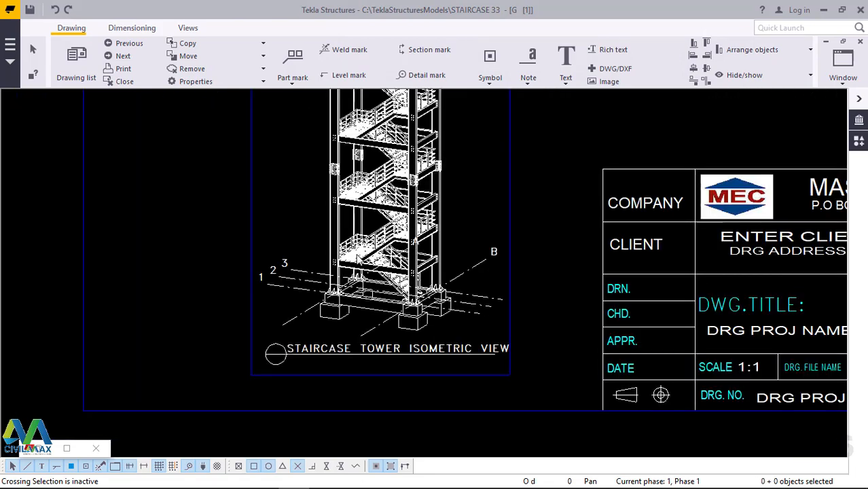
scroll(296, 355, down, 2)
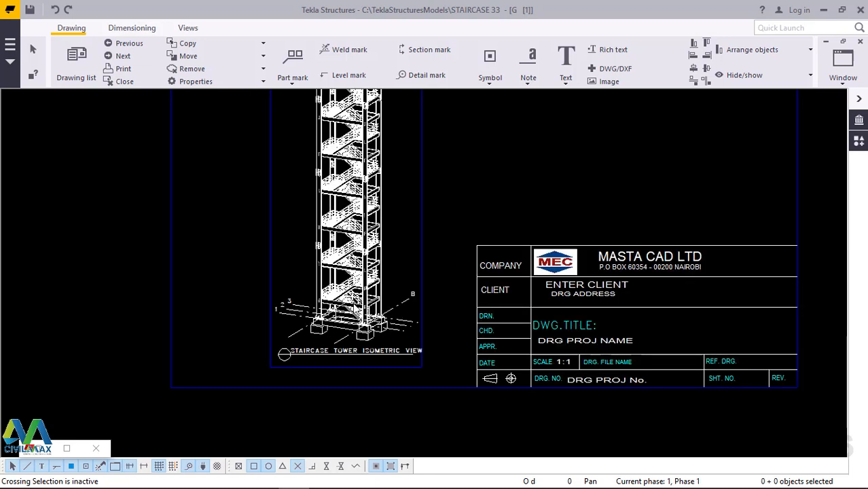
scroll(339, 333, up, 1)
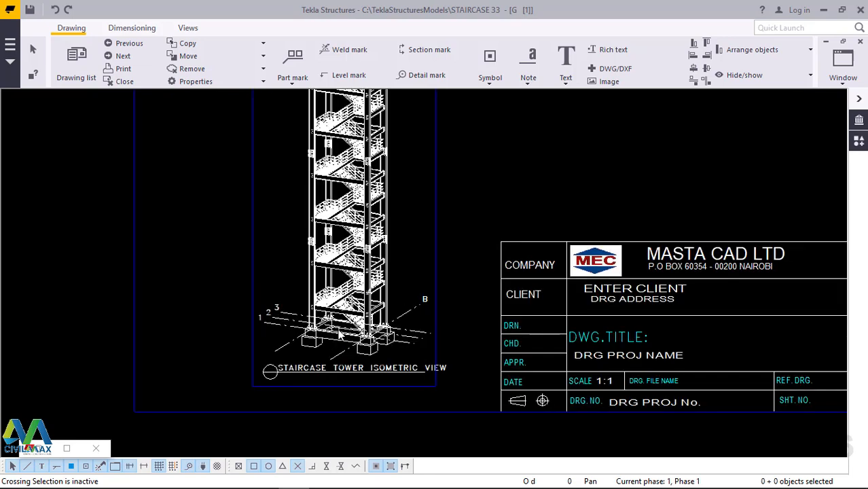
scroll(335, 335, up, 2)
scroll(337, 335, up, 4)
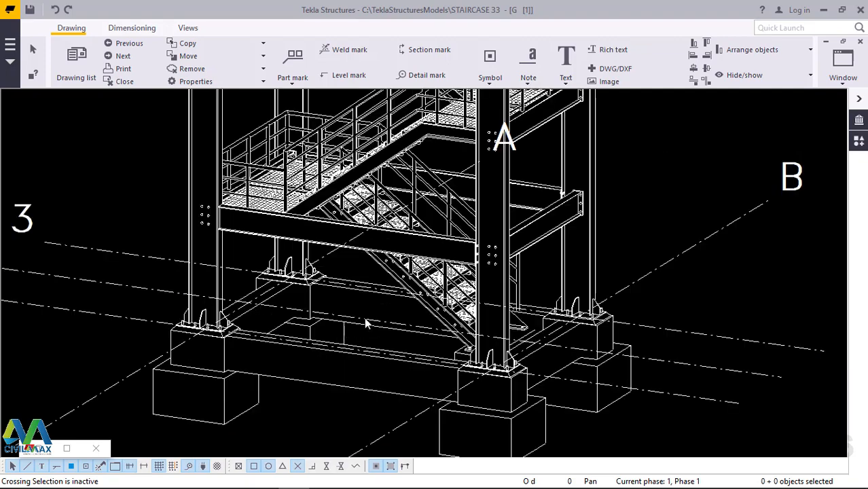
scroll(409, 264, down, 3)
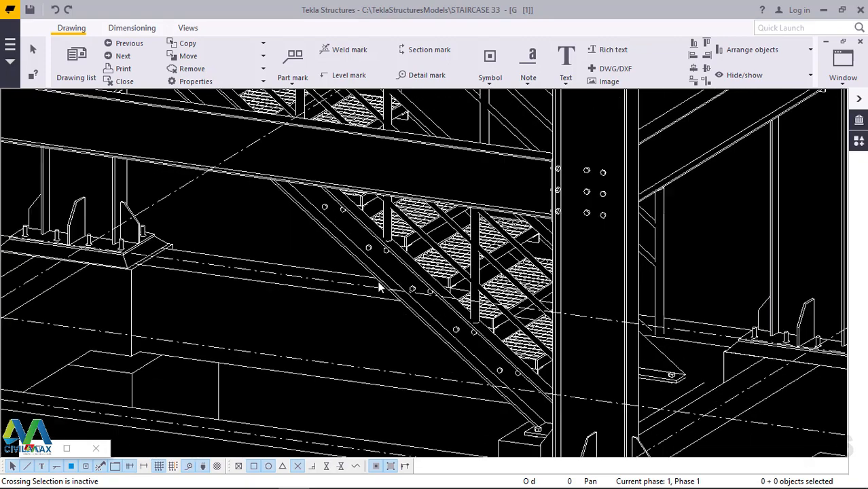
scroll(380, 288, down, 2)
scroll(380, 288, down, 1)
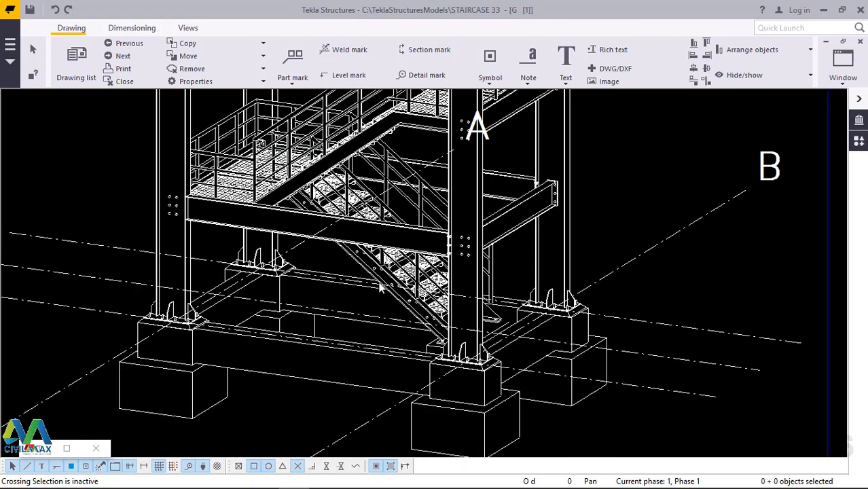
scroll(381, 289, down, 1)
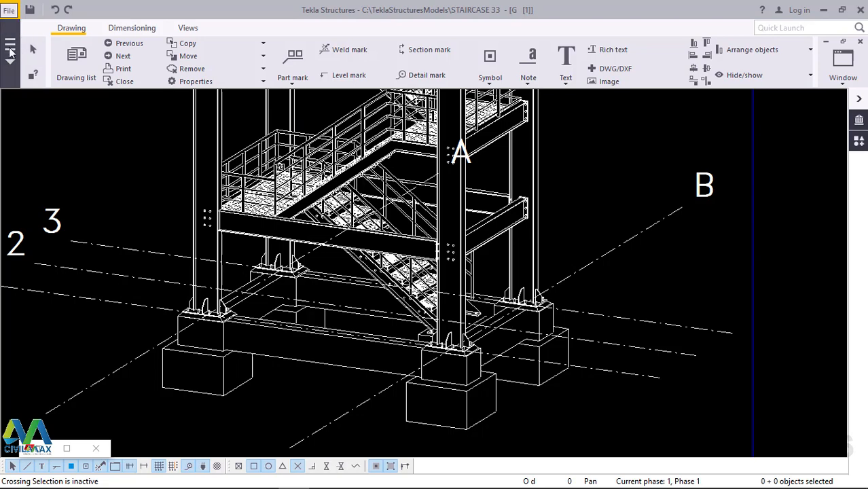
Step: Switch to File Explorer, go up from Plotfiles to TeklaStructuresModels to locate the STAIRCASE 33 folder, and return to Tekla Structures
mouse_move(118, 481)
mouse_move(120, 481)
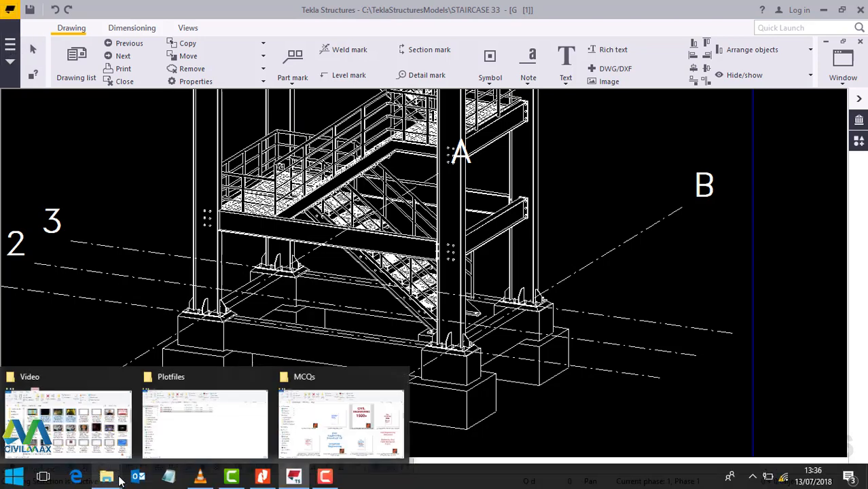
click(166, 429)
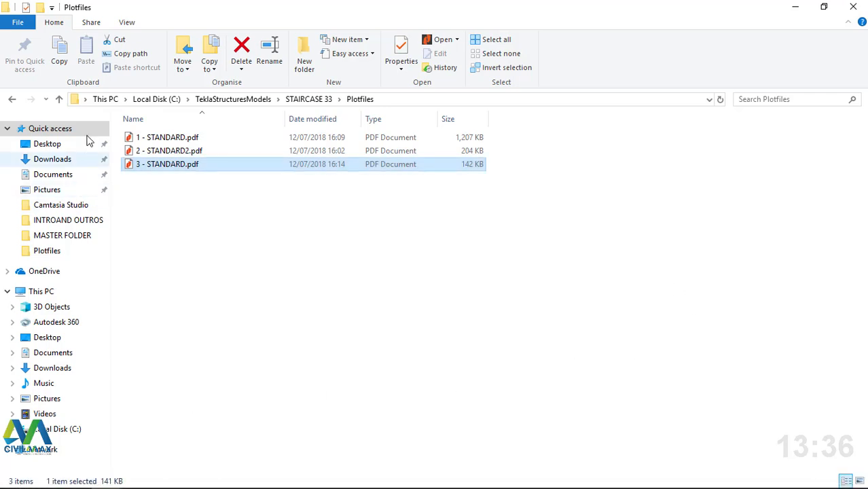
click(61, 99)
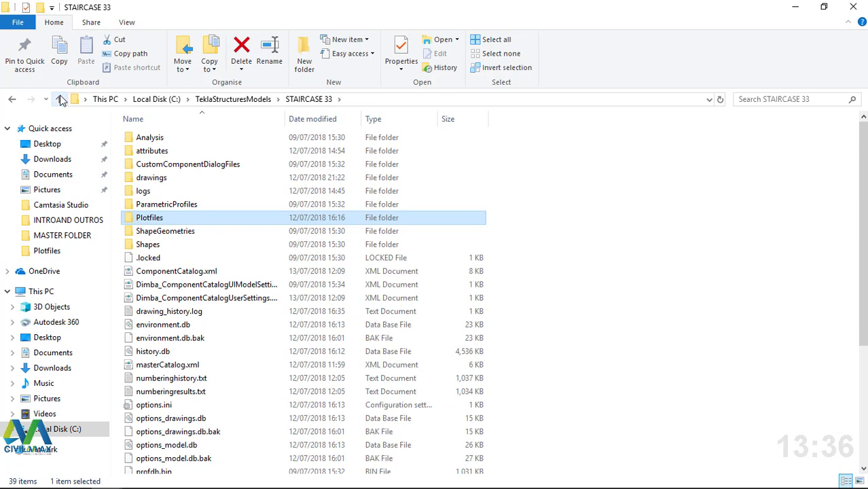
click(61, 99)
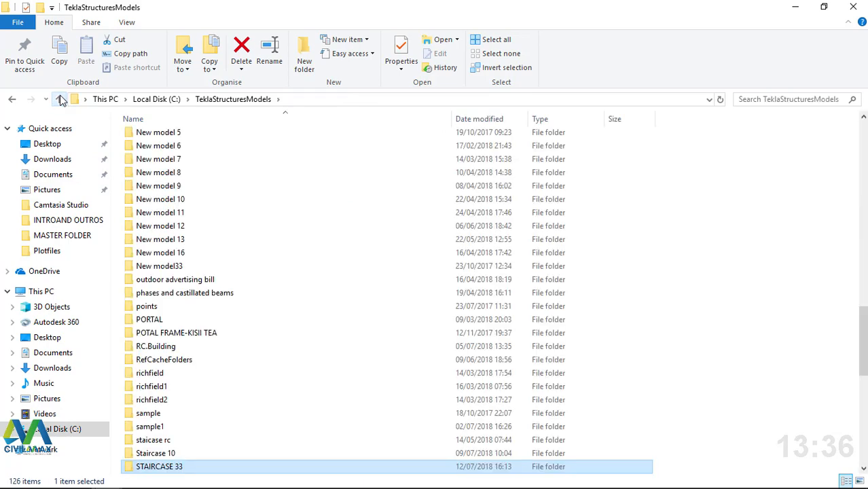
scroll(211, 400, down, 2)
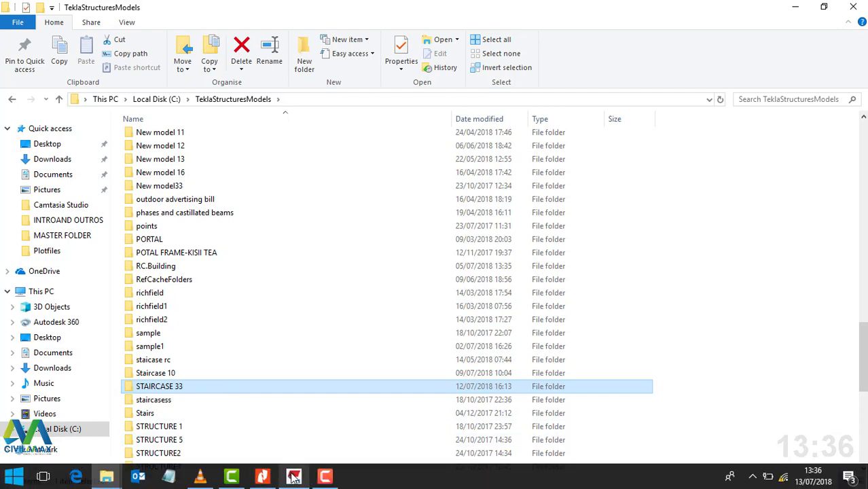
click(294, 478)
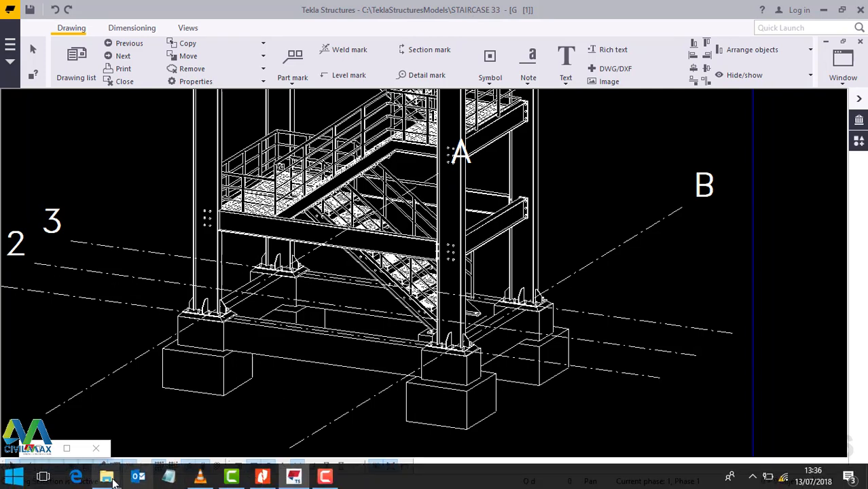
Step: Return to File Explorer, open the STAIRCASE 33 model folder, locate the titleblock3.tpl template file among its contents, and go back up one folder
mouse_move(106, 477)
click(201, 423)
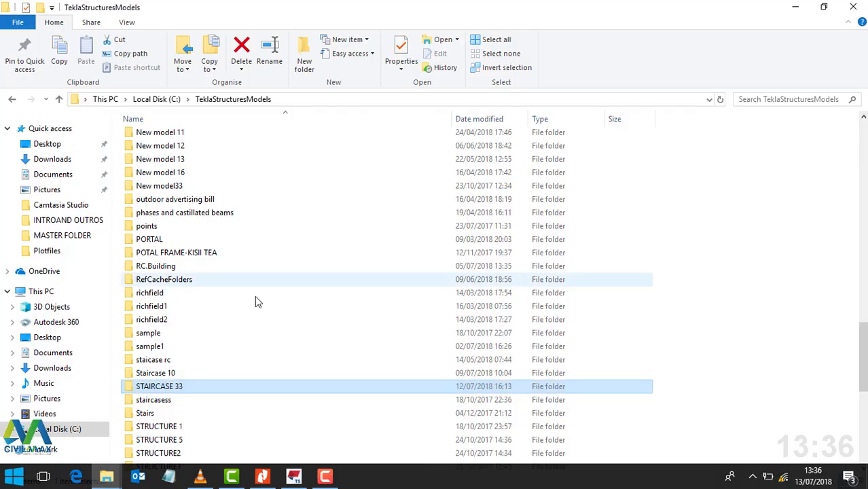
double_click(180, 388)
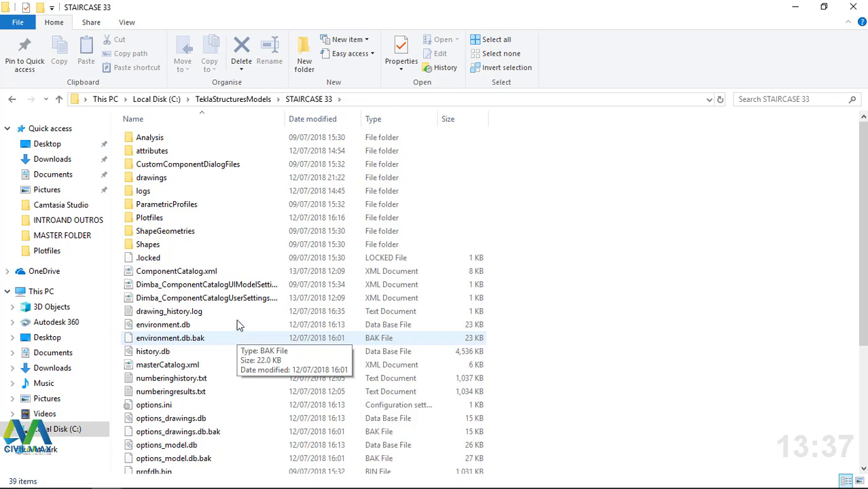
scroll(227, 318, down, 3)
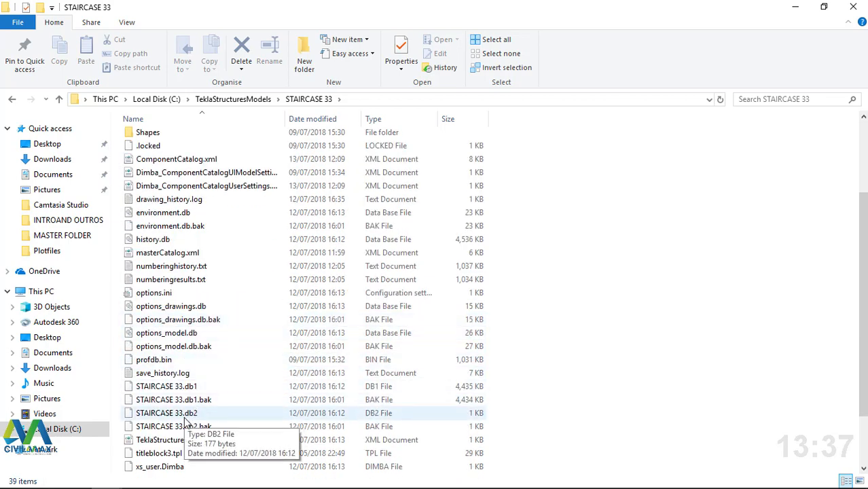
scroll(190, 401, down, 2)
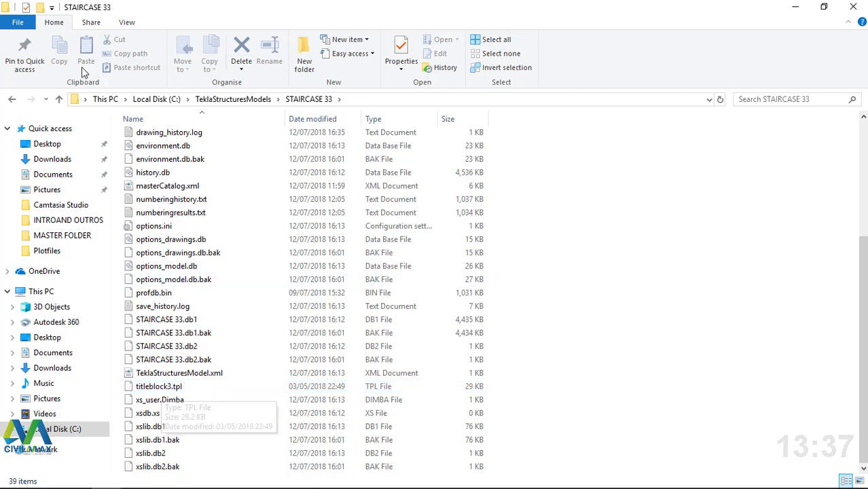
click(60, 100)
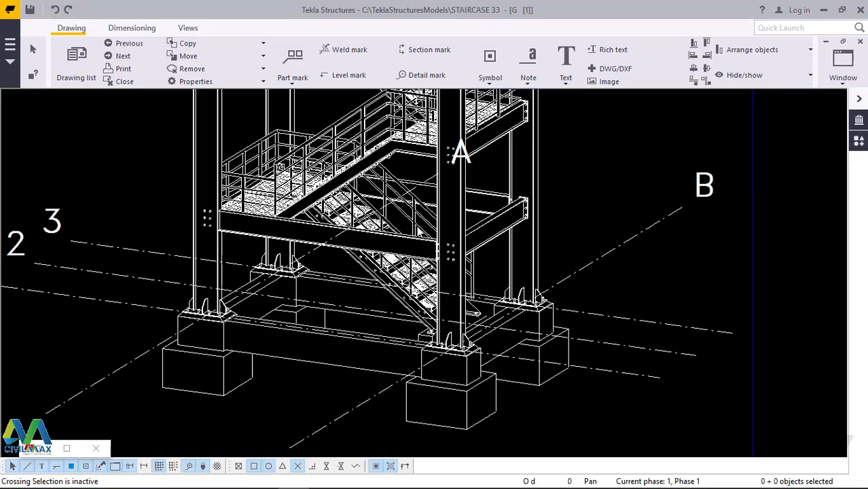
Step: Return to the drawing in Tekla Structures and examine the title block beside the isometric view, down to its sheet number and revision cells
scroll(295, 250, down, 2)
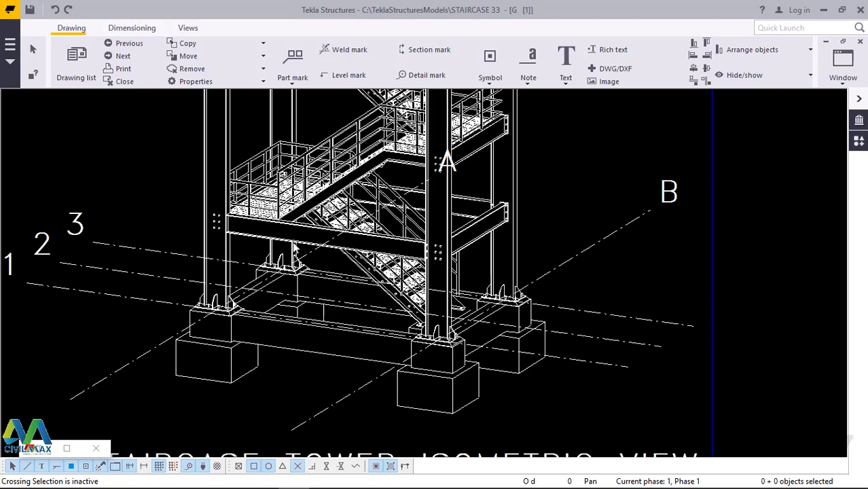
scroll(295, 250, down, 1)
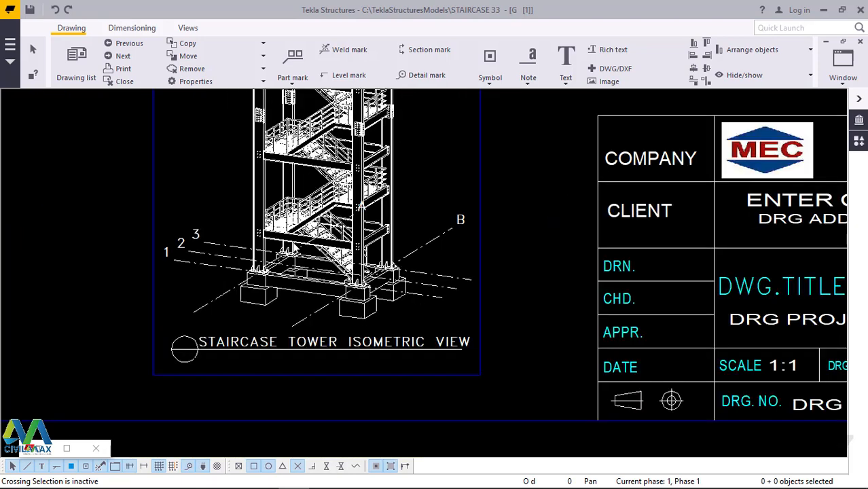
scroll(278, 250, down, 1)
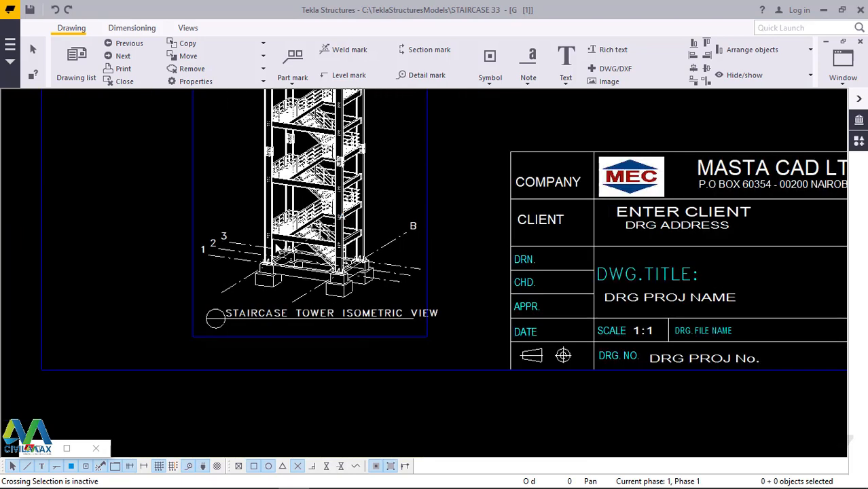
scroll(277, 248, down, 1)
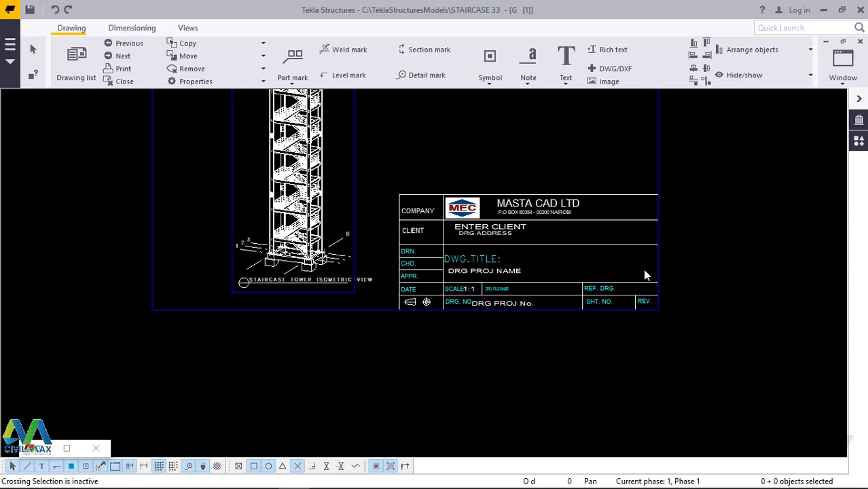
scroll(599, 291, up, 1)
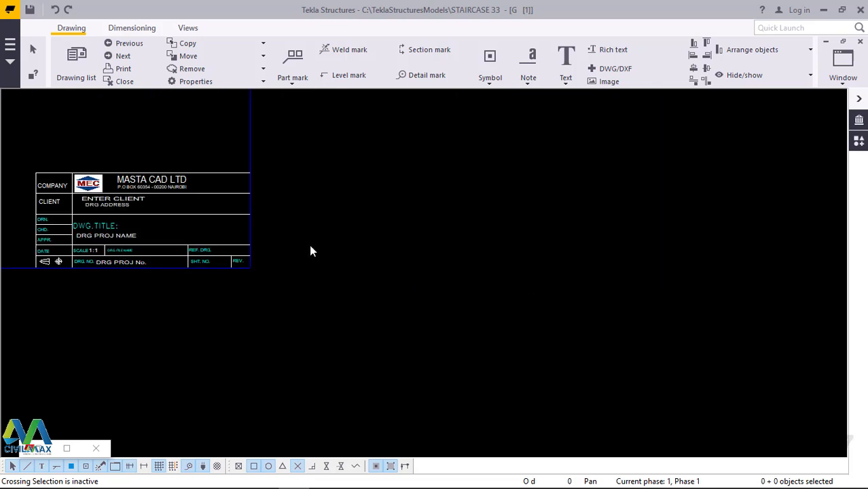
scroll(311, 247, down, 1)
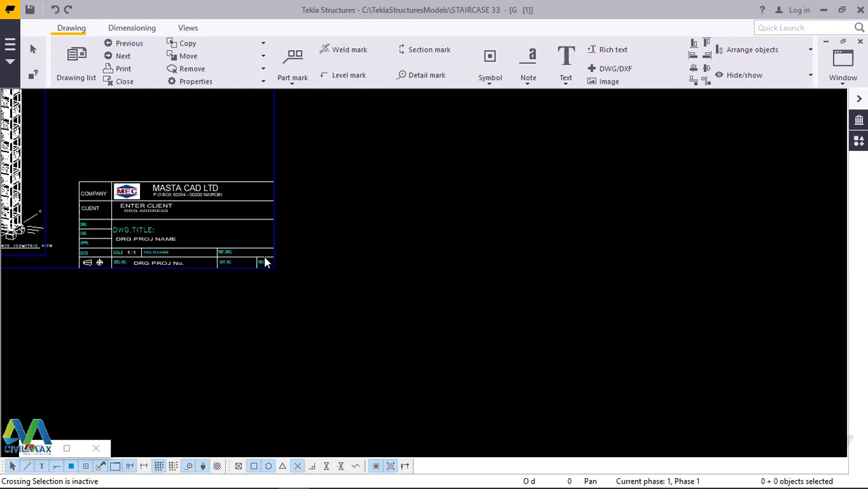
scroll(265, 260, up, 3)
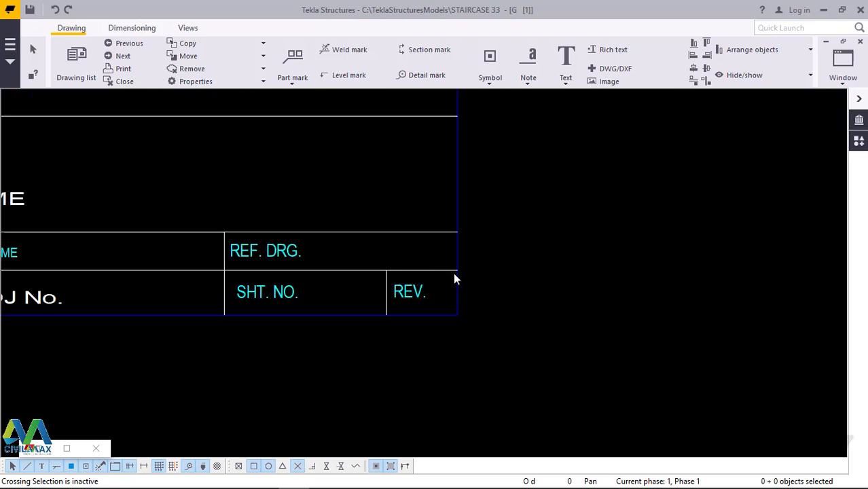
Step: Open the Layout editor for the general arrangement drawing
click(9, 53)
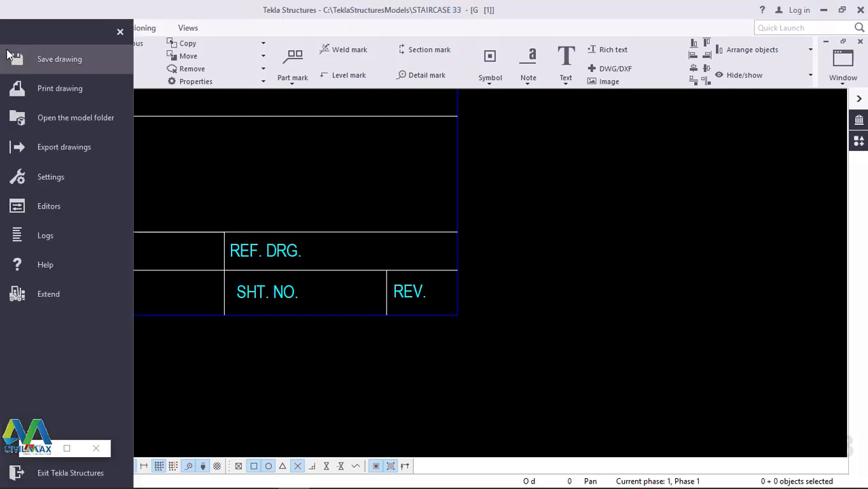
click(56, 203)
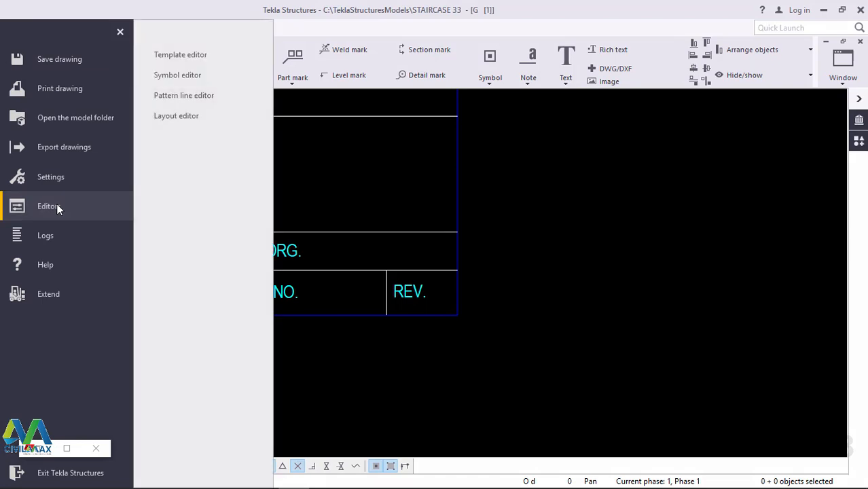
click(192, 118)
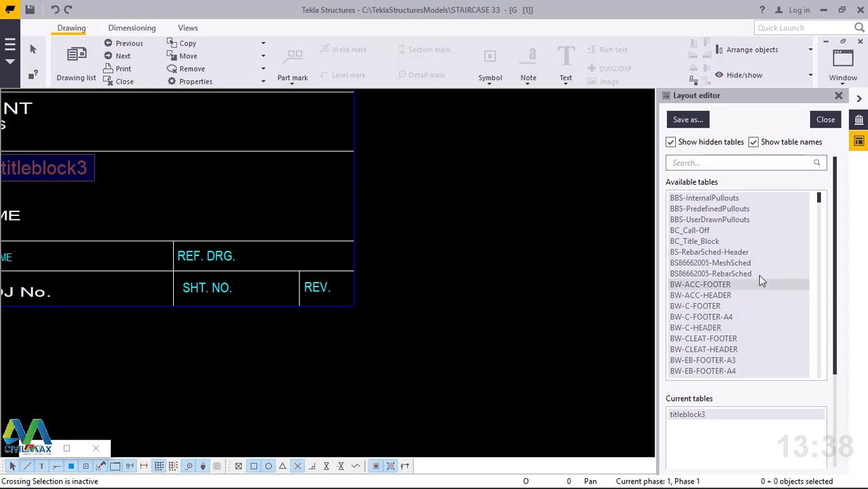
Step: Insert another titleblock3 table from the available tables, placing it at the lower-right corner of the drawing frame
scroll(771, 254, down, 2)
scroll(770, 257, down, 1)
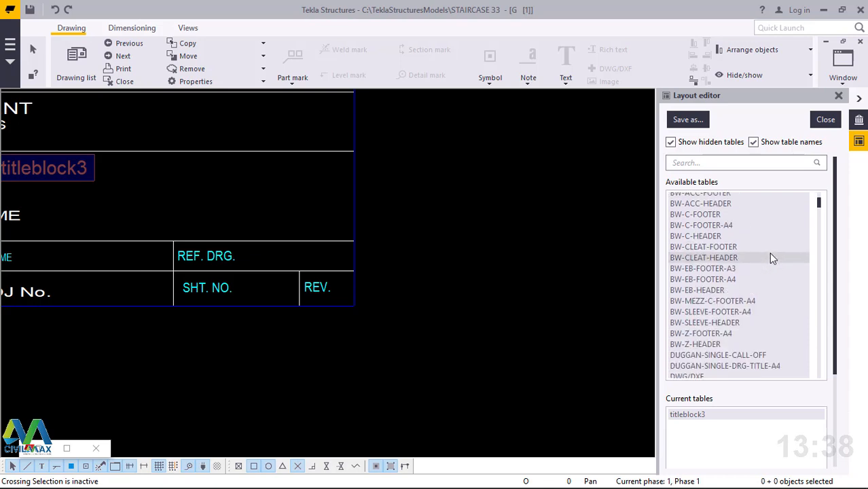
scroll(770, 257, down, 3)
scroll(770, 257, down, 1)
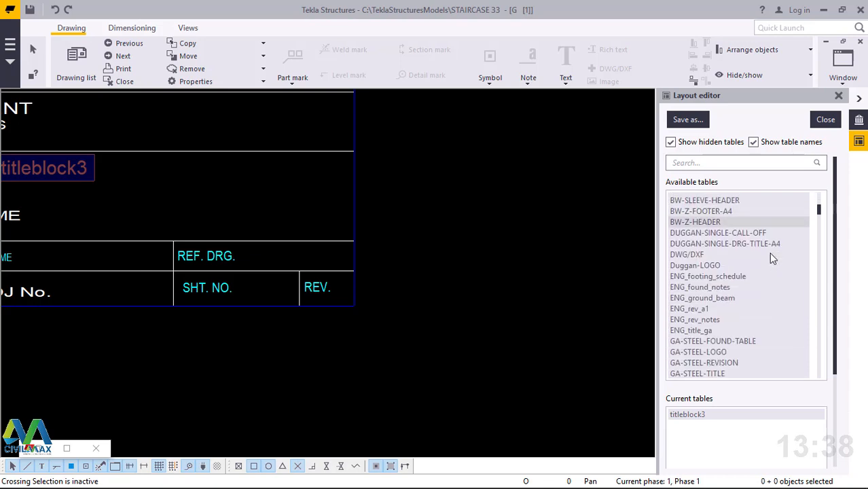
scroll(770, 257, down, 2)
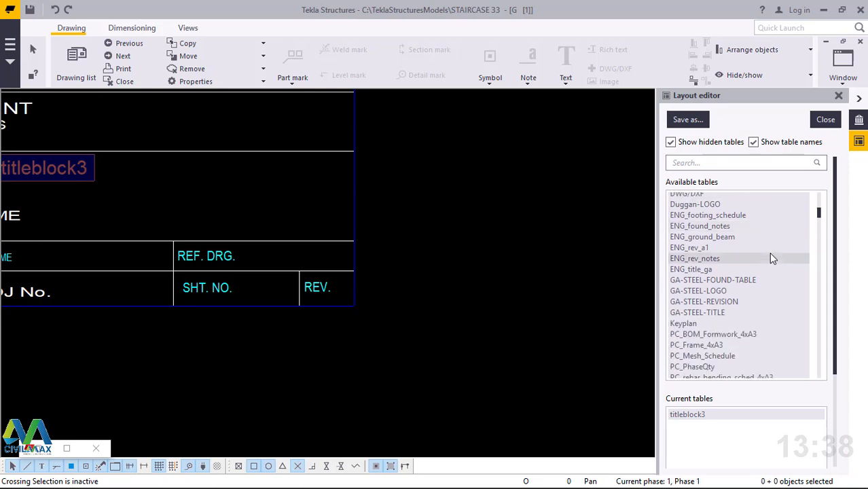
scroll(770, 258, down, 7)
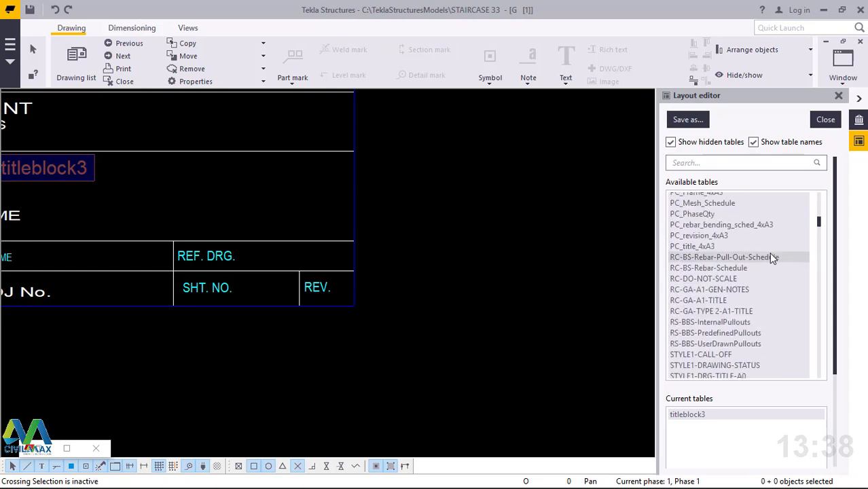
scroll(771, 258, down, 10)
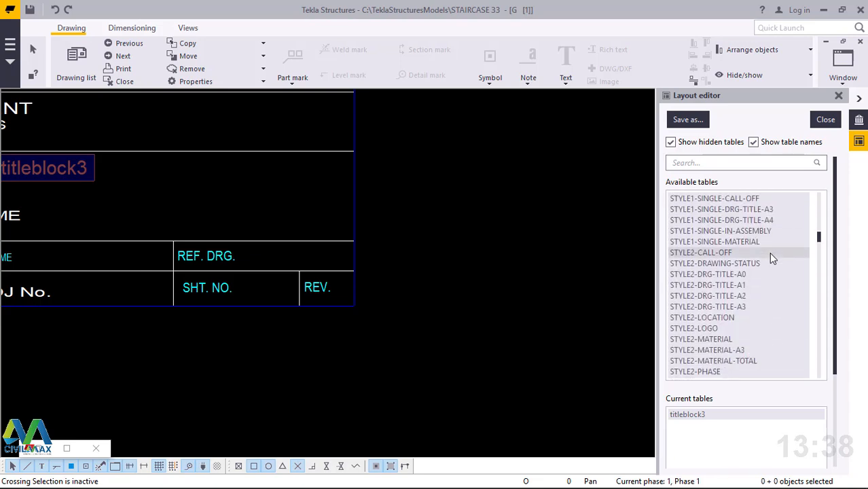
scroll(772, 257, down, 12)
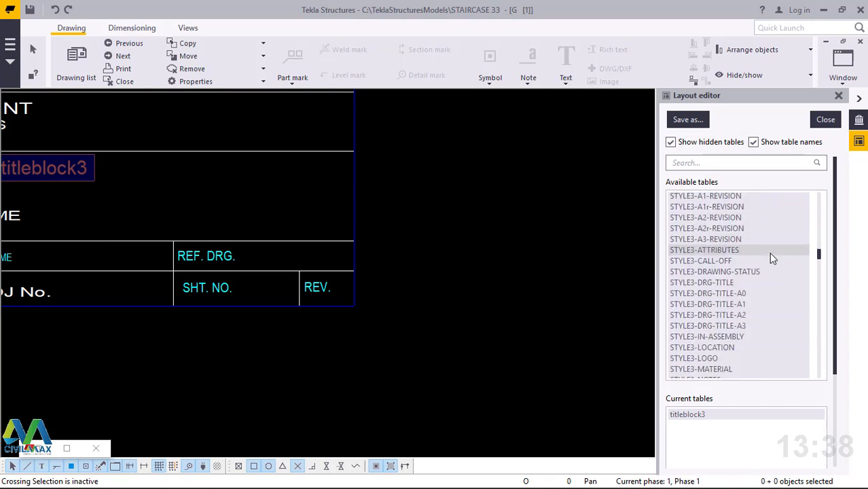
scroll(772, 257, down, 12)
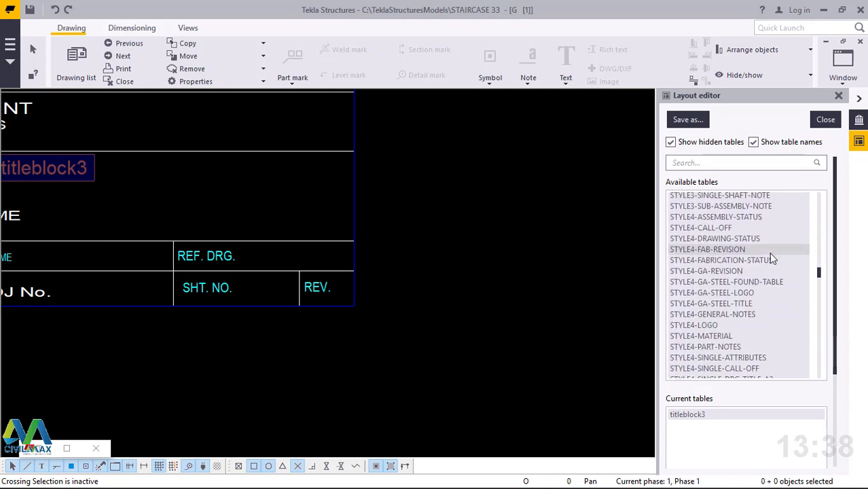
scroll(771, 257, down, 6)
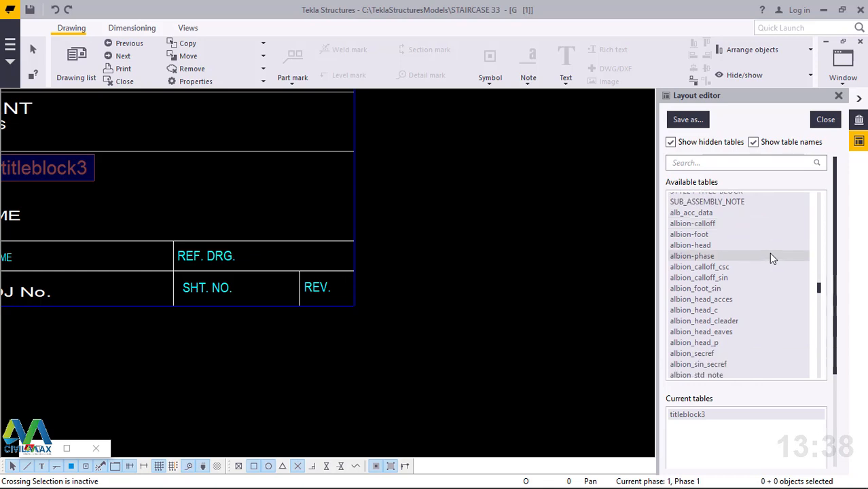
scroll(771, 257, down, 6)
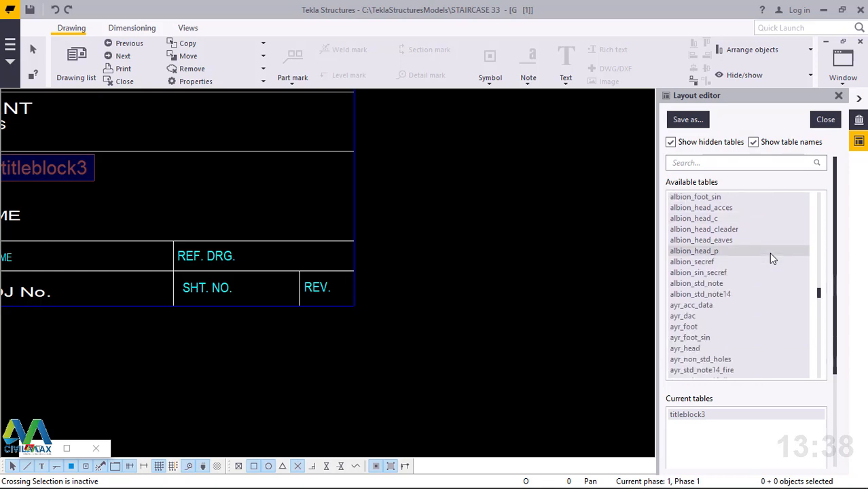
scroll(772, 257, down, 10)
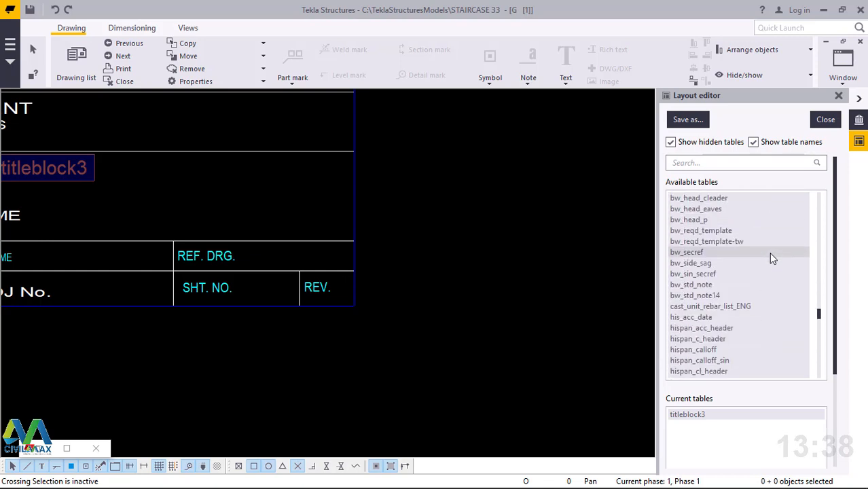
scroll(772, 257, down, 10)
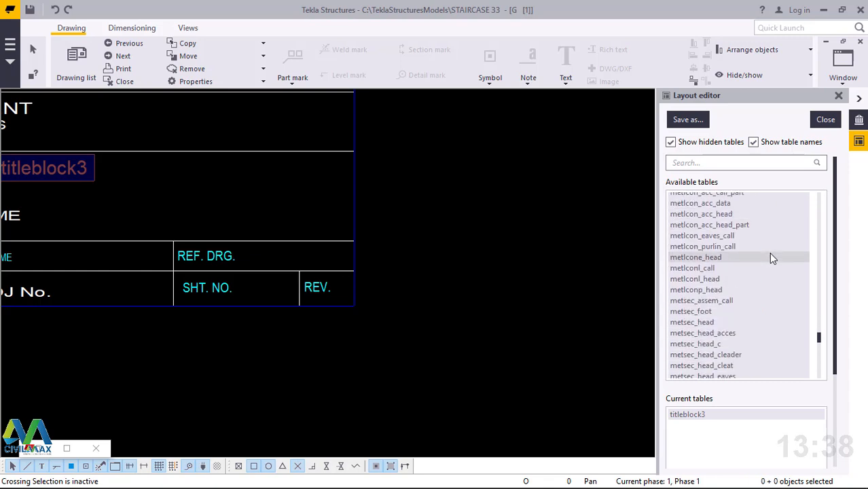
scroll(771, 258, down, 10)
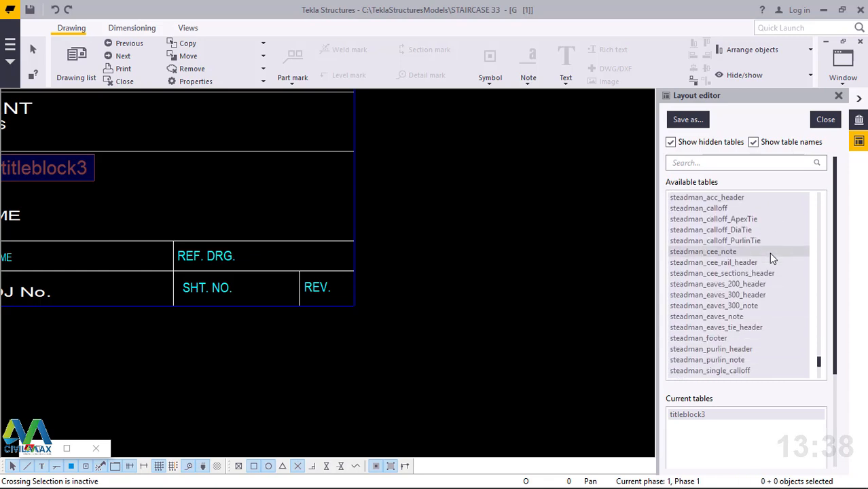
scroll(771, 258, down, 3)
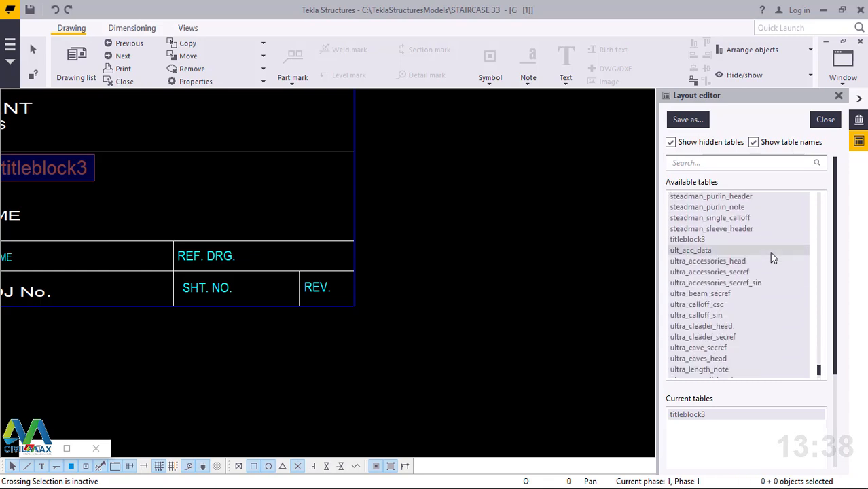
click(699, 241)
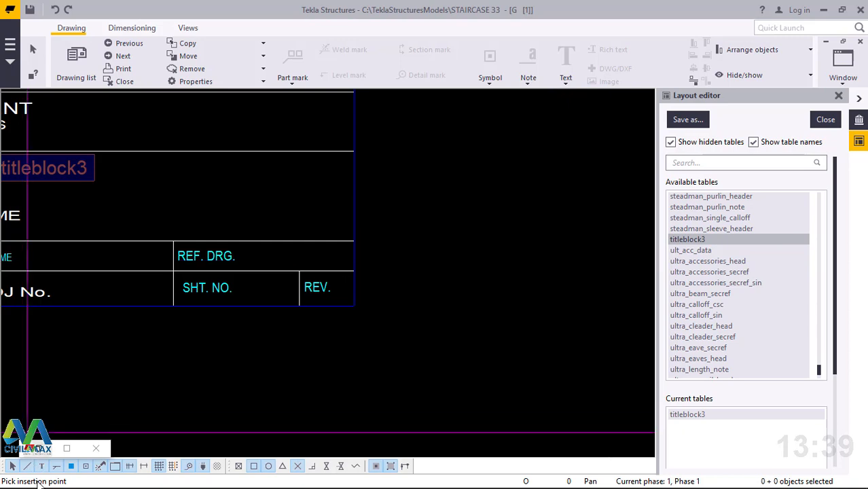
click(354, 306)
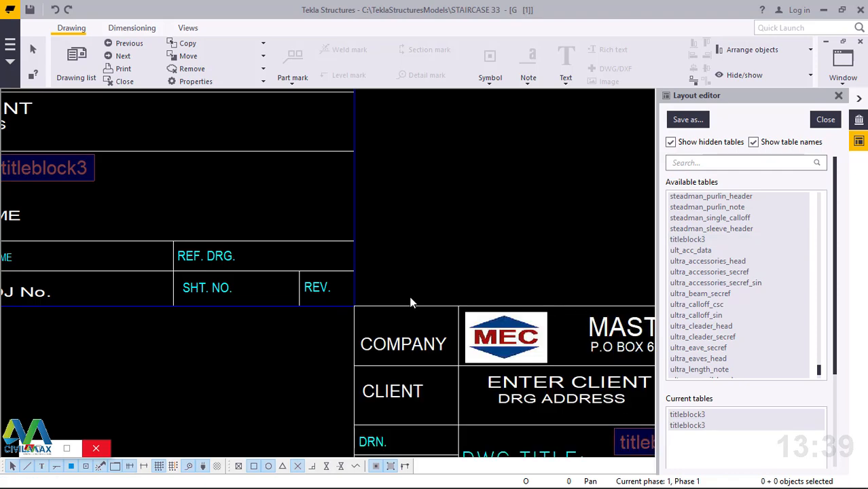
Step: Delete the original titleblock3 table inside the drawing frame, leaving the newly inserted copy outside it
scroll(388, 232, down, 3)
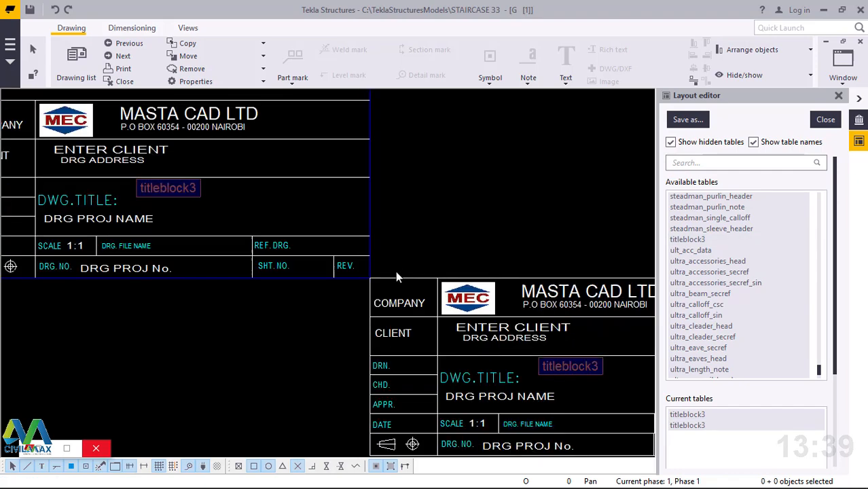
scroll(400, 284, down, 2)
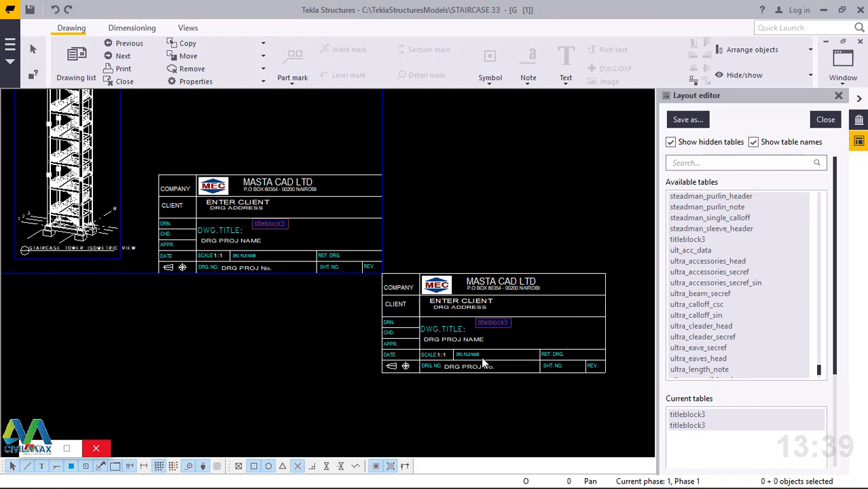
scroll(399, 278, down, 3)
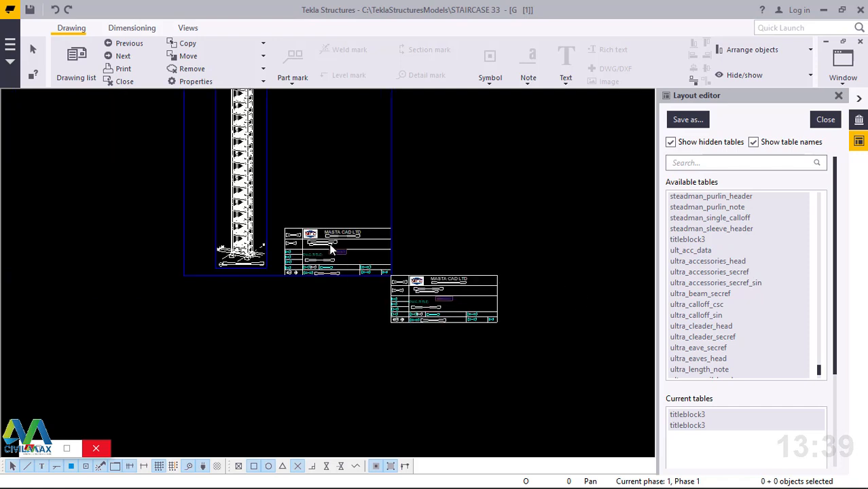
scroll(372, 225, down, 1)
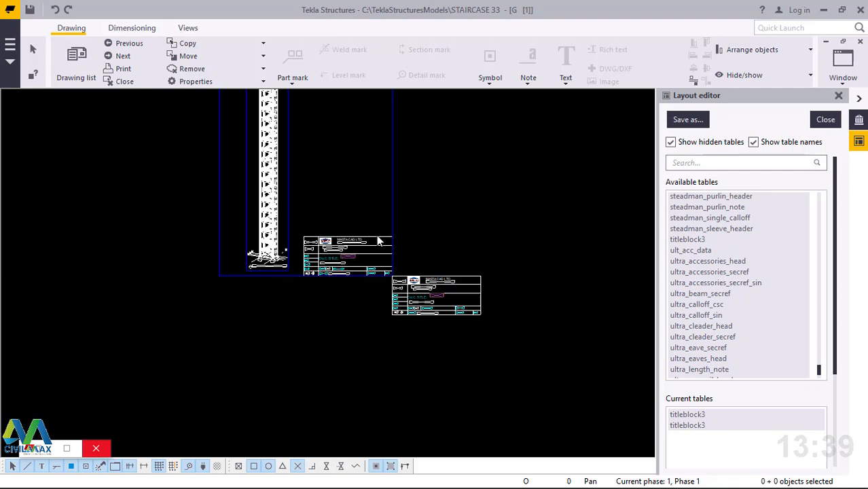
scroll(407, 238, up, 1)
scroll(414, 224, up, 3)
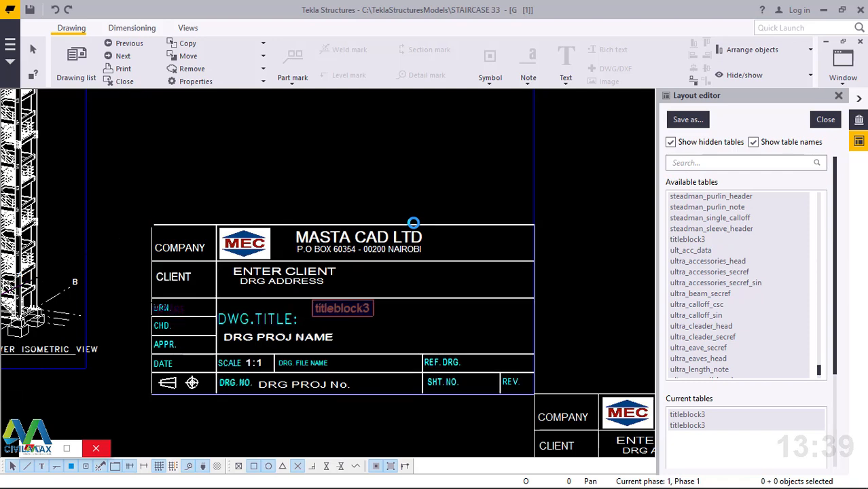
click(413, 223)
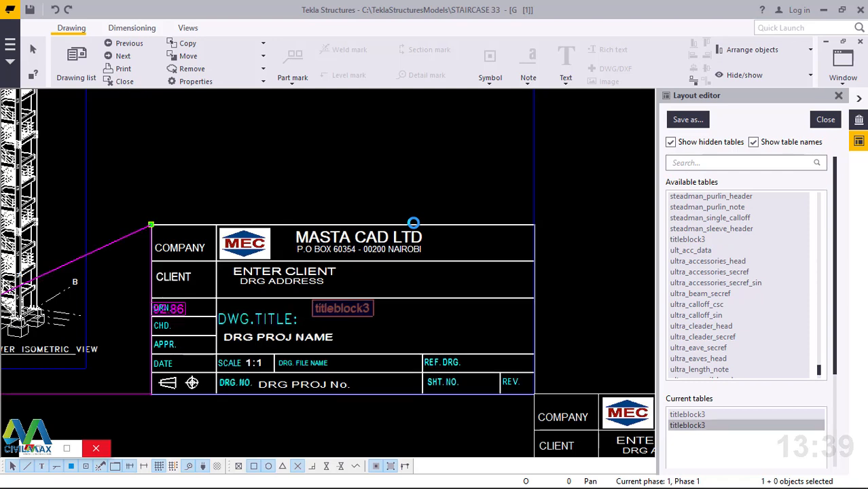
right_click(414, 223)
click(443, 277)
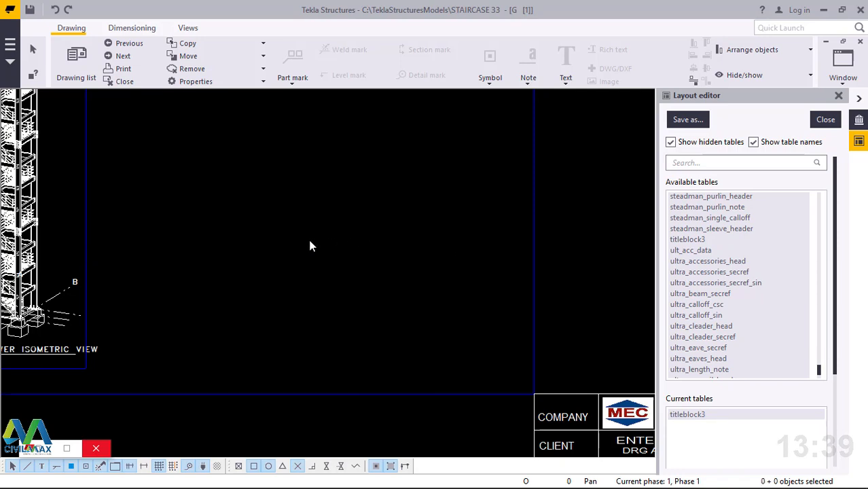
Step: Move the remaining title block from its lower-right corner to the frame's lower-right corner, and end the move command
scroll(474, 371, down, 1)
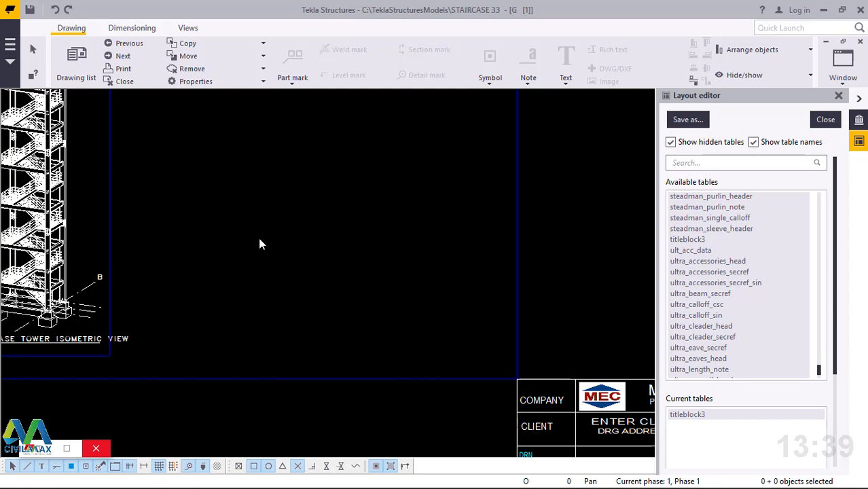
scroll(258, 243, down, 3)
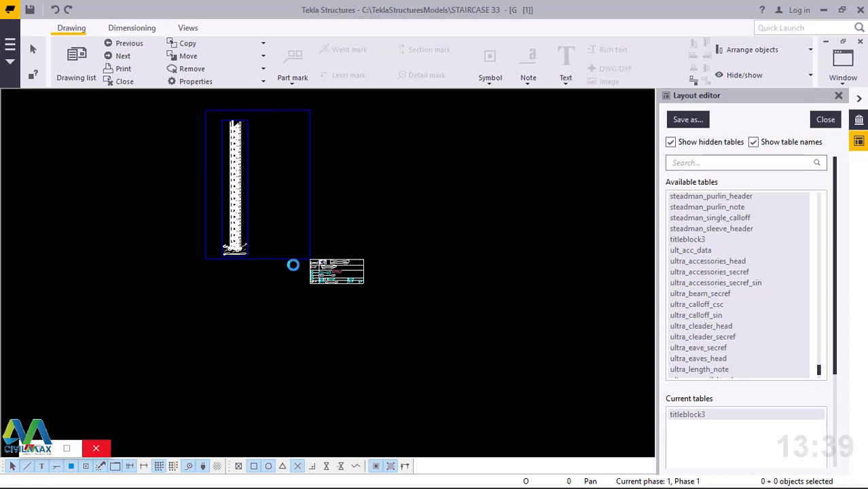
scroll(292, 265, up, 1)
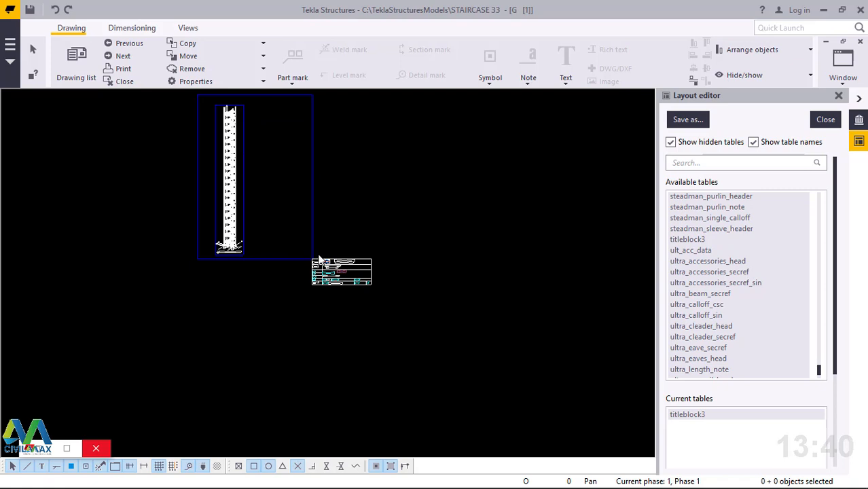
scroll(319, 267, up, 5)
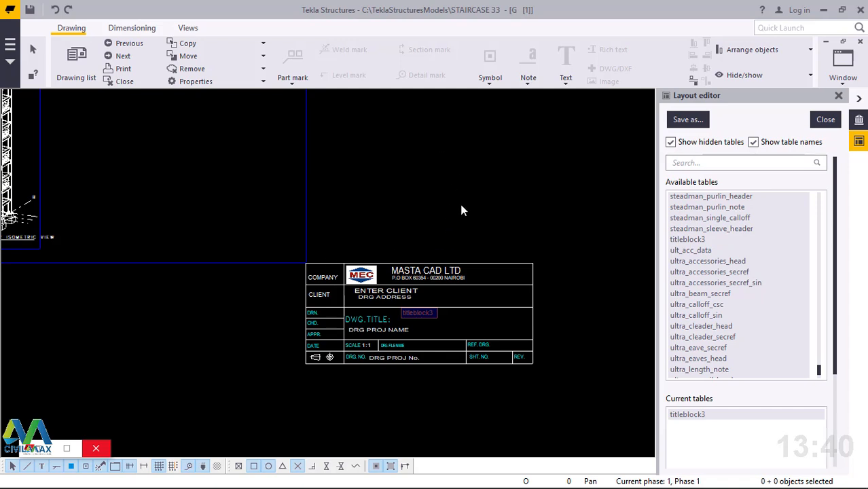
click(330, 271)
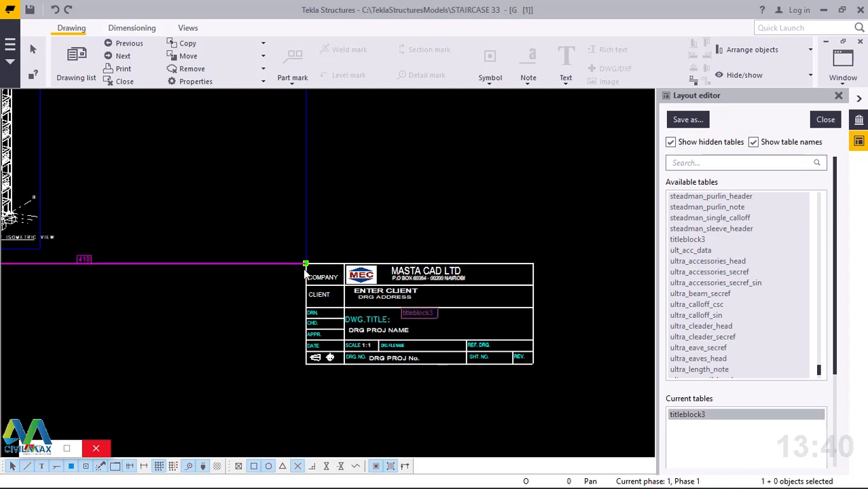
right_click(432, 144)
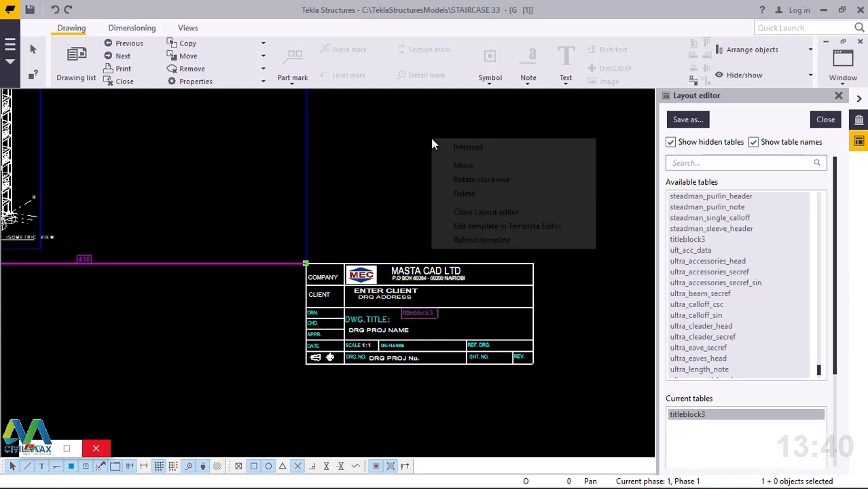
click(478, 169)
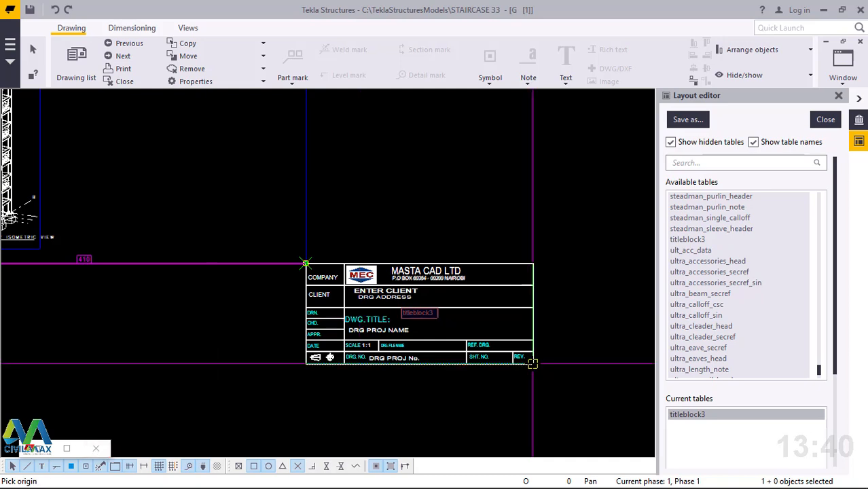
click(533, 363)
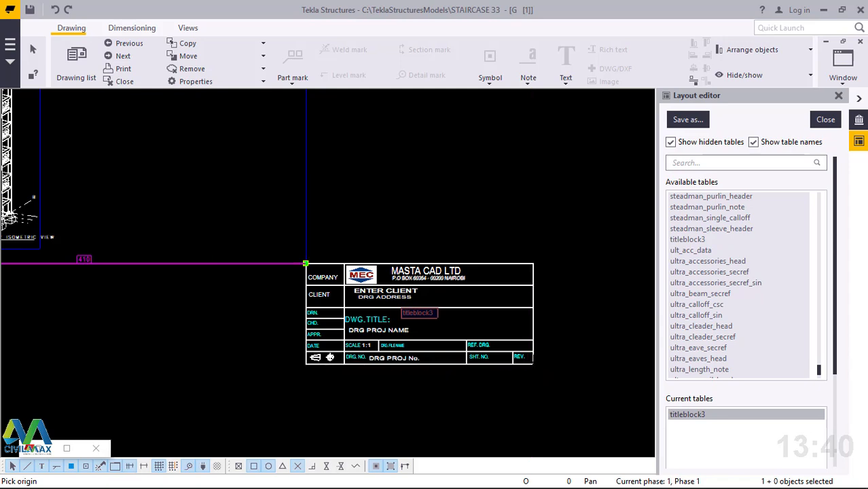
click(306, 263)
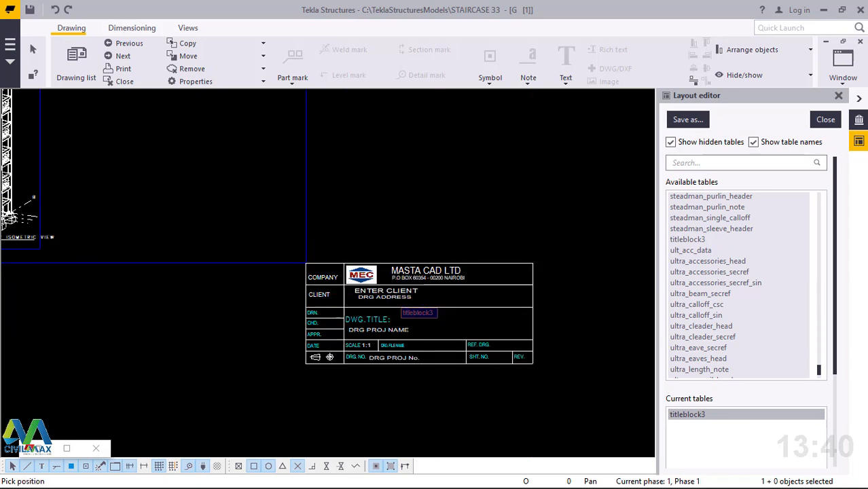
right_click(421, 145)
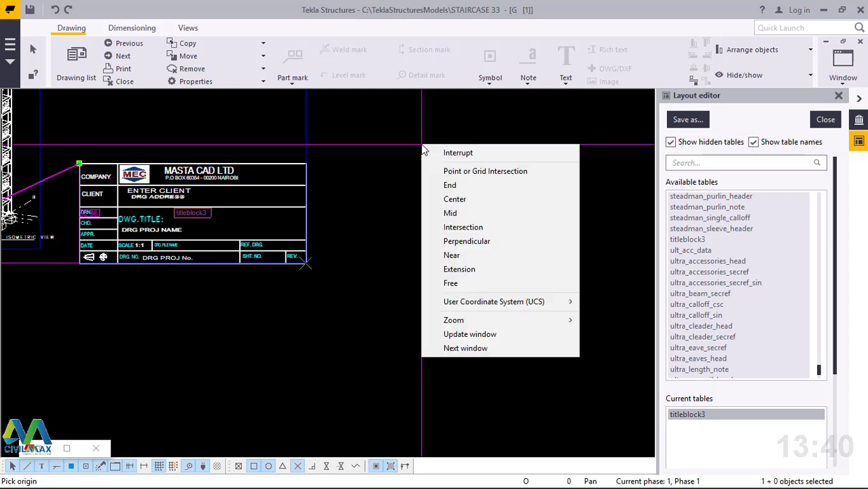
click(456, 156)
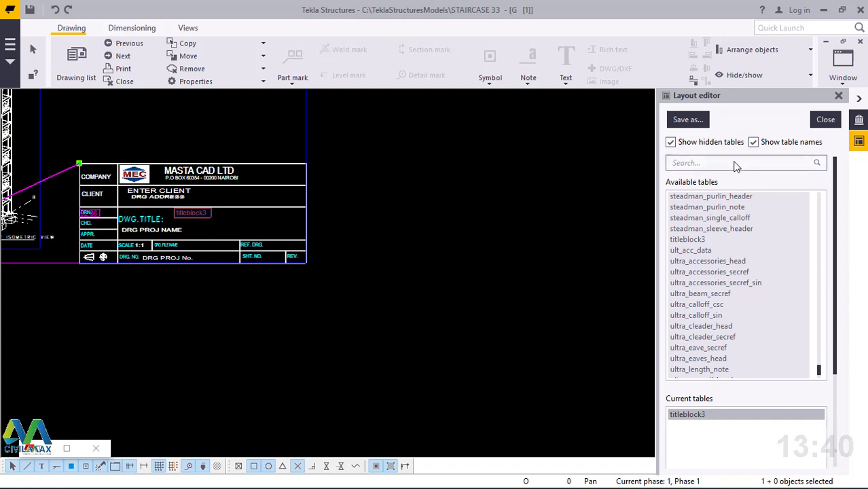
Step: Save the layout with the option to overwrite the current layout
click(687, 120)
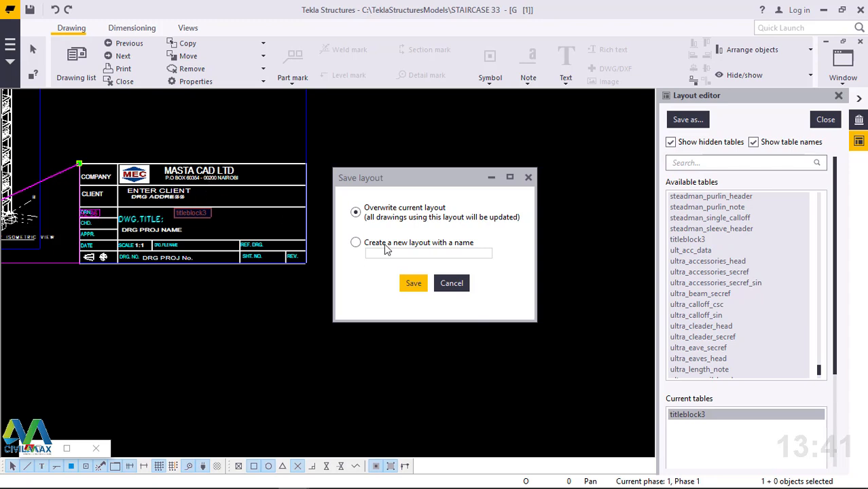
click(414, 285)
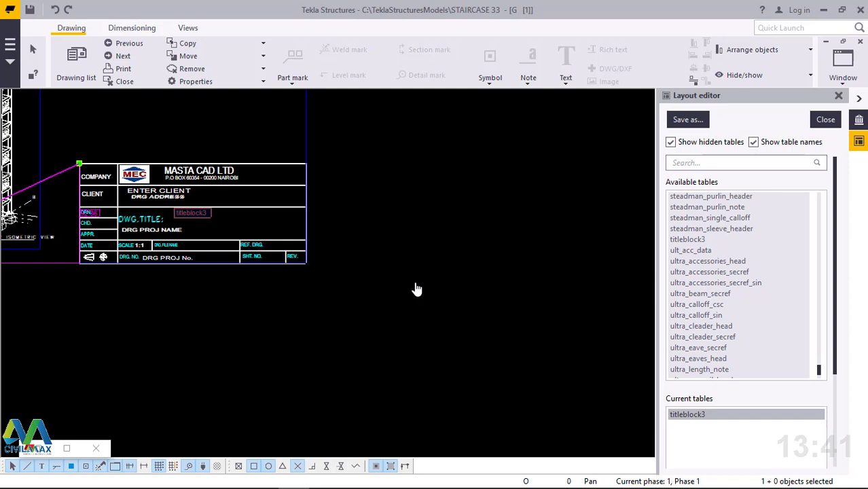
Step: Close the Layout editor and the Applications & components pane to return to the full drawing view
click(830, 120)
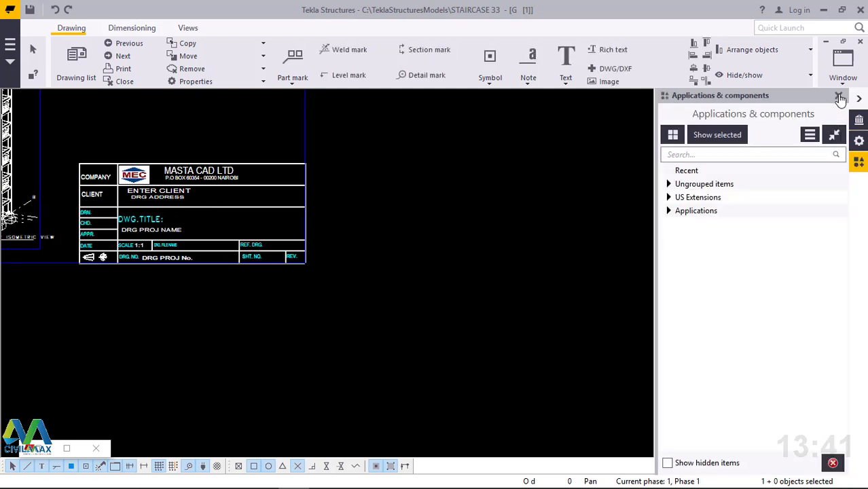
click(840, 96)
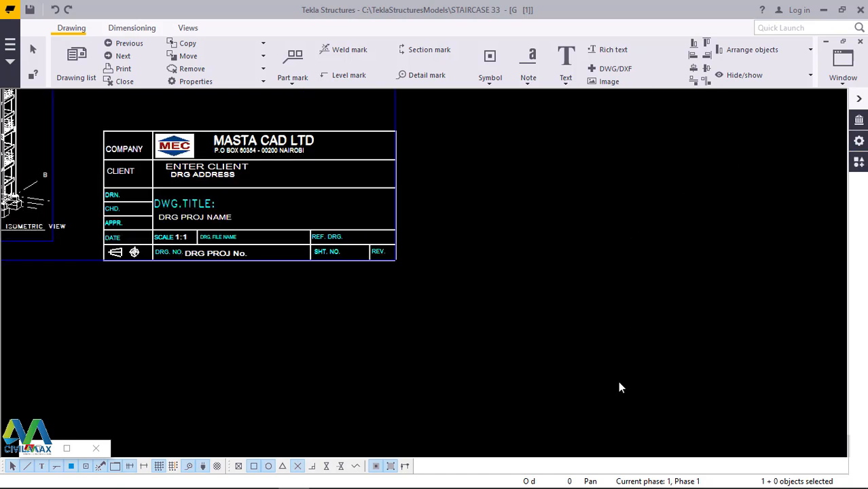
Step: Examine the whole drawing sheet, checking the title block's placement in the frame and the staircase tower isometric view
scroll(620, 398, down, 1)
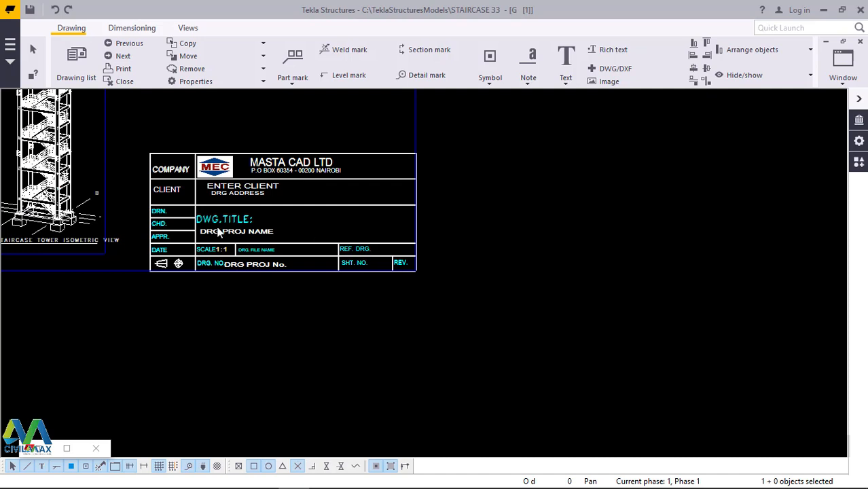
scroll(164, 220, down, 2)
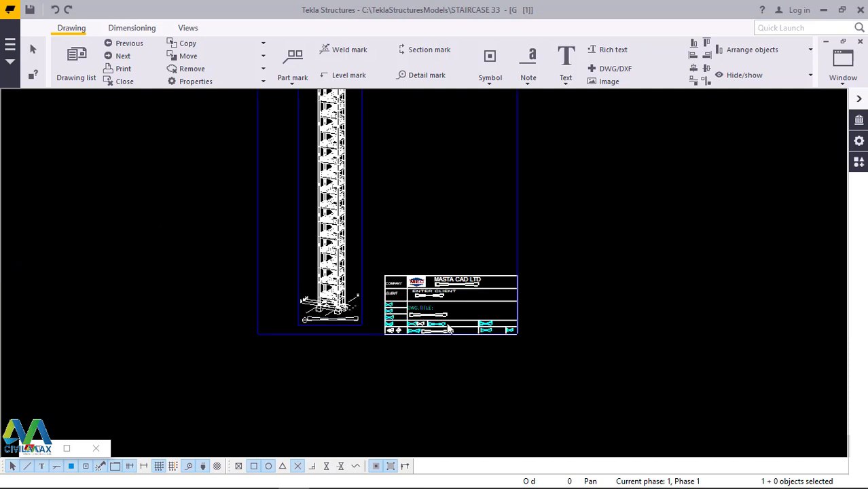
scroll(449, 329, down, 2)
scroll(447, 328, up, 2)
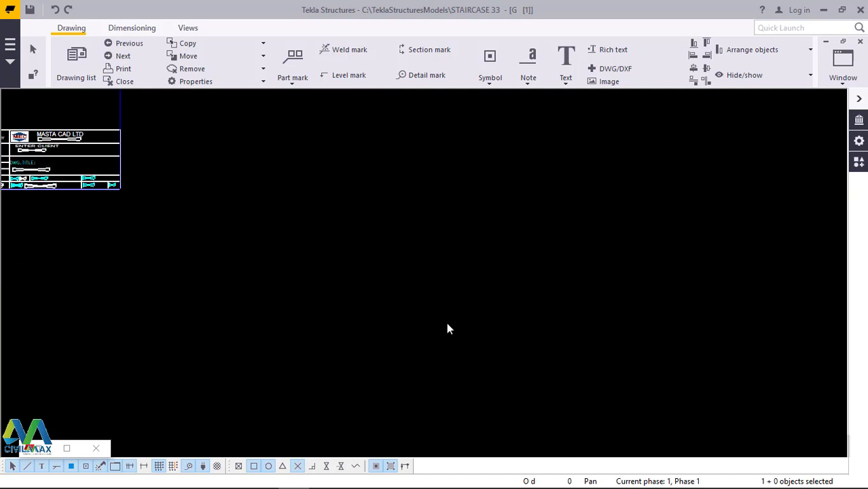
scroll(656, 389, down, 1)
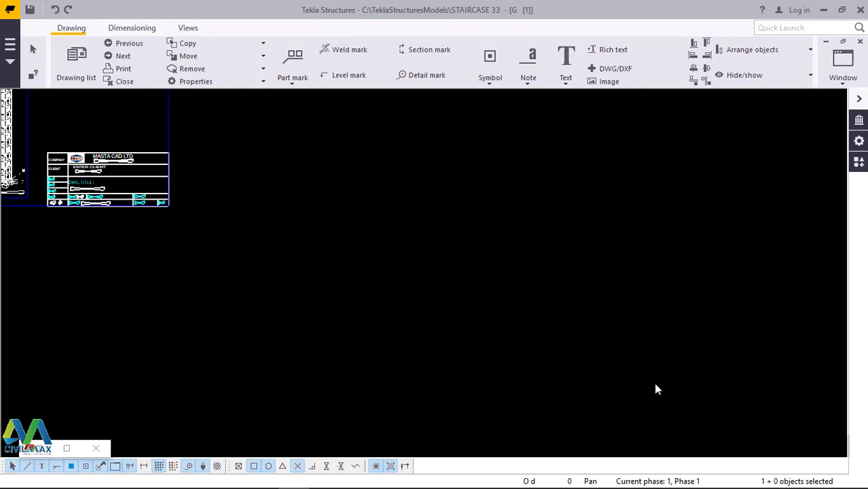
scroll(656, 389, down, 3)
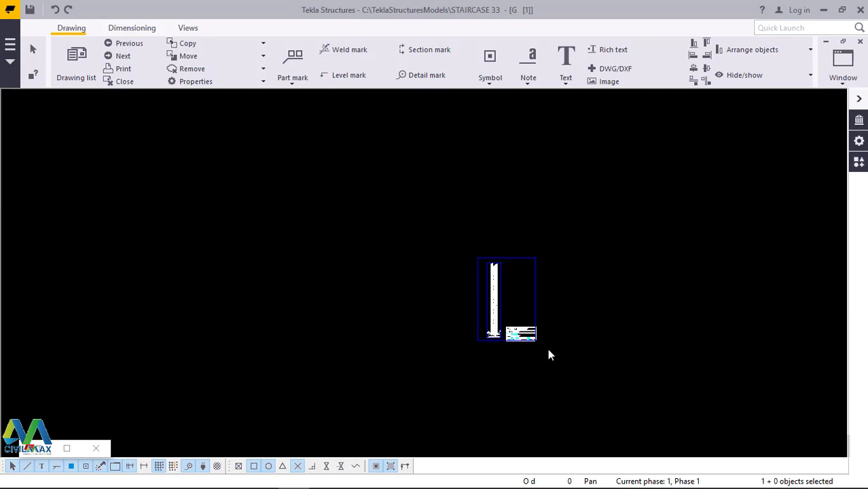
scroll(496, 339, up, 2)
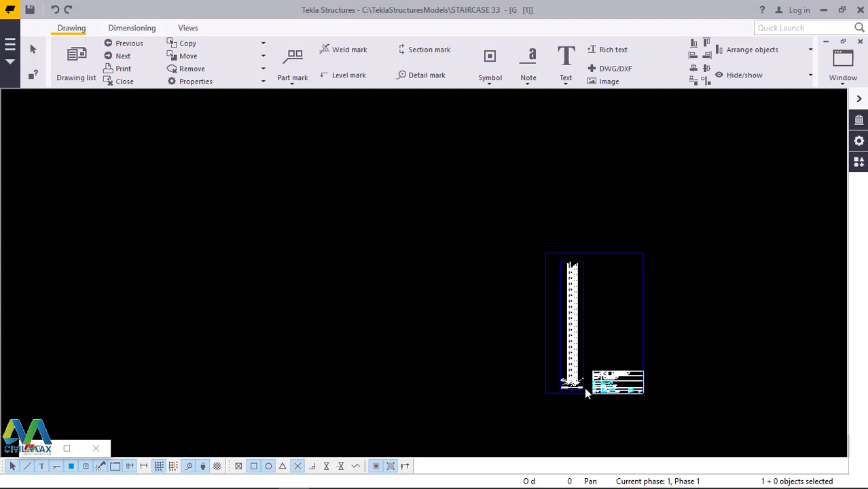
scroll(584, 389, up, 2)
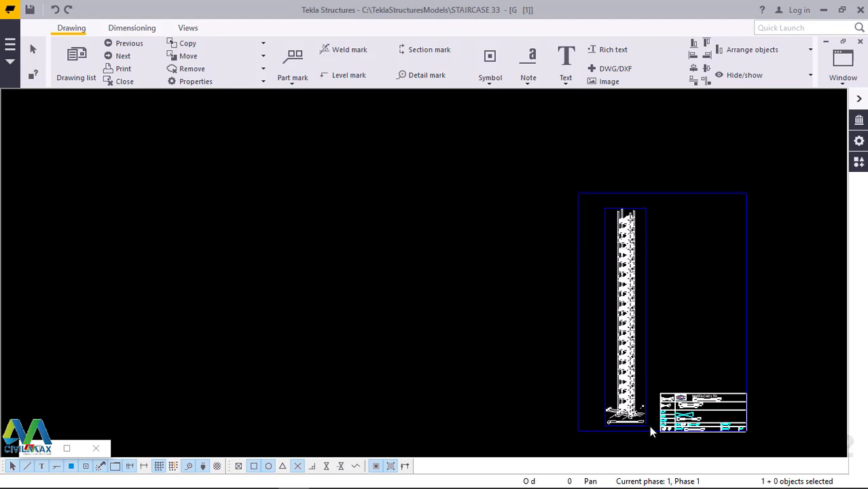
scroll(649, 425, up, 3)
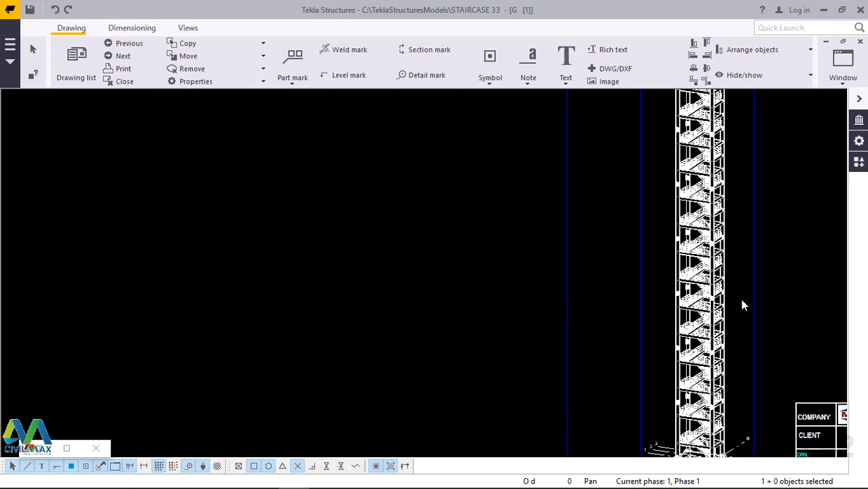
scroll(742, 301, up, 3)
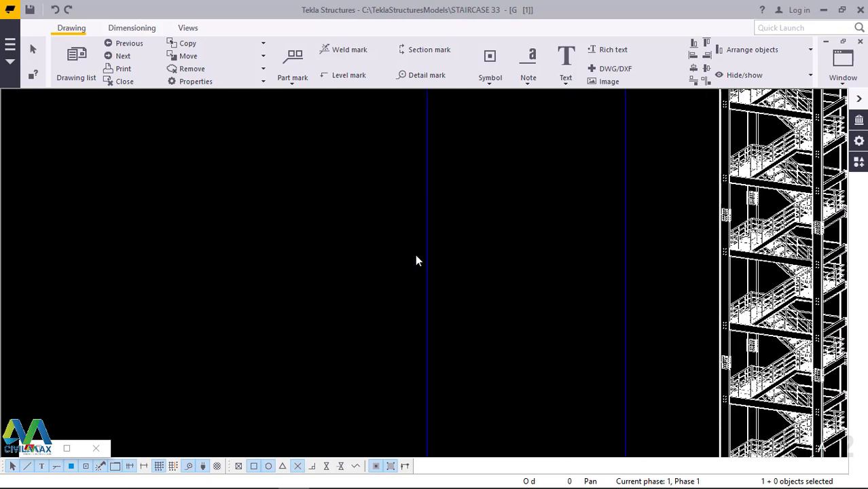
scroll(417, 259, down, 2)
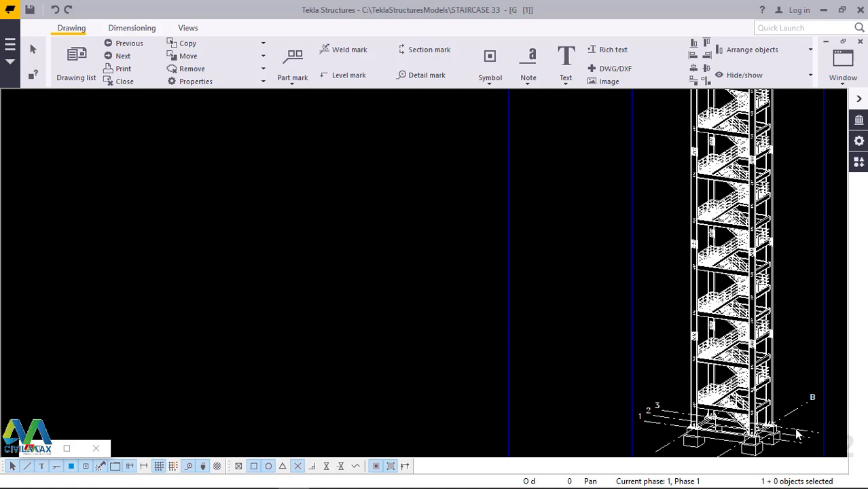
scroll(677, 345, down, 2)
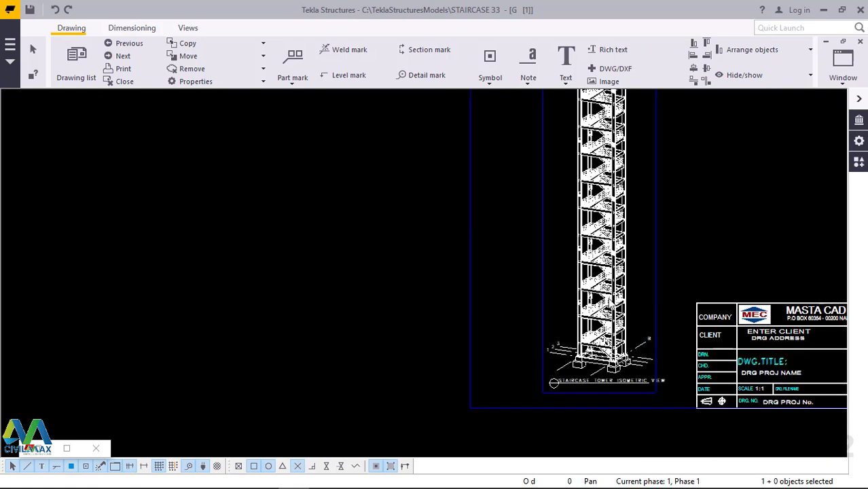
scroll(611, 304, up, 1)
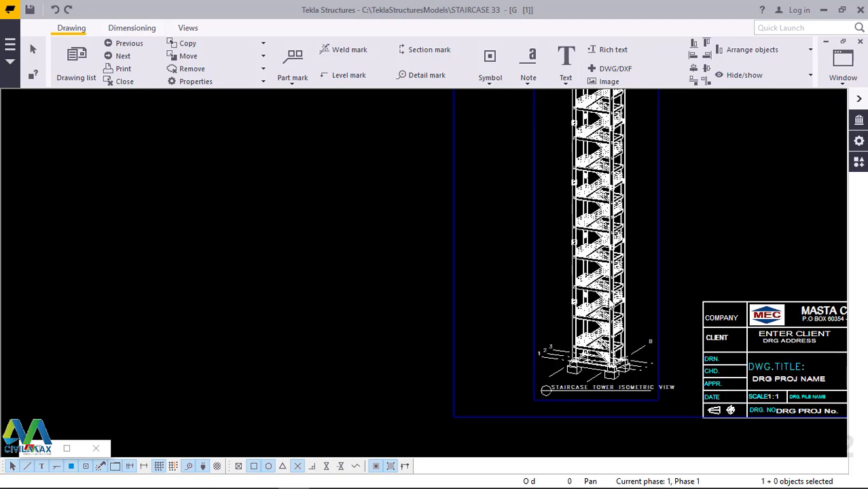
Step: Inspect the stair flights, railings and bolted column splices in the isometric view at close range
scroll(610, 303, up, 3)
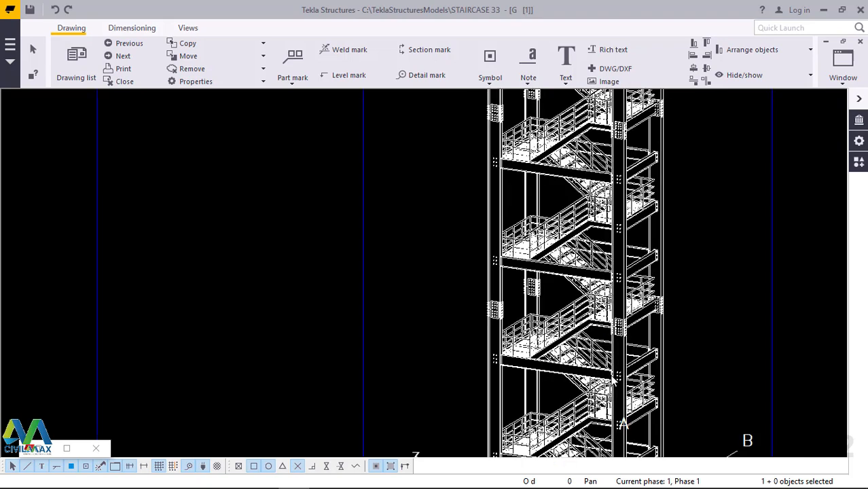
scroll(613, 375, up, 2)
scroll(613, 377, up, 2)
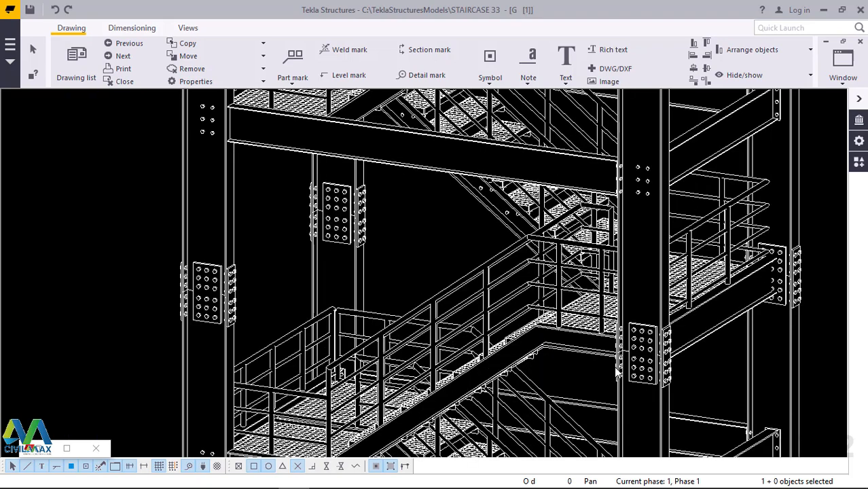
scroll(616, 374, up, 2)
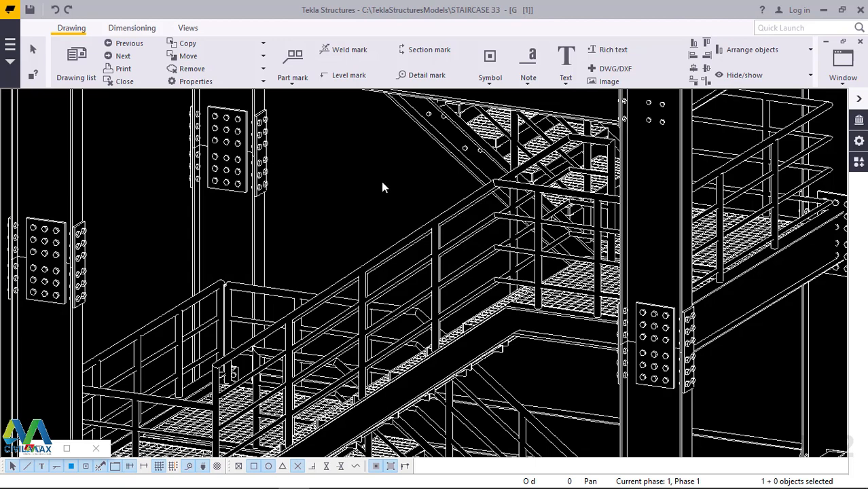
scroll(378, 190, down, 1)
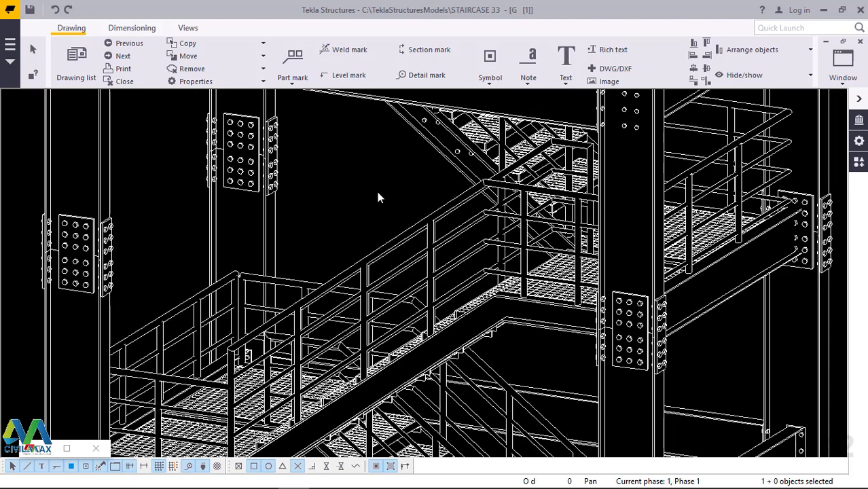
scroll(378, 197, down, 2)
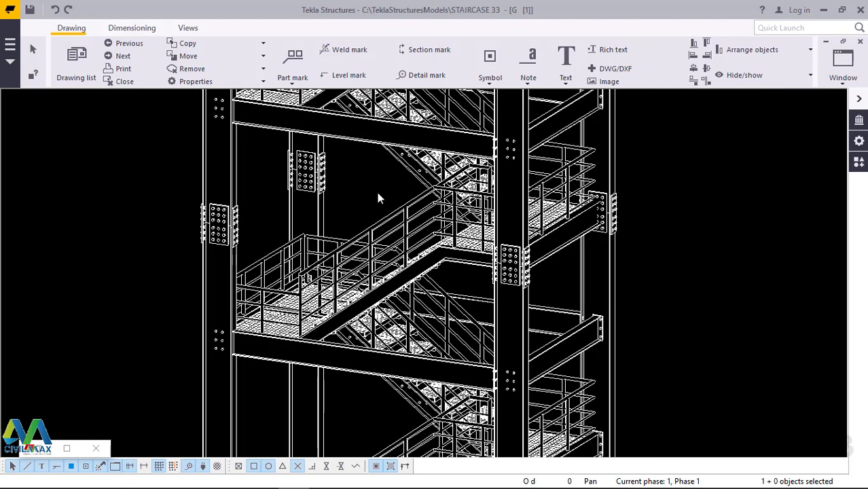
scroll(378, 197, down, 1)
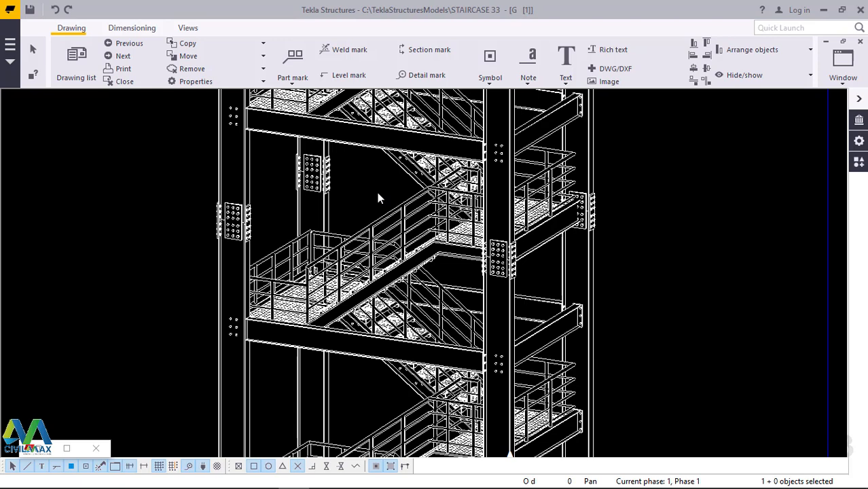
scroll(378, 198, down, 1)
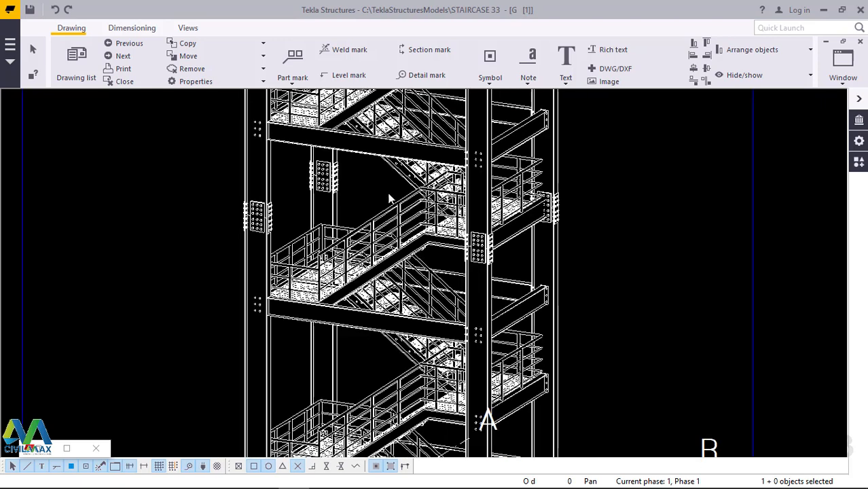
Step: Open the print settings for the current drawing and load its print preview
click(10, 46)
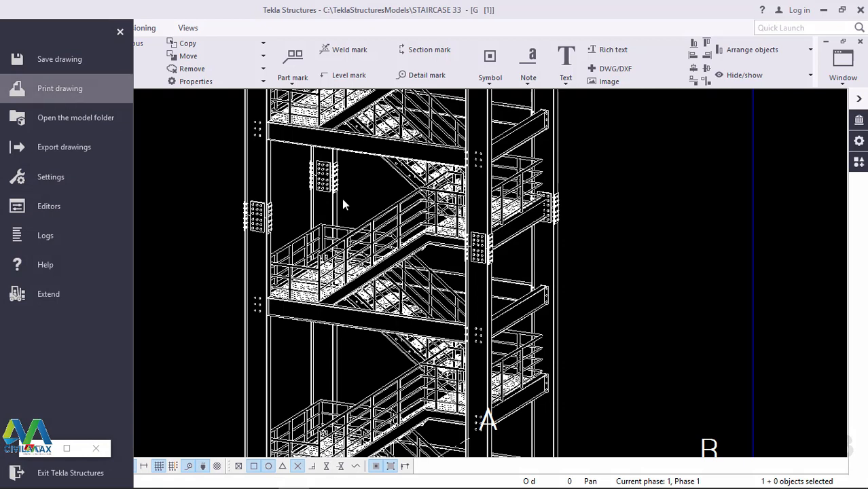
key(Escape)
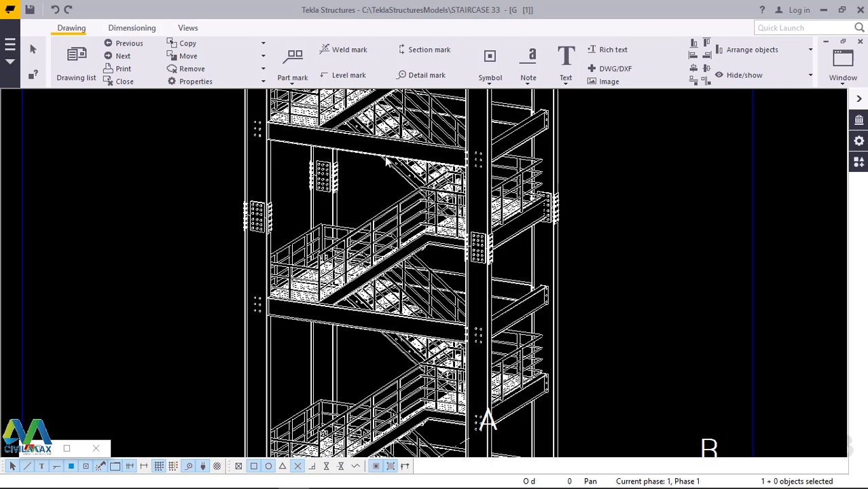
key(ctrl+p)
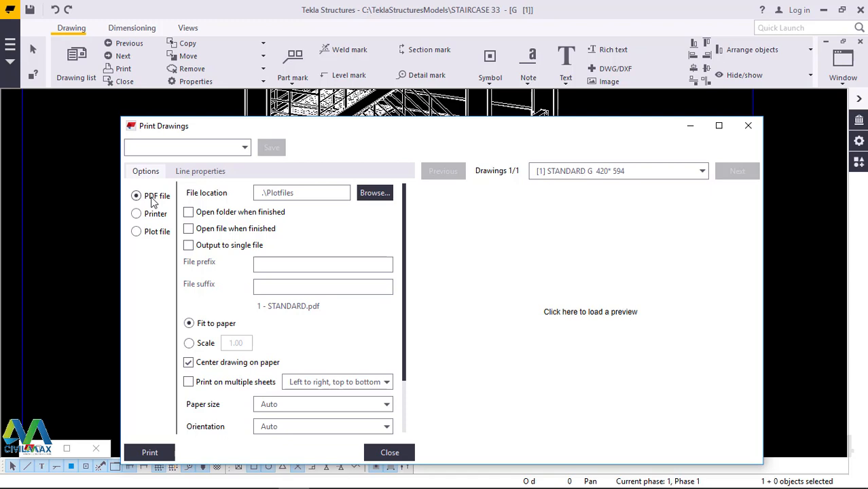
click(588, 314)
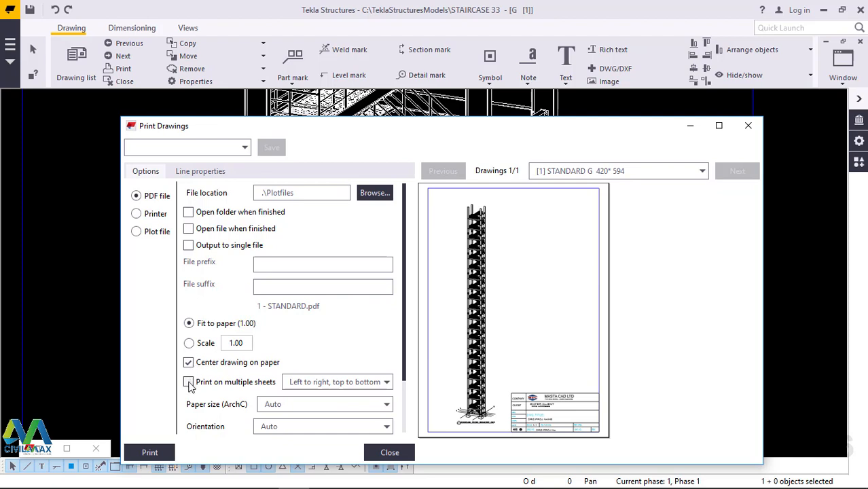
Step: Try the fixed print scale of 1.00, return to Fit to paper, and close the print settings without printing
click(189, 343)
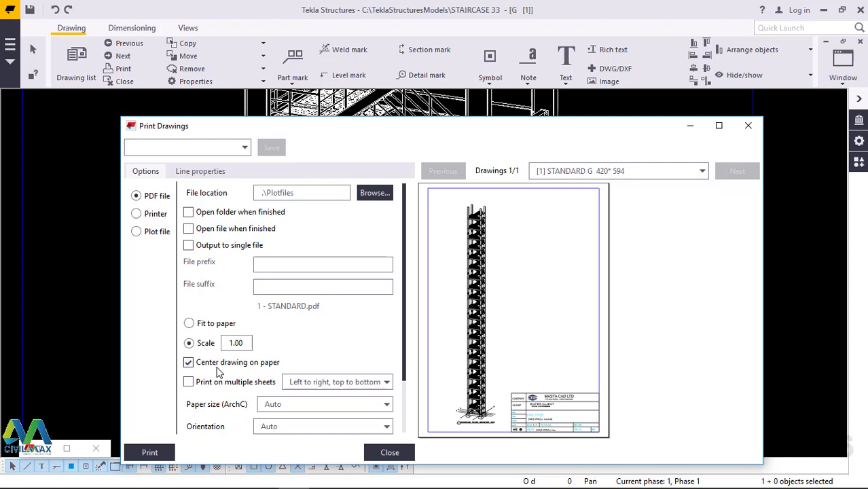
click(190, 324)
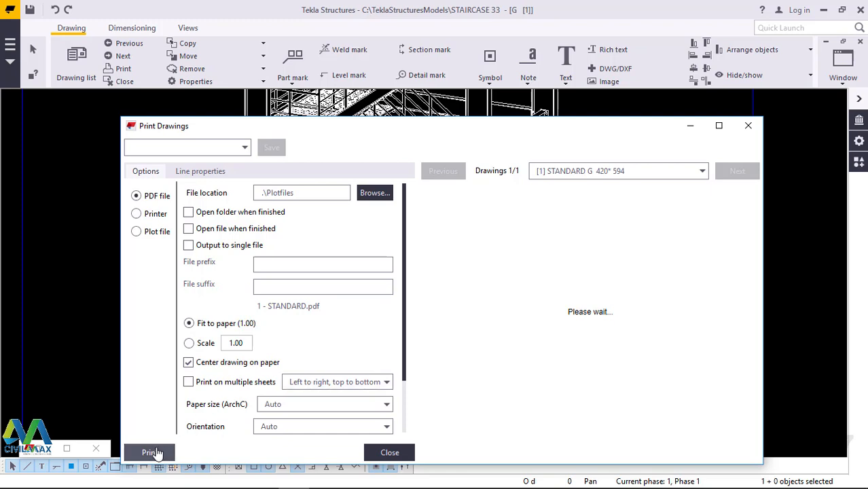
click(747, 127)
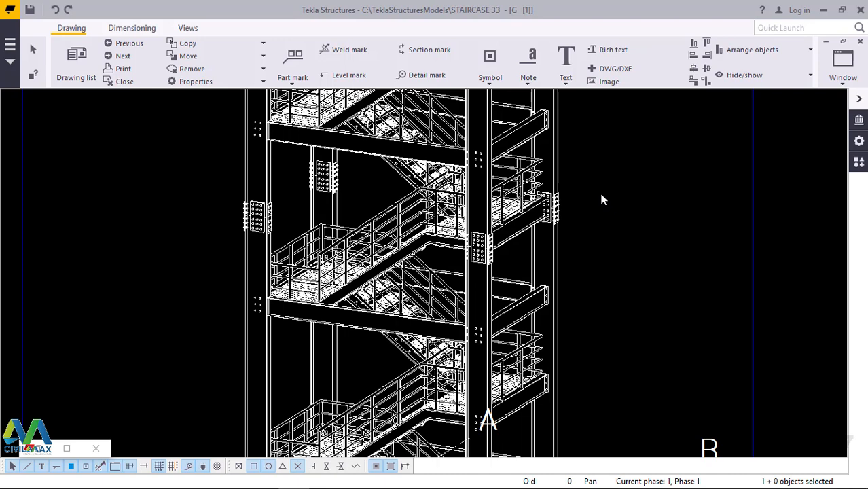
Step: Switch to File Explorer and check the PDFs in the STAIRCASE 33 model's Plotfiles folder, returning to the model folder
mouse_move(202, 488)
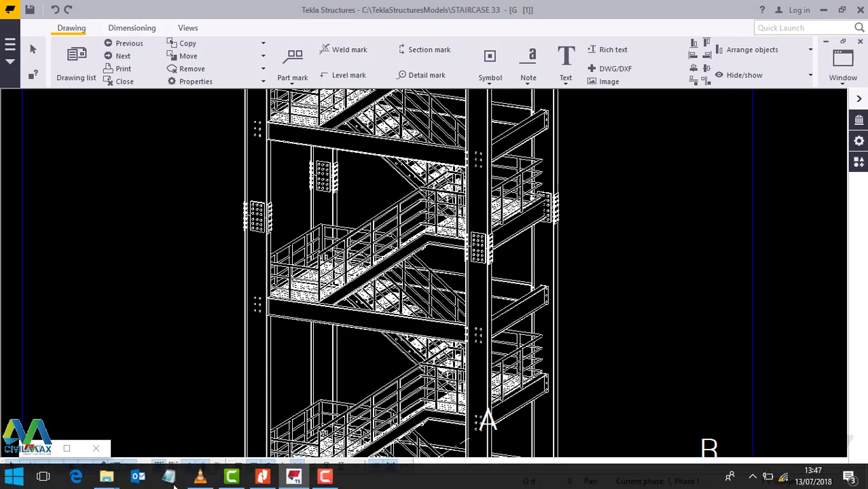
mouse_move(115, 479)
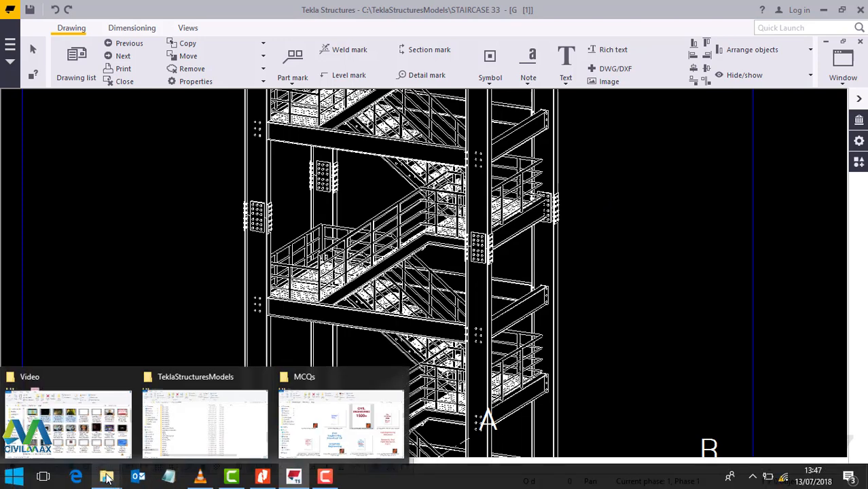
click(214, 416)
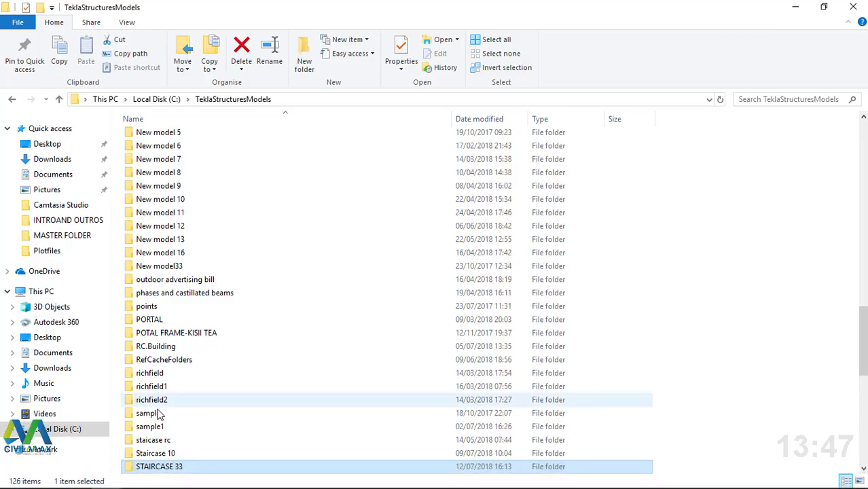
click(168, 467)
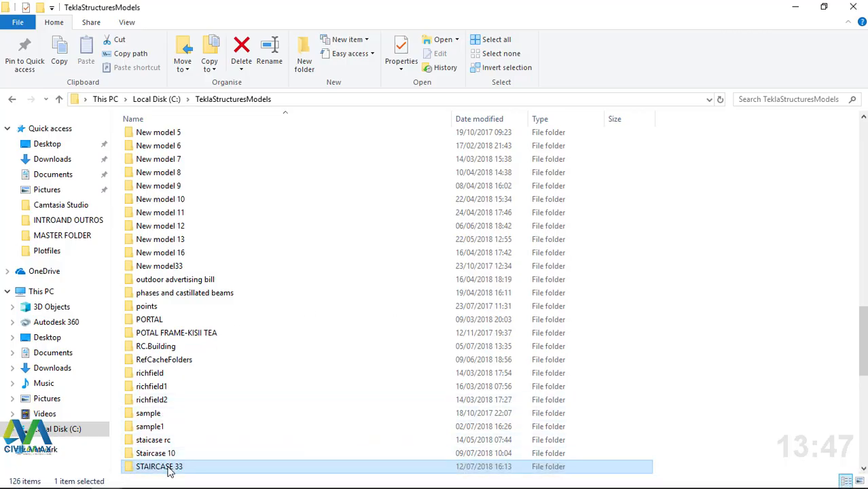
double_click(168, 468)
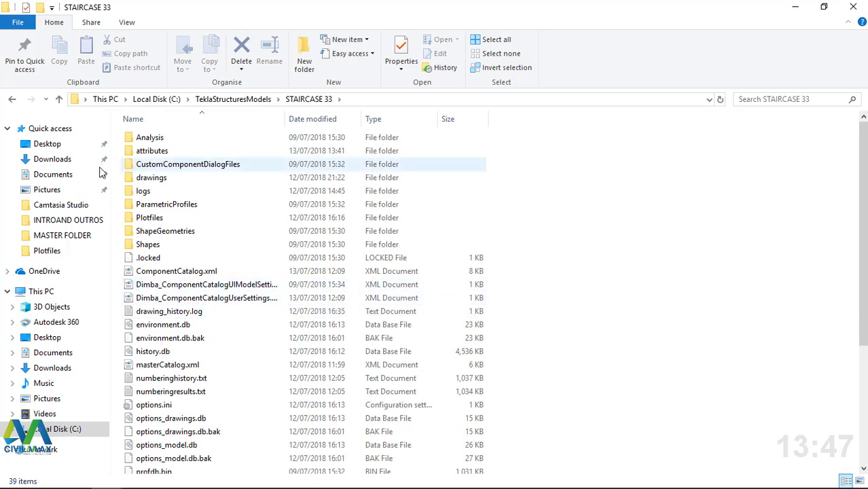
double_click(150, 218)
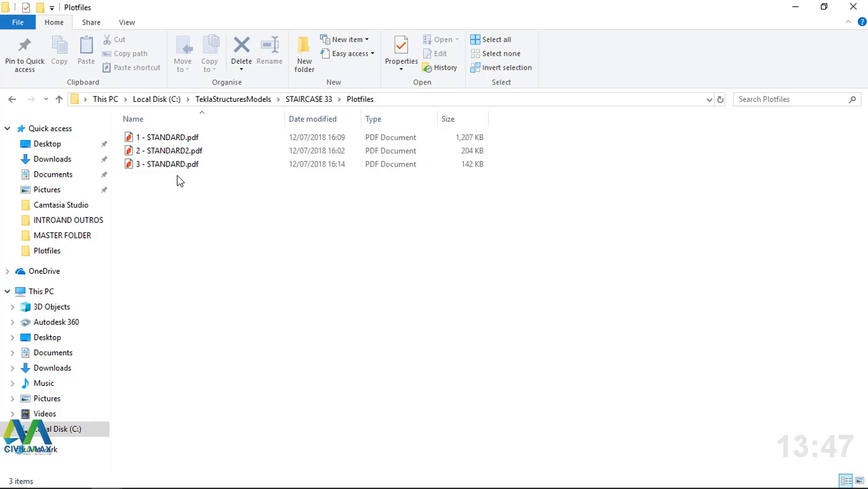
click(60, 101)
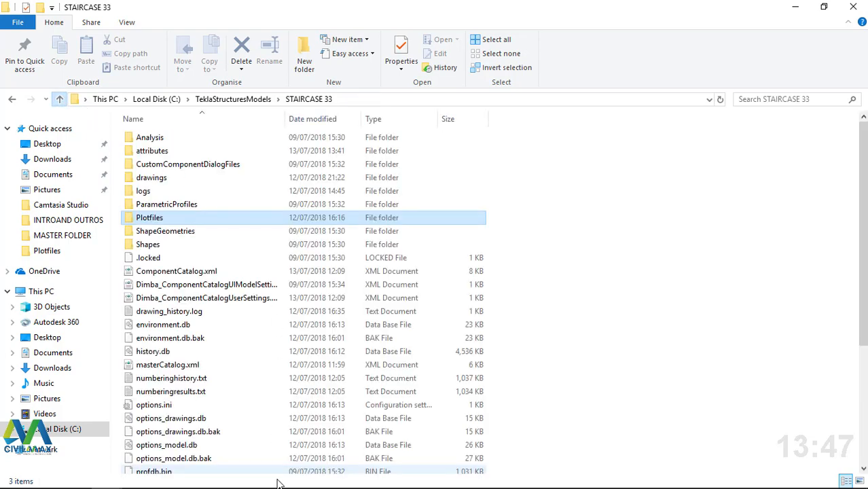
Step: Return to the TeklaStructuresModels folder, switch to Tekla Structures and view the base of the staircase tower isometric drawing
click(60, 100)
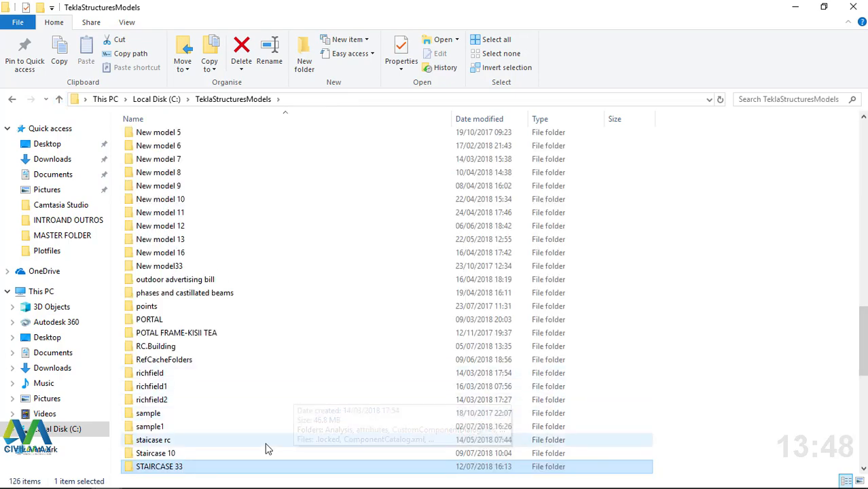
mouse_move(257, 484)
click(294, 477)
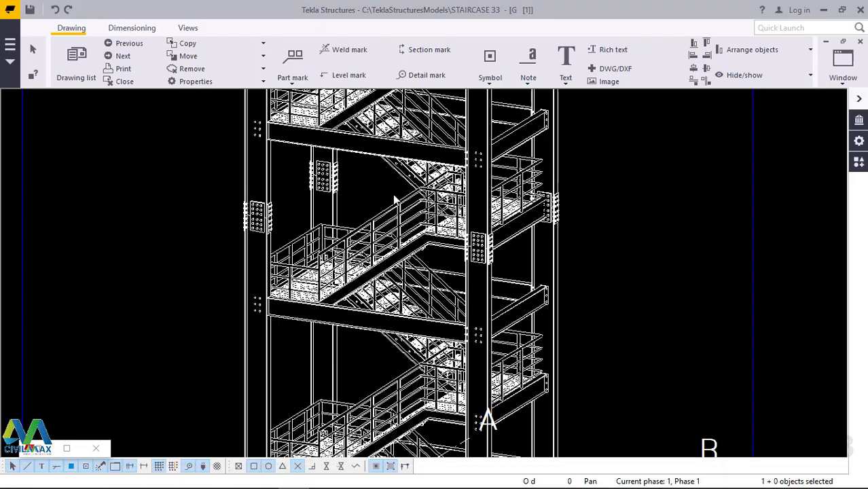
scroll(394, 198, down, 2)
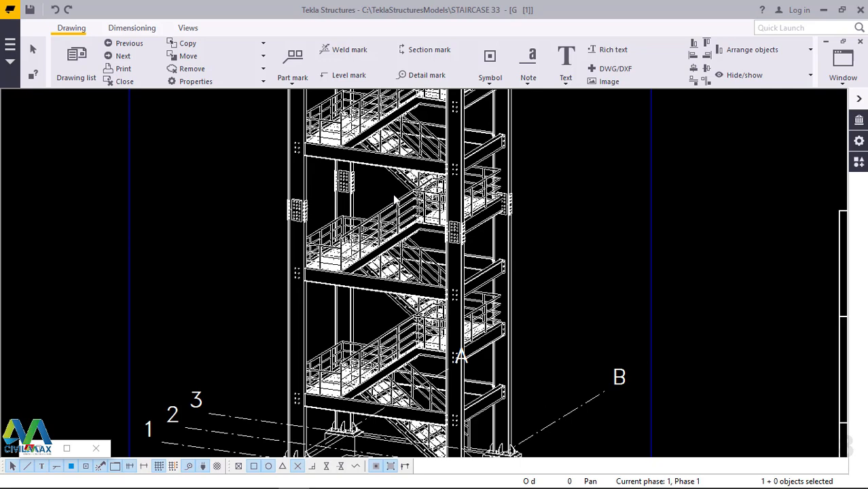
scroll(393, 195, down, 2)
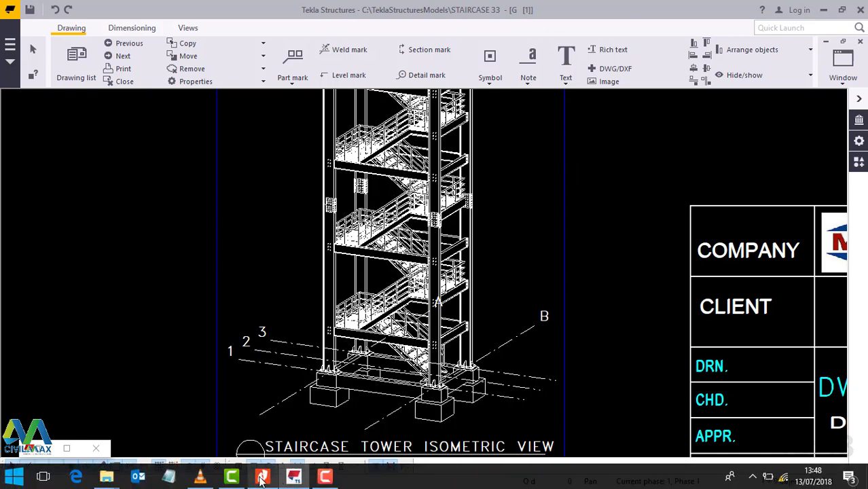
Step: Switch to Nitro Pro, bring up the 1 - STANDARD PDF and magnify the printed staircase tower to 75%
click(264, 478)
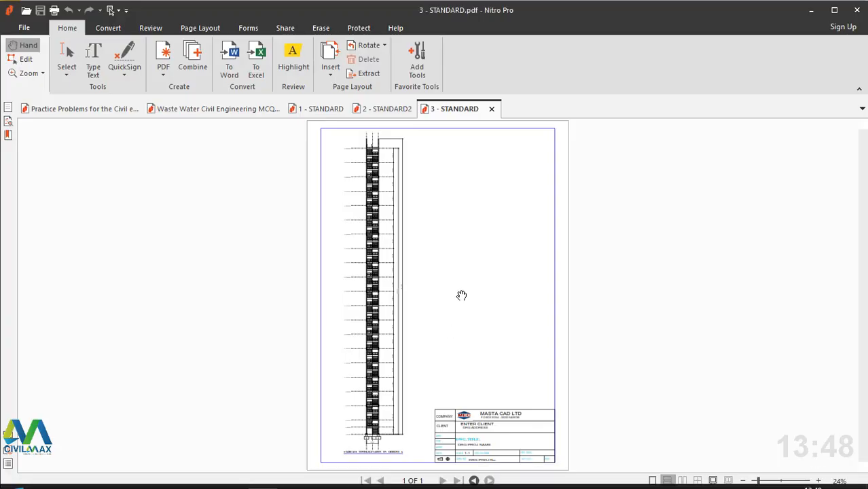
click(317, 111)
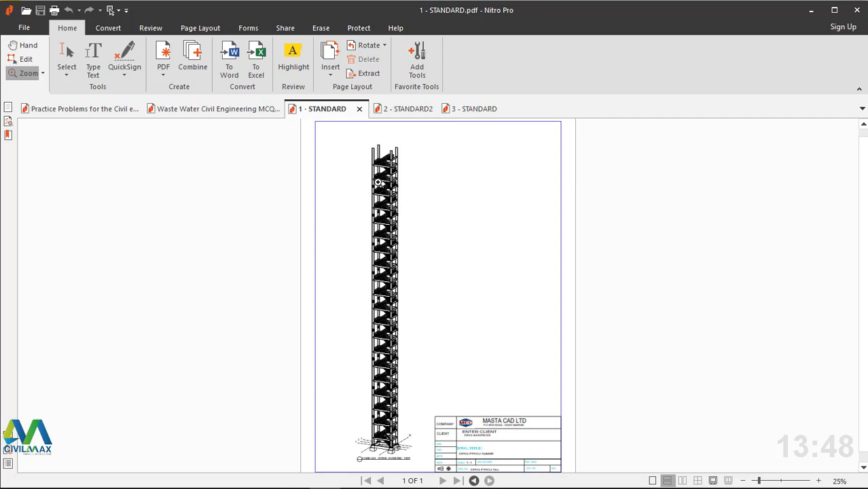
click(379, 183)
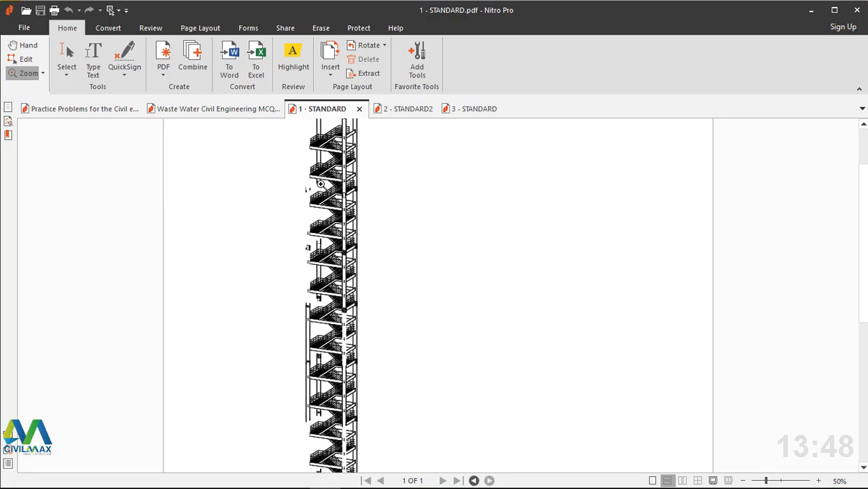
click(320, 183)
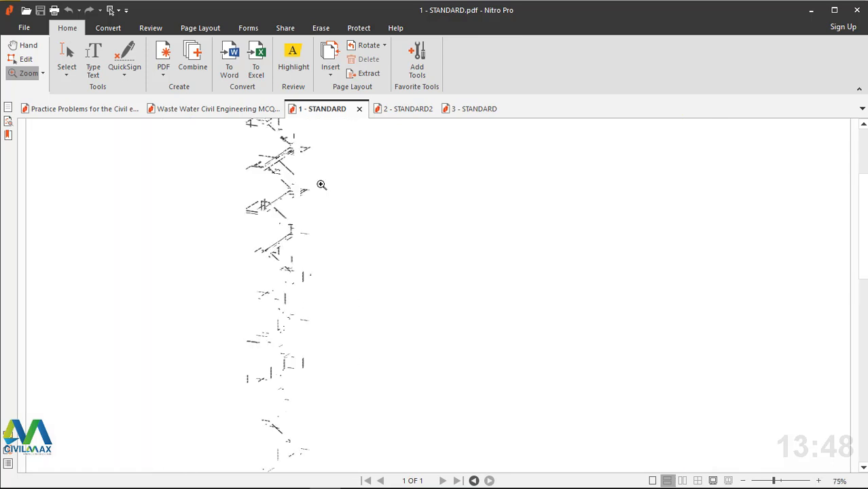
Step: Try viewing the 1 - STANDARD PDF at 400% with the Hand tool, and return to the whole page
right_click(442, 180)
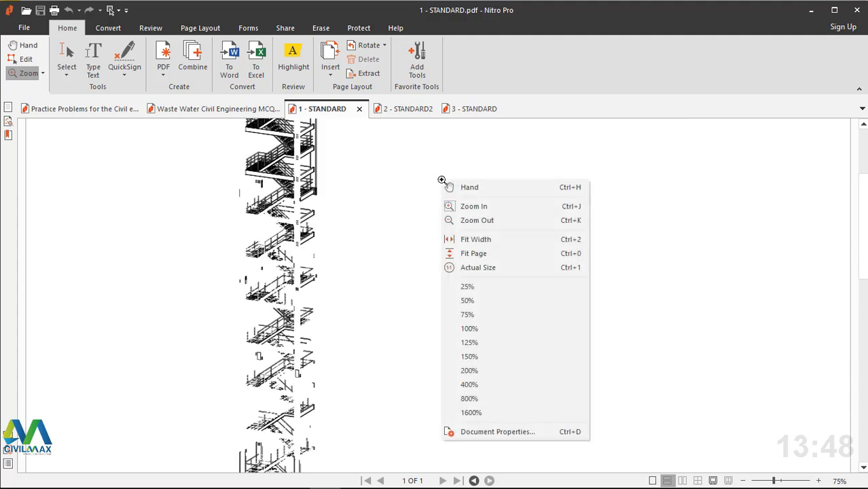
click(469, 385)
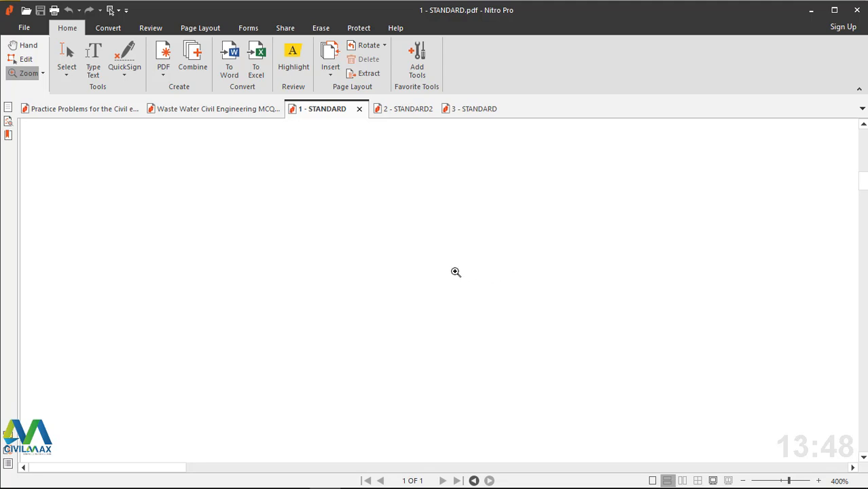
right_click(437, 205)
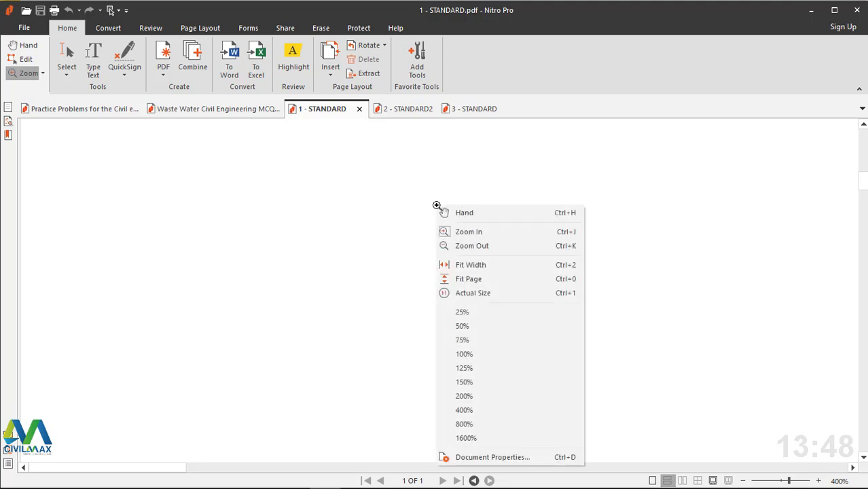
click(478, 215)
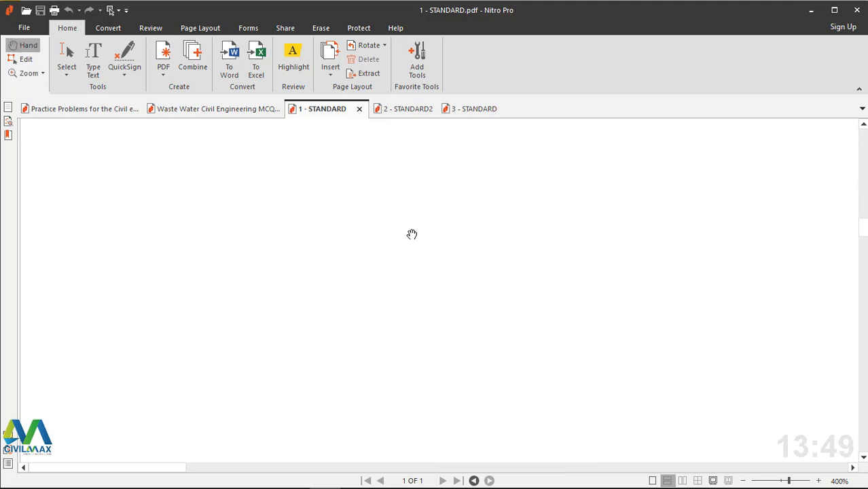
right_click(413, 206)
click(441, 189)
right_click(414, 174)
click(451, 247)
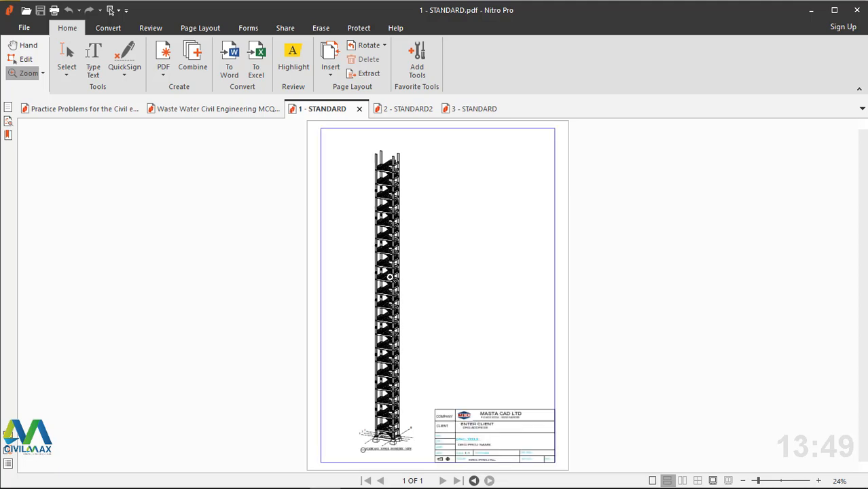
Step: Magnify the printed staircase tower in the 1 - STANDARD PDF to 150%
click(390, 277)
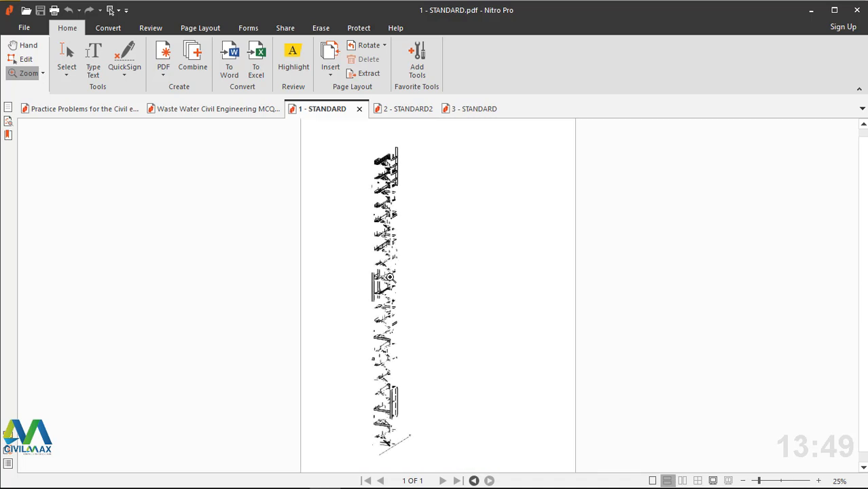
right_click(448, 201)
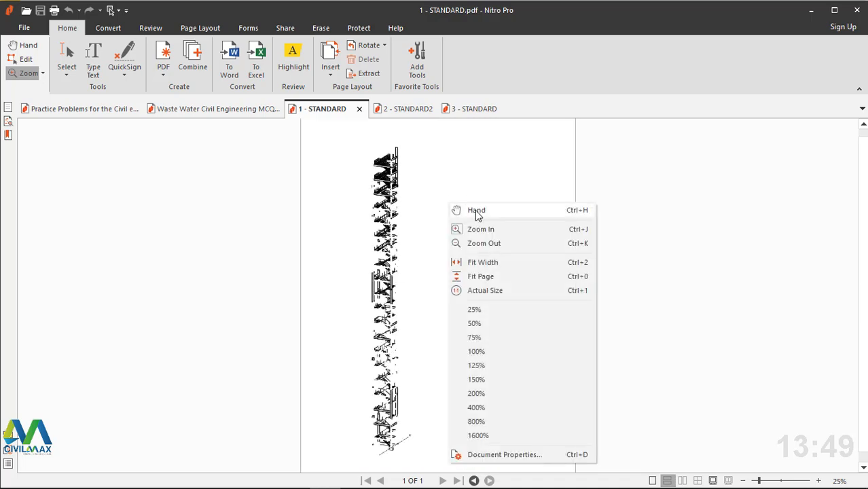
click(476, 381)
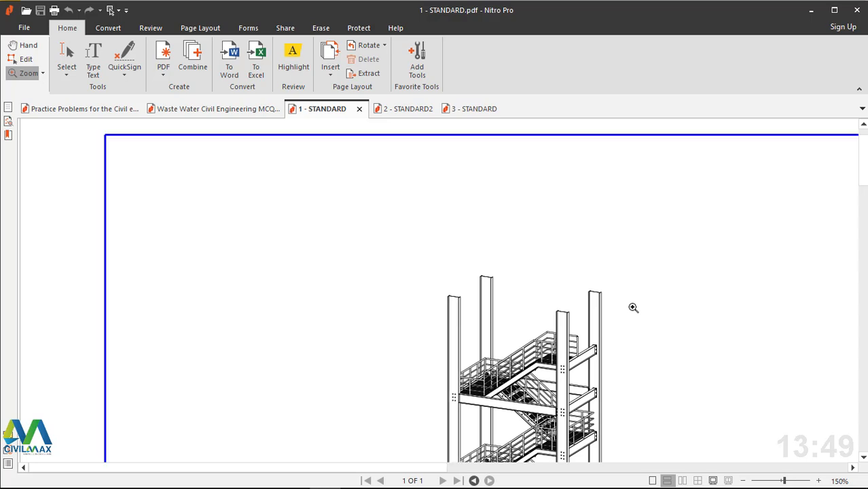
Step: Examine the printed staircase tower from its top flights down to the foundations and view title, and fit the whole page again
scroll(633, 308, down, 5)
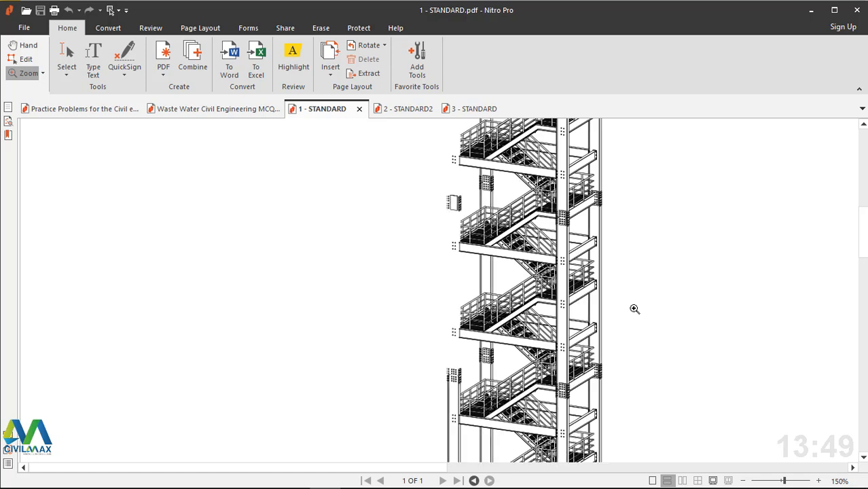
scroll(635, 309, down, 5)
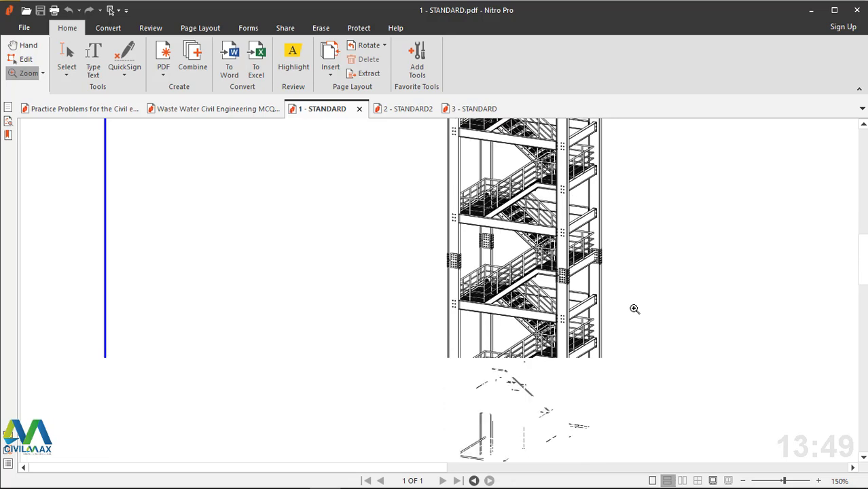
scroll(635, 309, down, 2)
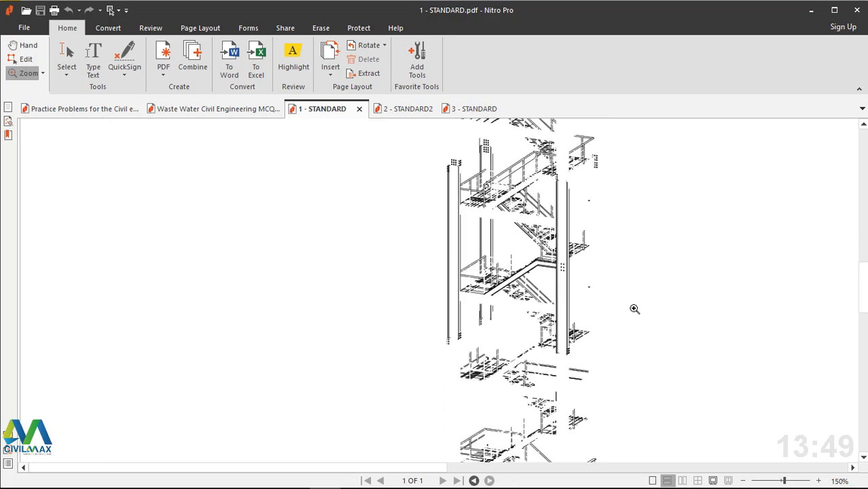
scroll(635, 309, down, 3)
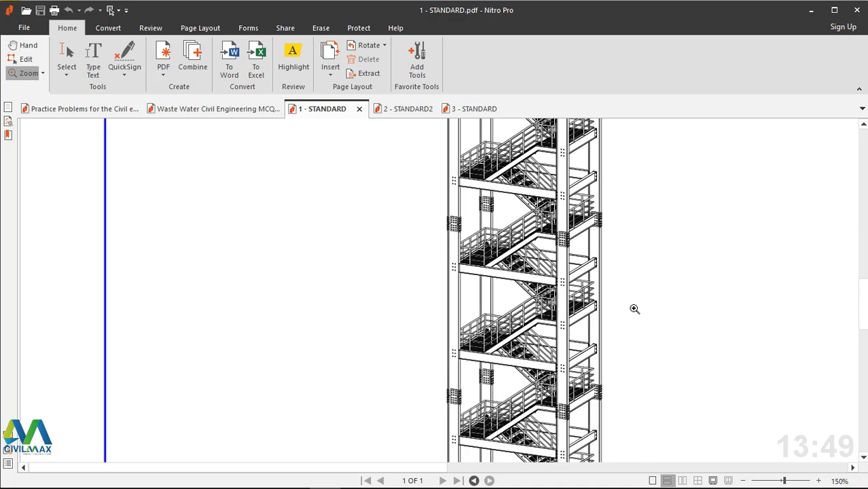
scroll(634, 309, down, 1)
scroll(635, 309, down, 1)
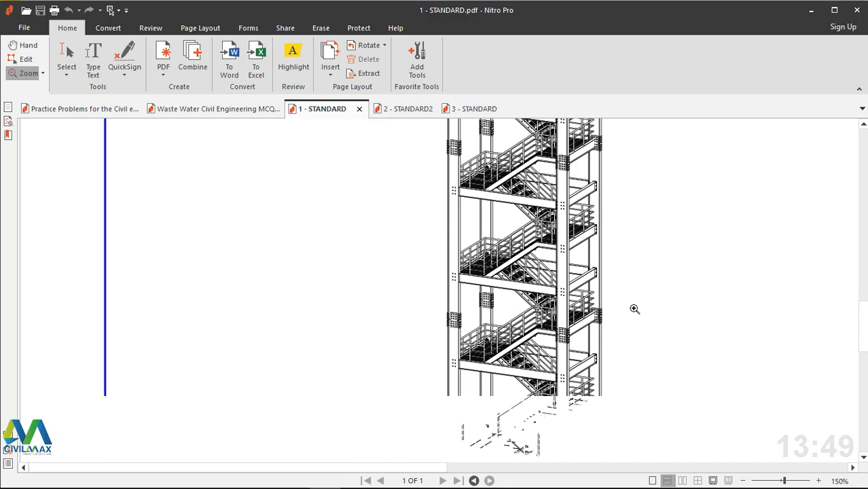
scroll(634, 309, down, 2)
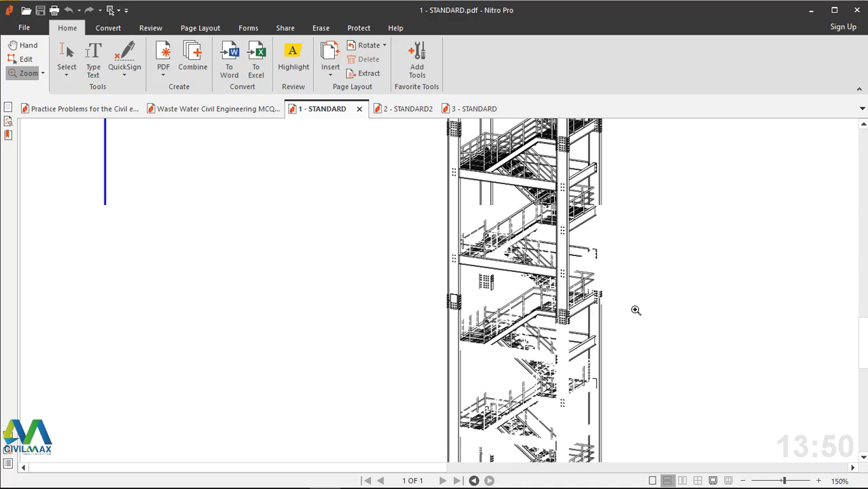
scroll(635, 310, down, 4)
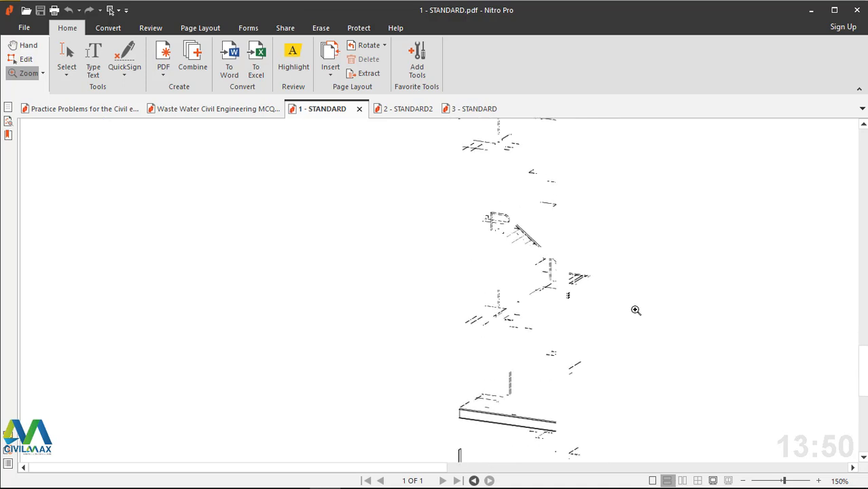
scroll(636, 311, down, 2)
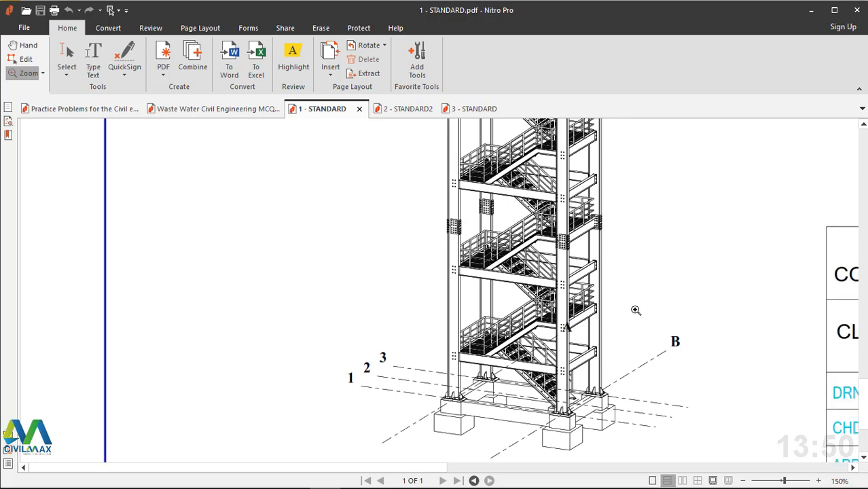
scroll(605, 371, down, 1)
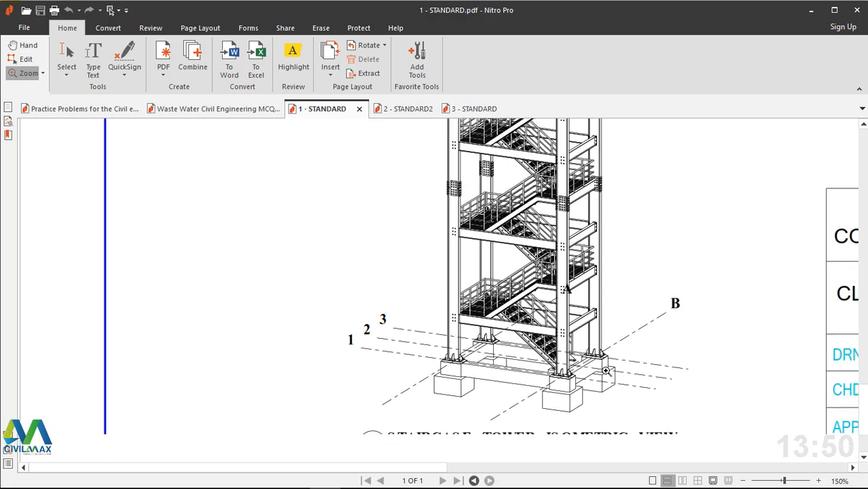
scroll(608, 389, down, 2)
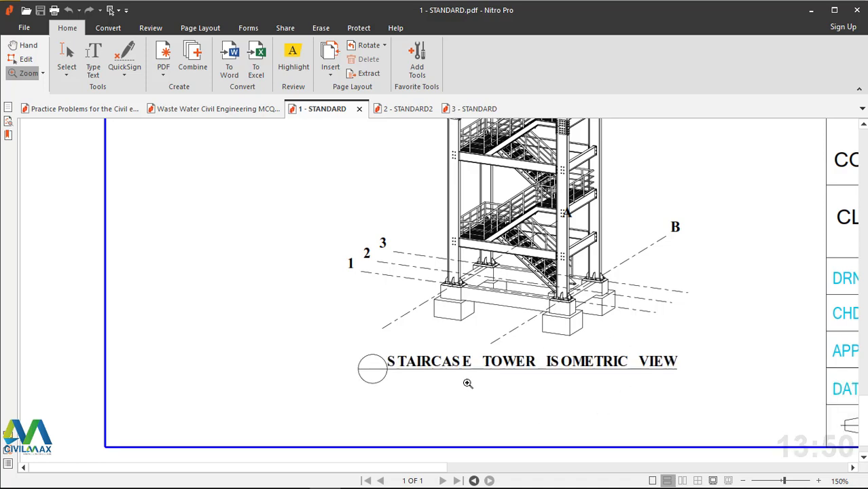
scroll(575, 235, up, 6)
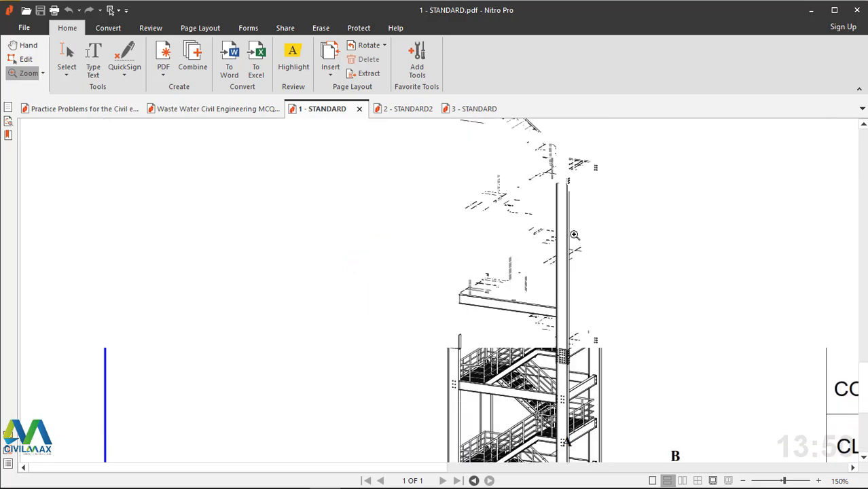
right_click(416, 176)
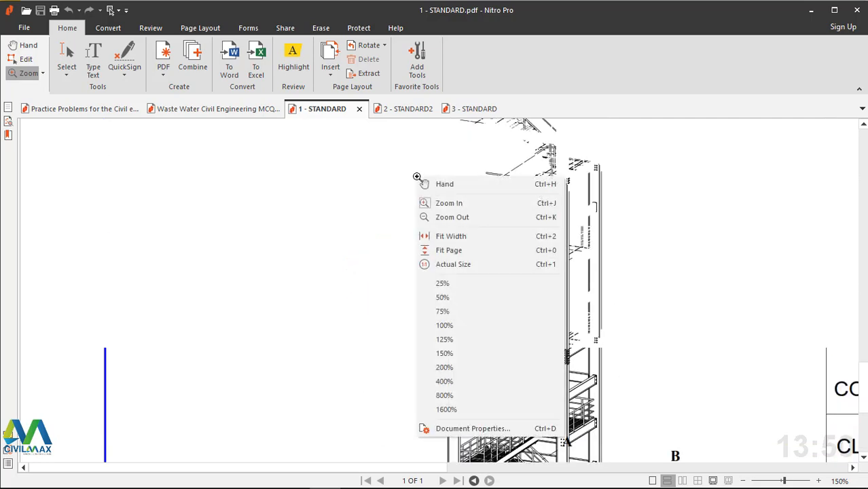
click(450, 251)
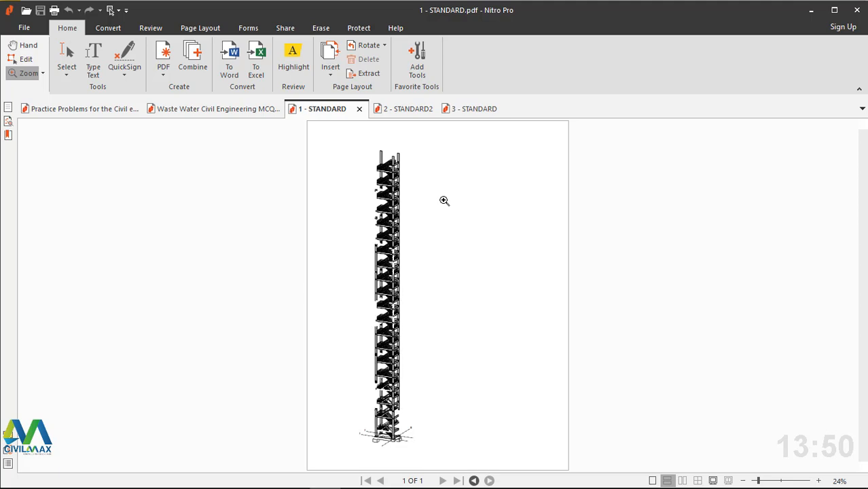
Step: Switch back to Tekla Structures and close the isometric view drawing without keeping its changes
mouse_move(375, 464)
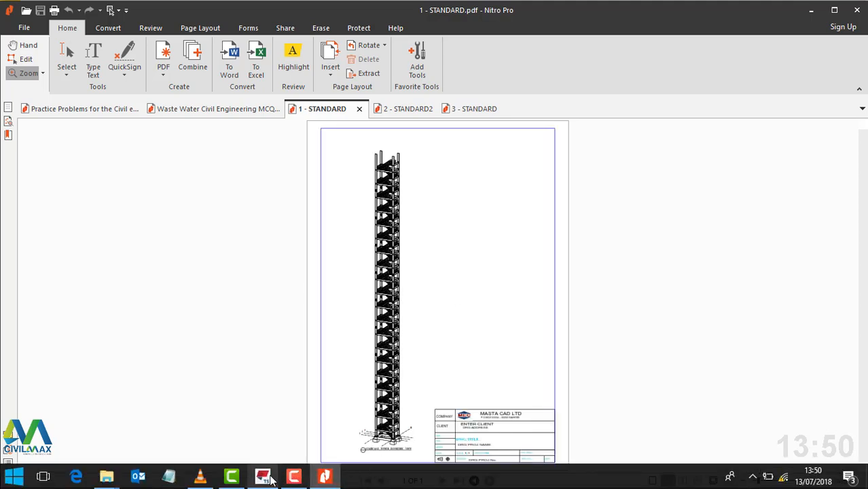
click(270, 479)
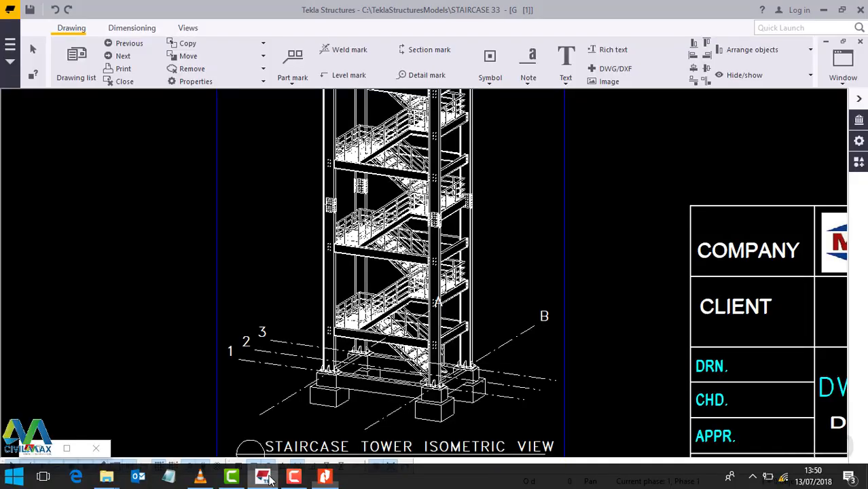
click(860, 41)
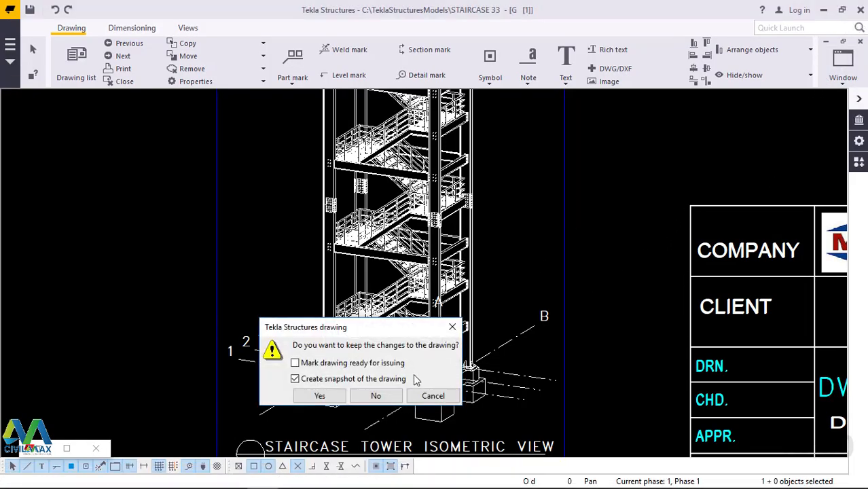
click(374, 396)
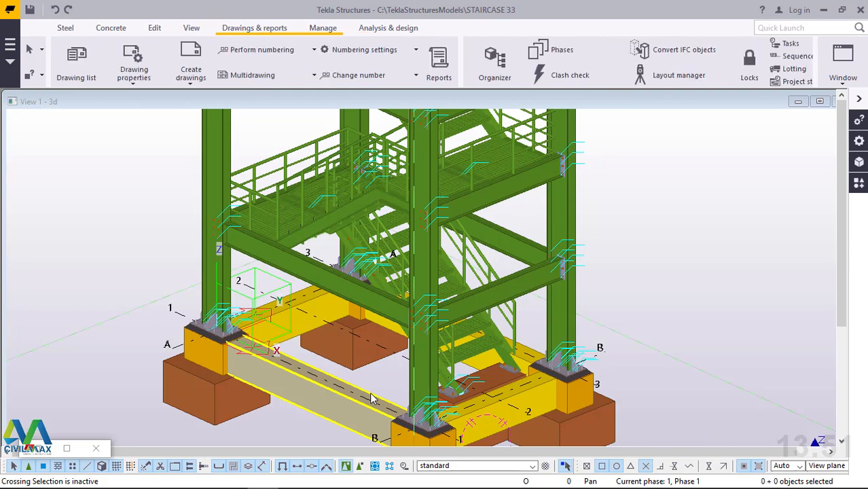
Step: Review the grid and plan views offered for a new general arrangement drawing, then close the dialog without creating one
click(821, 101)
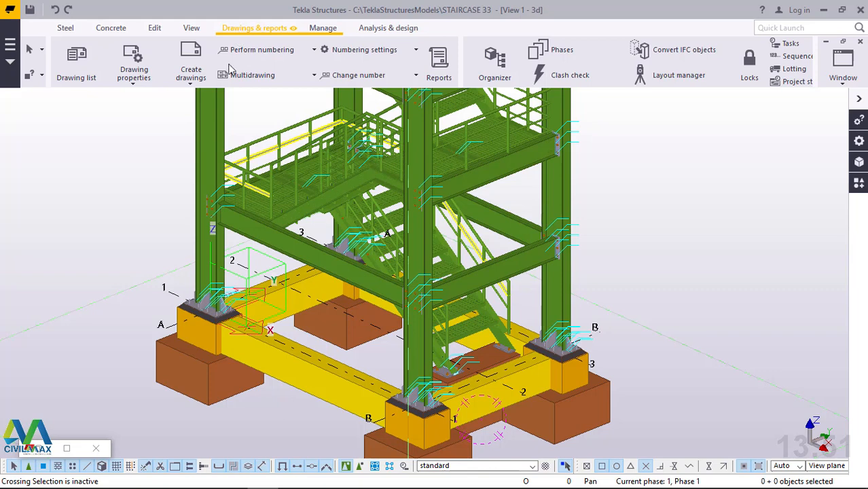
click(193, 87)
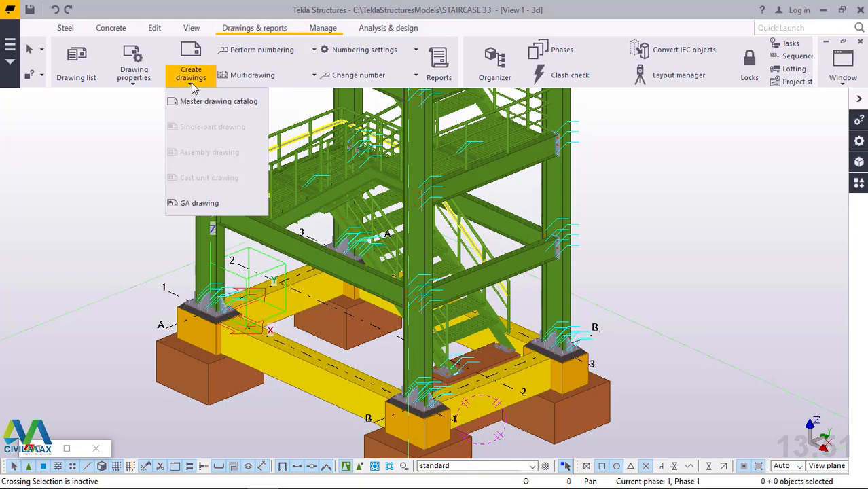
click(193, 204)
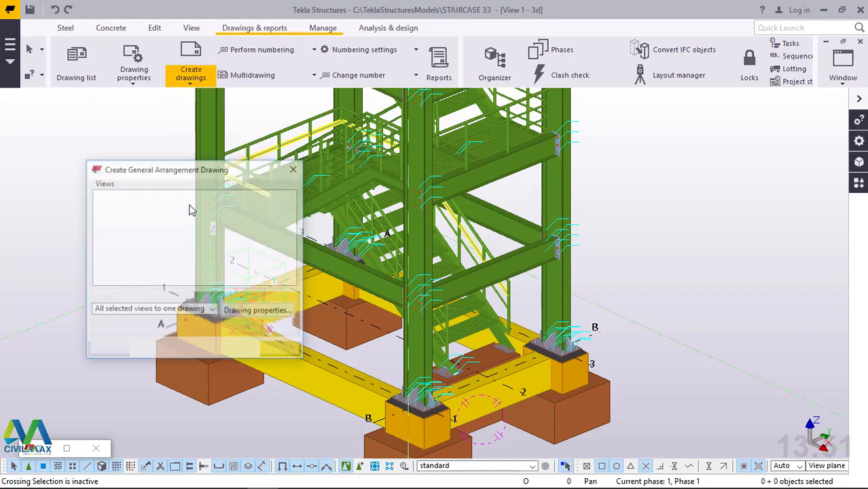
click(116, 207)
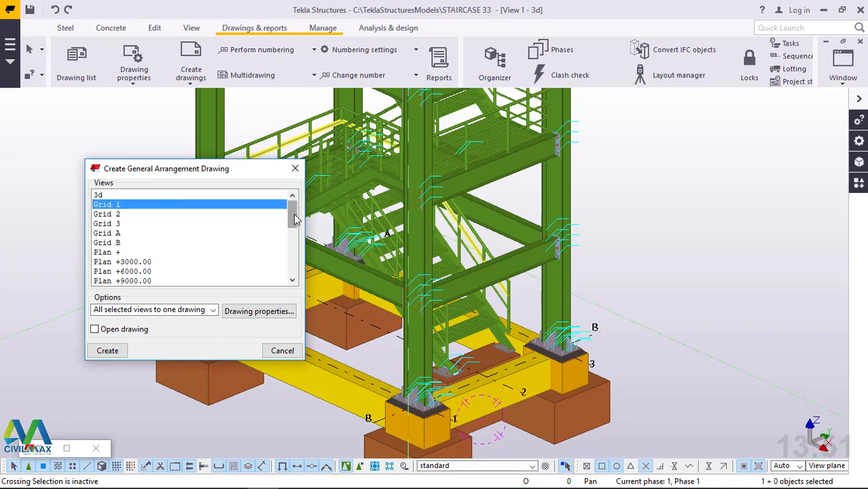
mouse_move(293, 209)
mouse_down()
mouse_move(295, 238)
mouse_move(295, 220)
mouse_up()
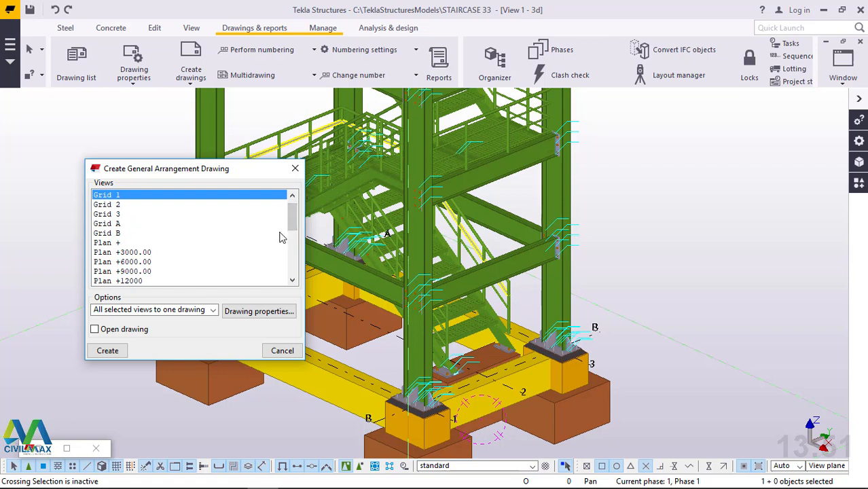
mouse_move(295, 223)
mouse_down()
mouse_move(294, 253)
mouse_move(300, 223)
mouse_up()
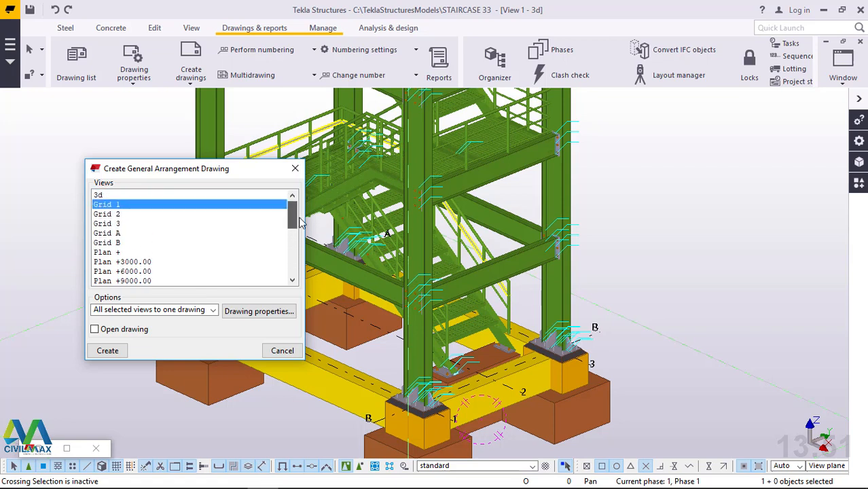
click(114, 233)
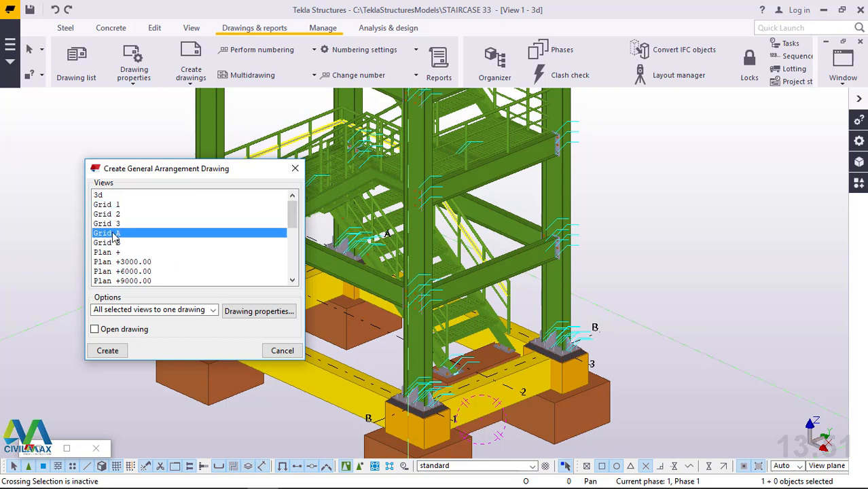
click(295, 169)
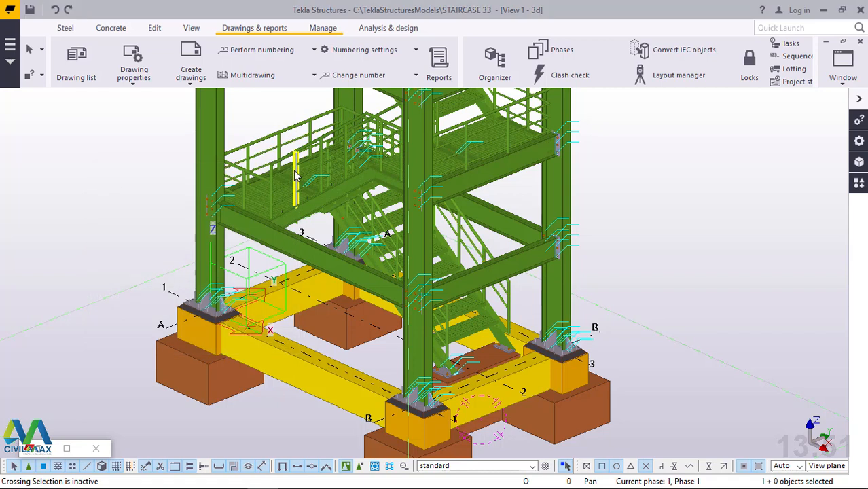
Step: Open drawing [2] from the drawing list and minimize the list to reveal the sheet
click(68, 449)
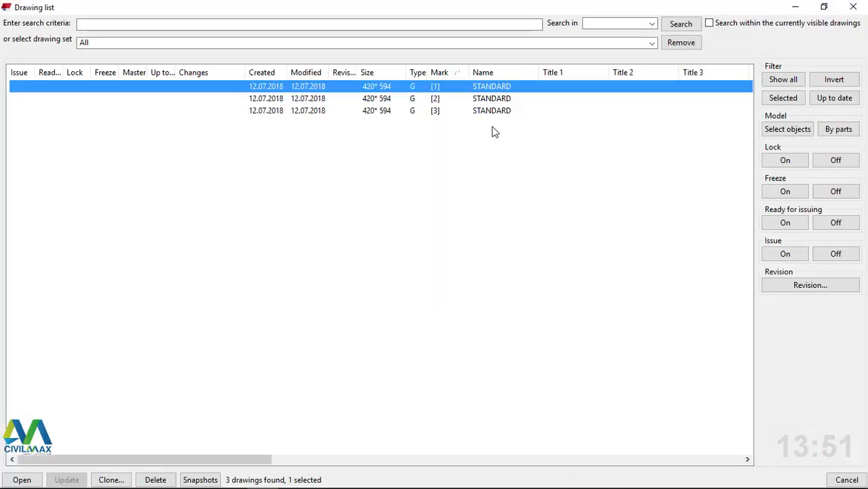
click(489, 102)
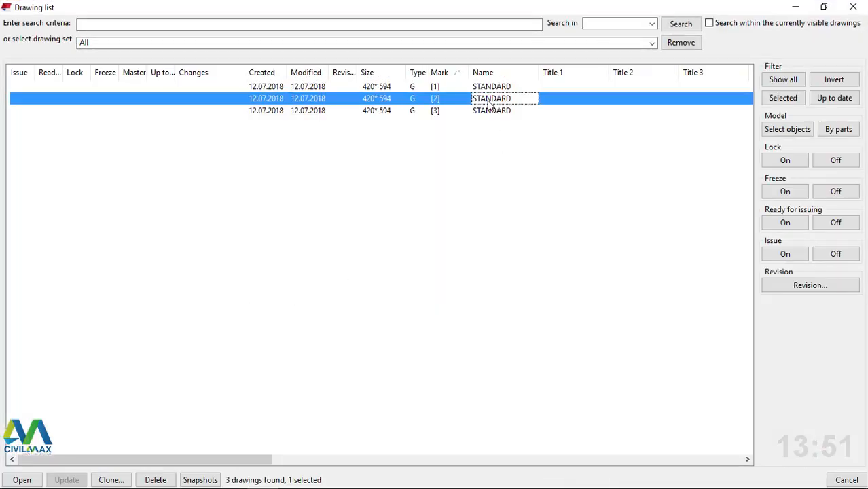
double_click(488, 103)
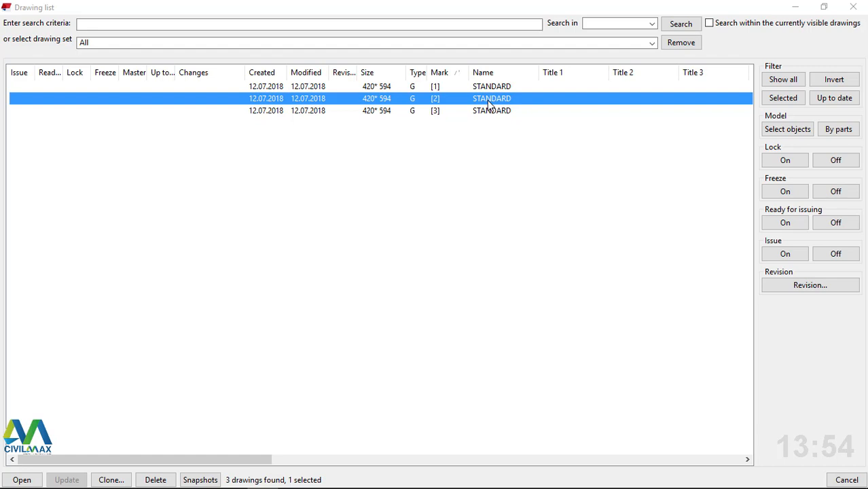
click(796, 7)
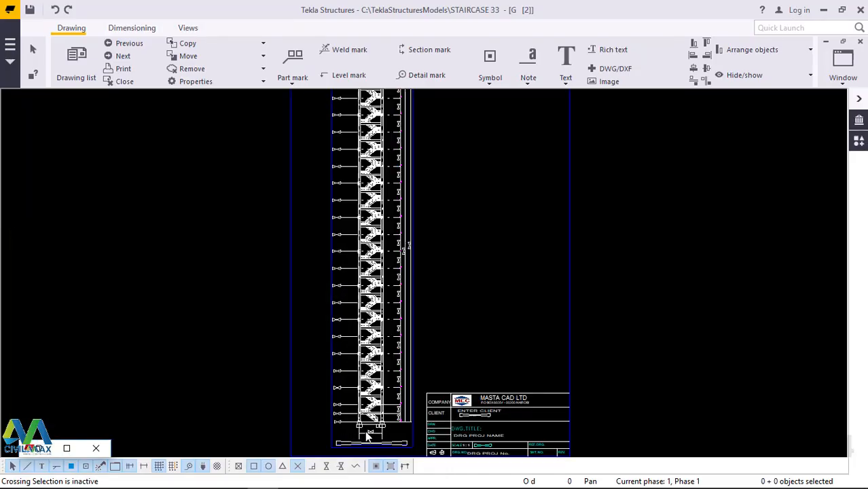
Step: Add a vertical dimension between the +12000 and +9000 levels, placing it outside the existing level dimensions, and end the command
scroll(370, 431, up, 2)
scroll(436, 236, up, 6)
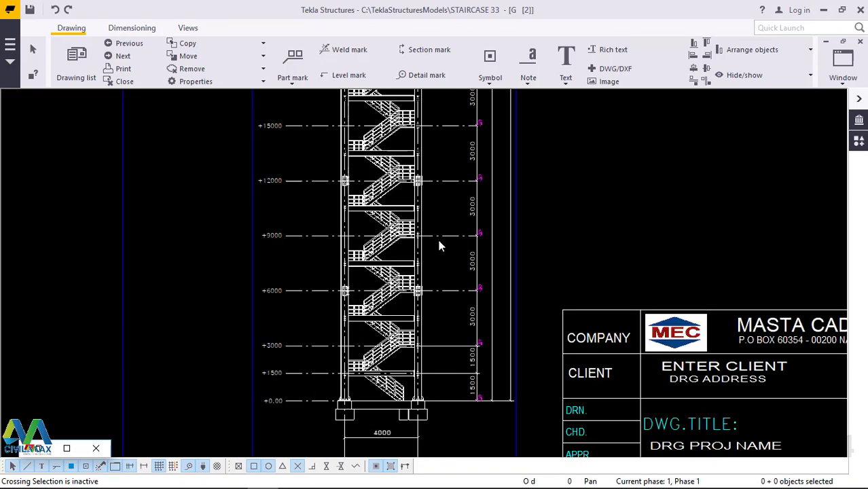
scroll(441, 203, down, 5)
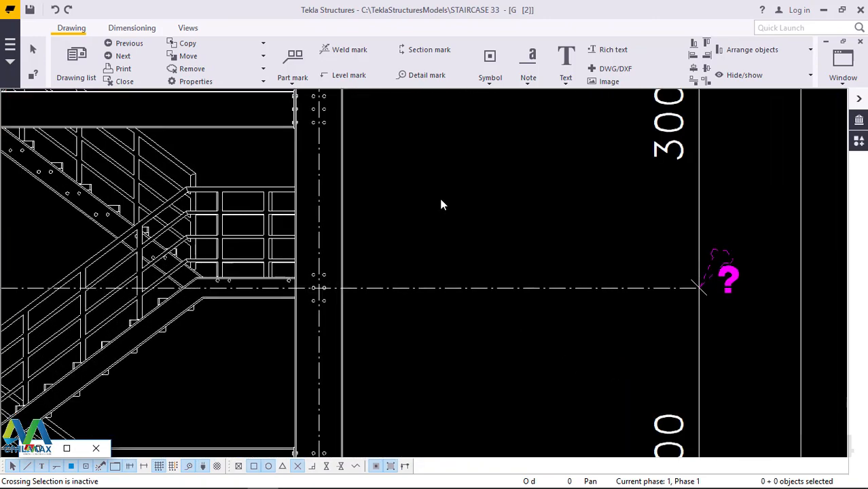
scroll(457, 241, down, 3)
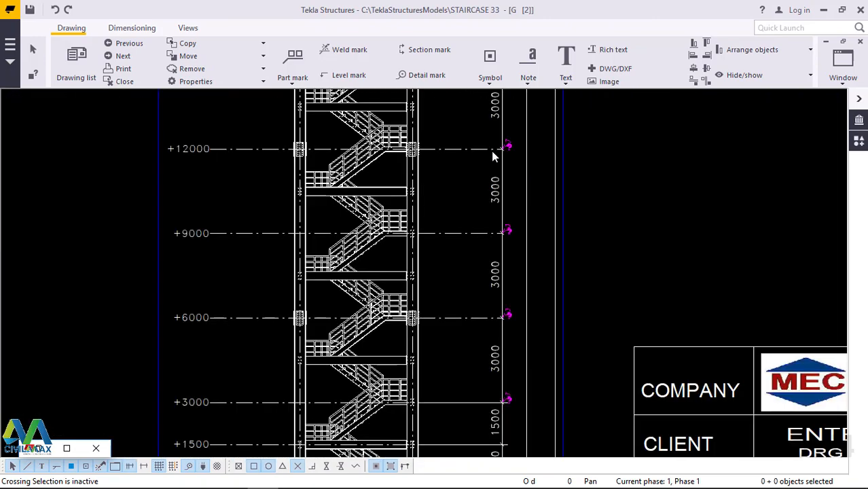
scroll(494, 171, up, 6)
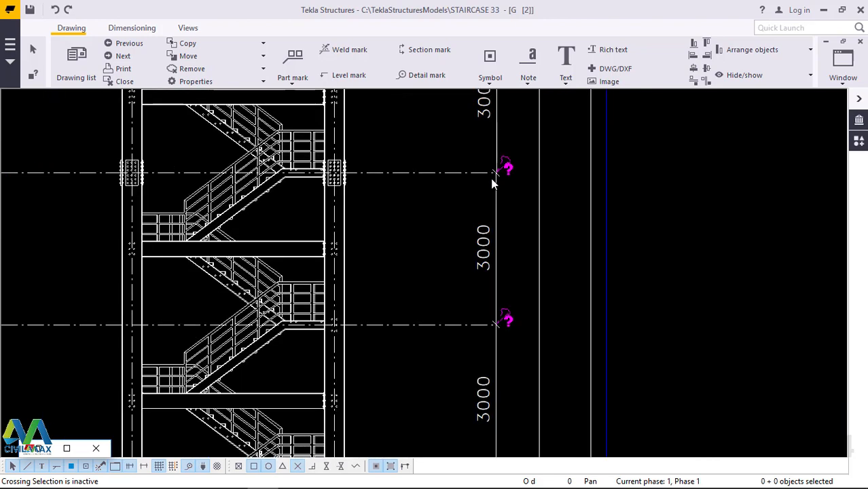
click(120, 29)
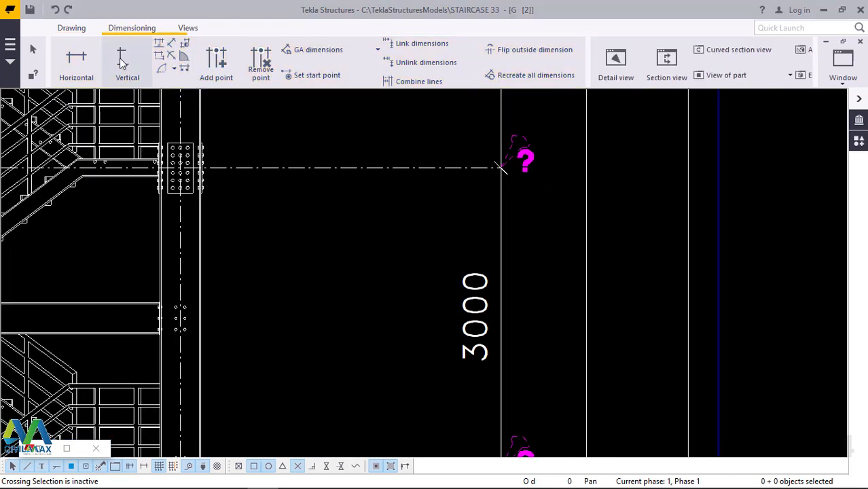
click(126, 63)
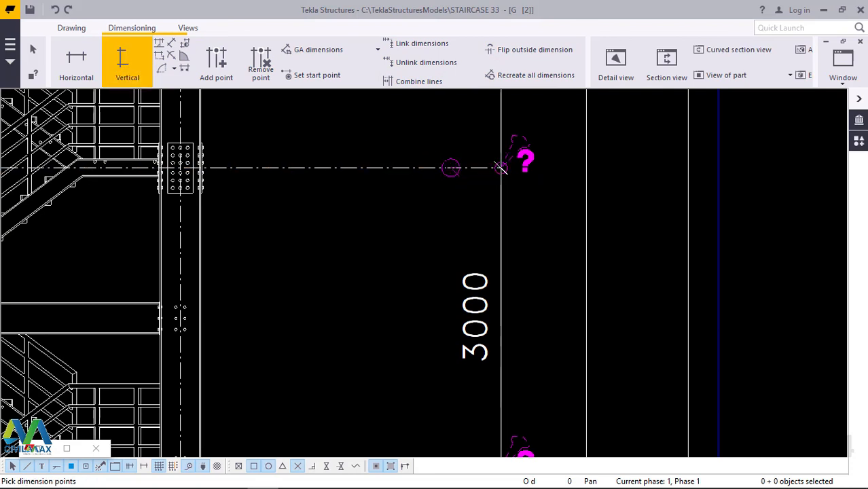
scroll(445, 167, down, 1)
scroll(450, 163, down, 2)
click(471, 165)
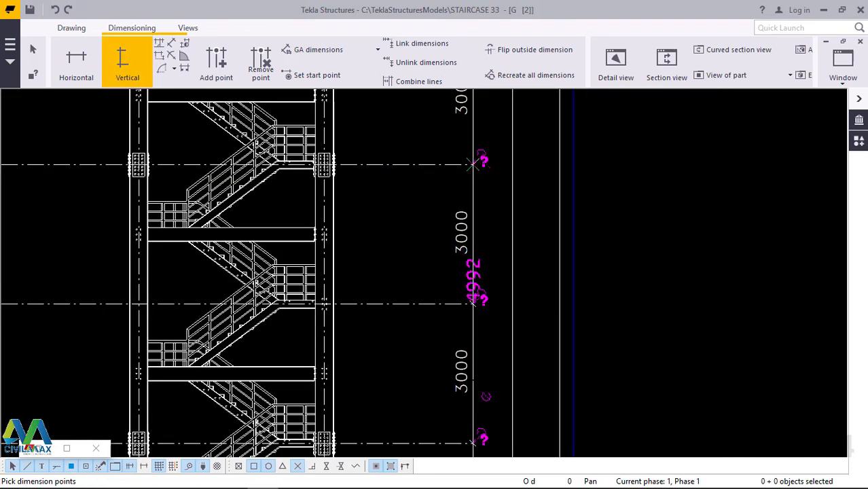
click(473, 304)
middle_click(474, 305)
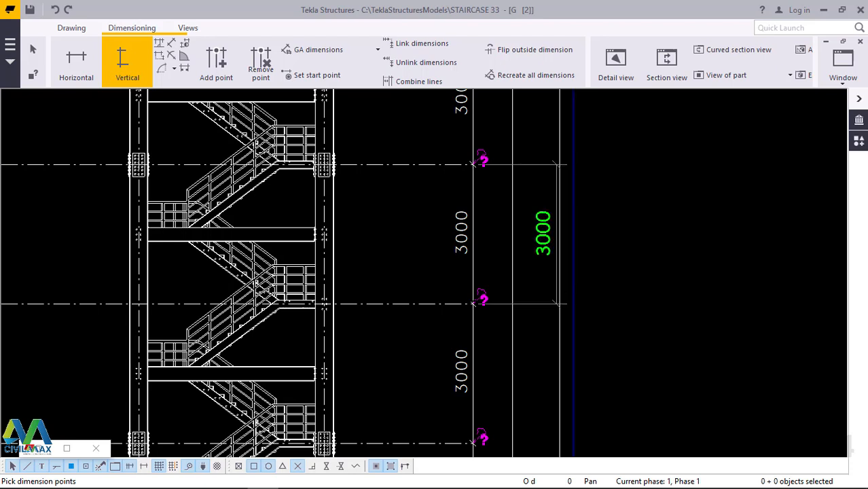
right_click(607, 197)
click(635, 201)
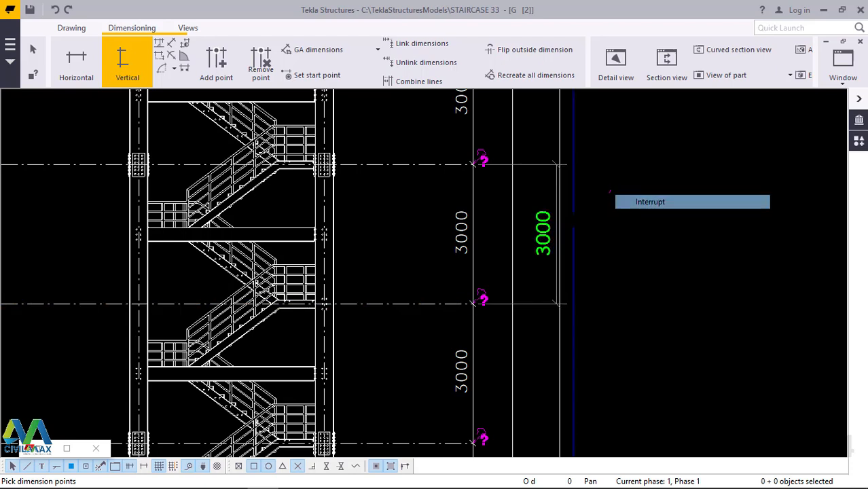
Step: Move the added vertical dimension inward, between the staircase tower and the existing level dimension line
click(550, 234)
drag(548, 226, 485, 205)
drag(414, 207, 391, 212)
right_click(424, 190)
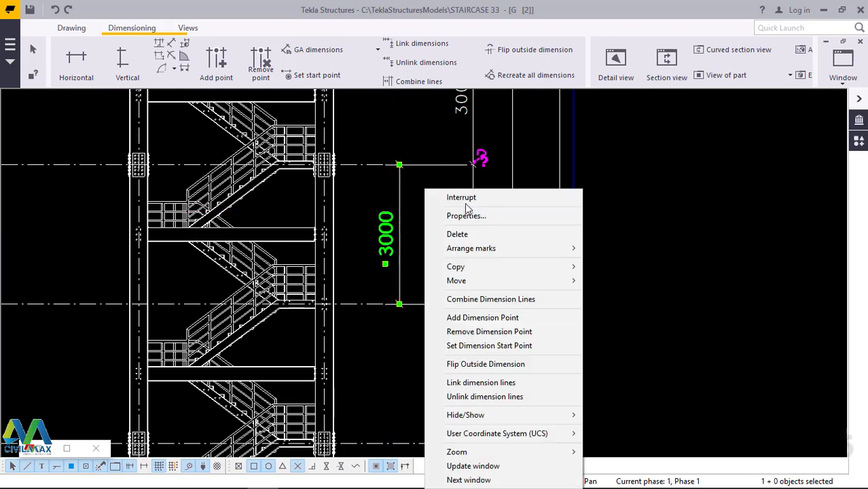
click(443, 196)
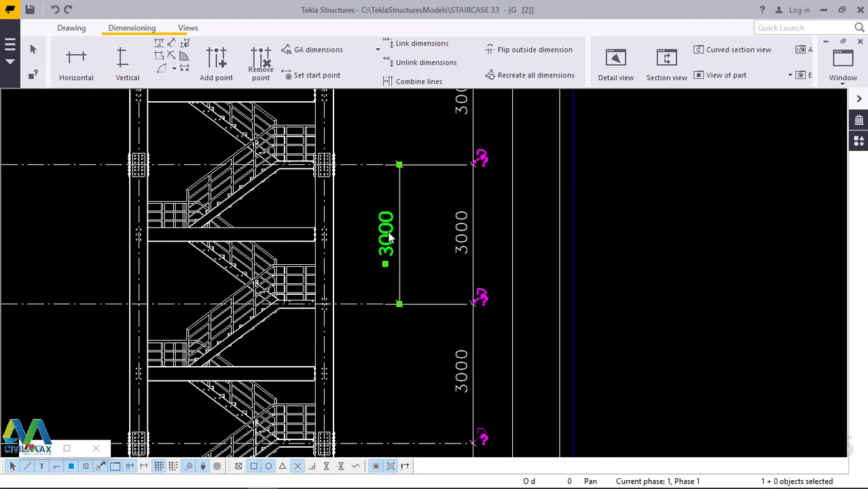
Step: Examine the appearance properties of the added dimension, including text color, height and line color, and close them without changes
double_click(387, 234)
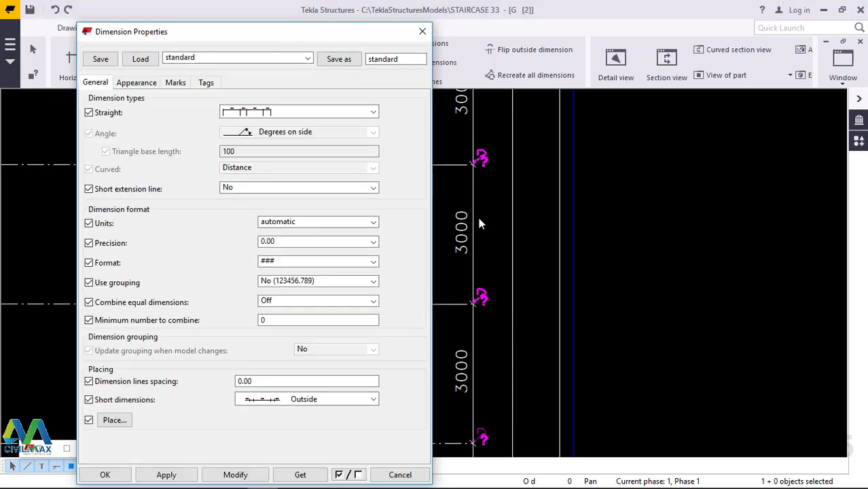
click(156, 82)
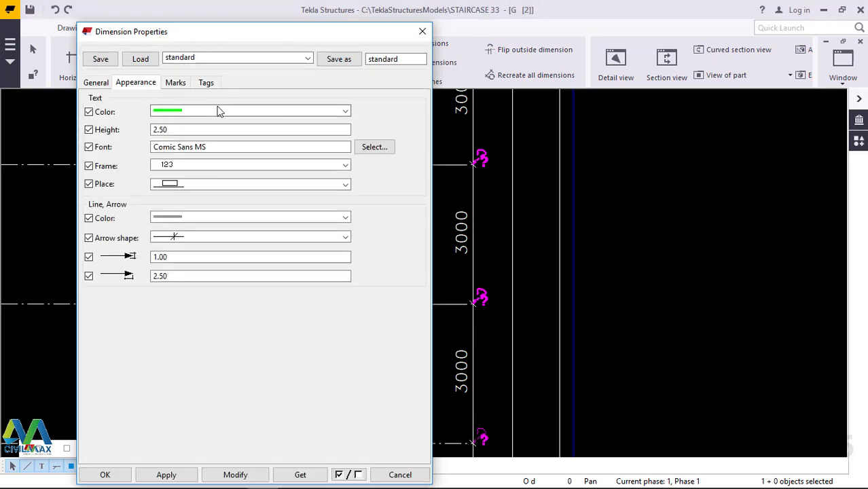
click(213, 110)
click(245, 33)
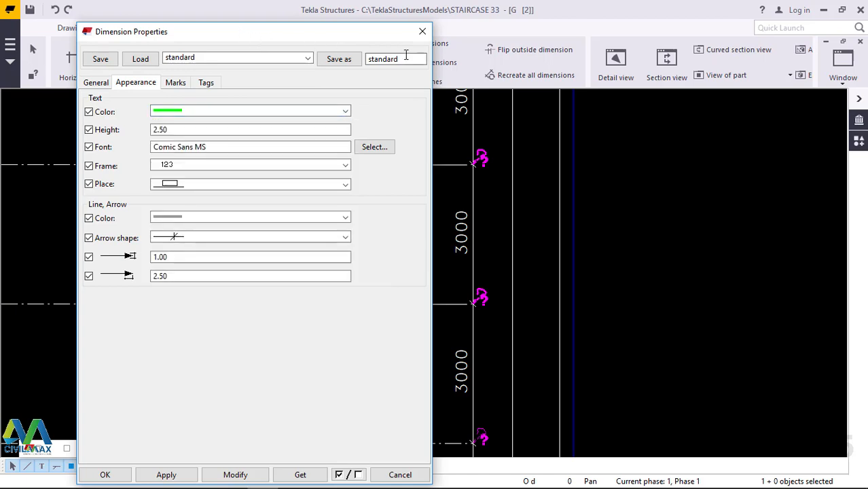
mouse_move(243, 34)
mouse_down()
mouse_move(566, 53)
mouse_move(635, 44)
mouse_up()
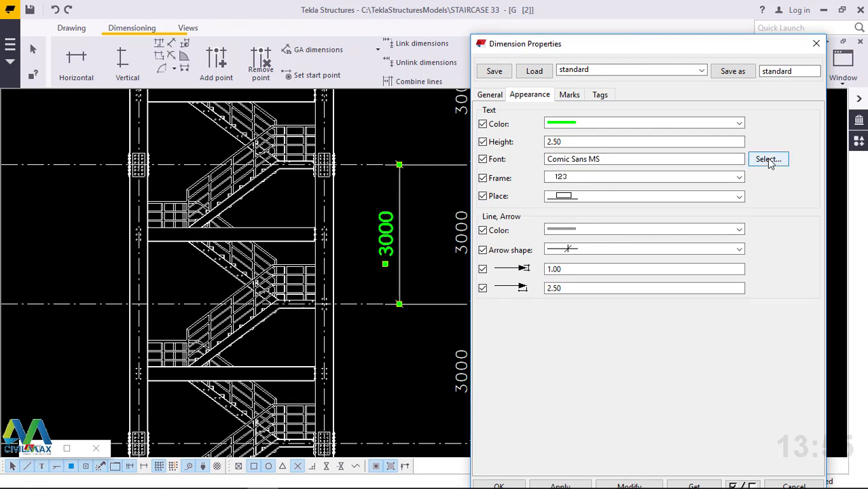
click(618, 230)
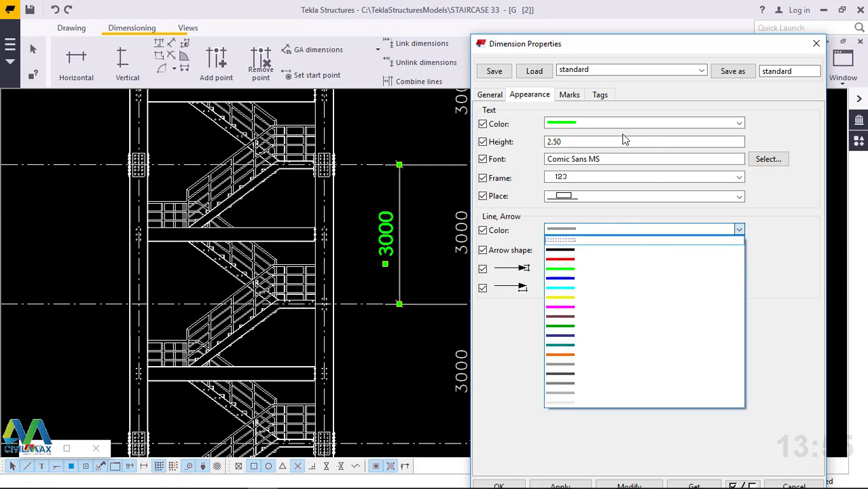
click(563, 144)
drag(563, 143, 537, 144)
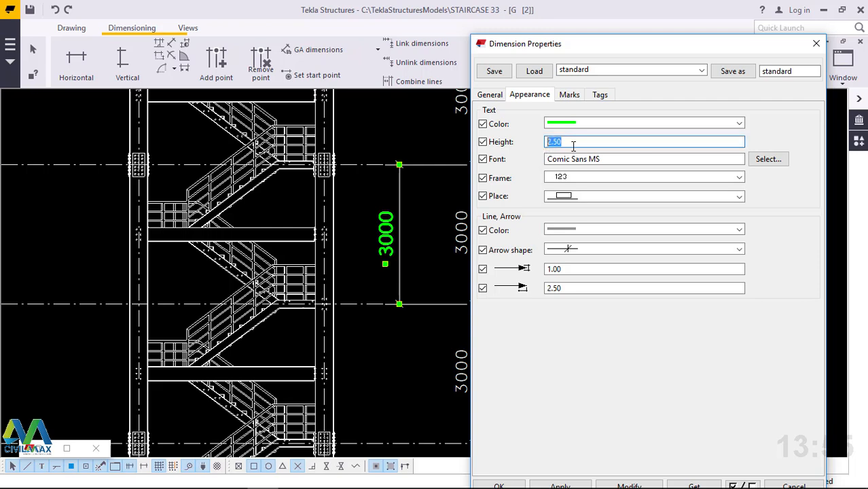
click(816, 43)
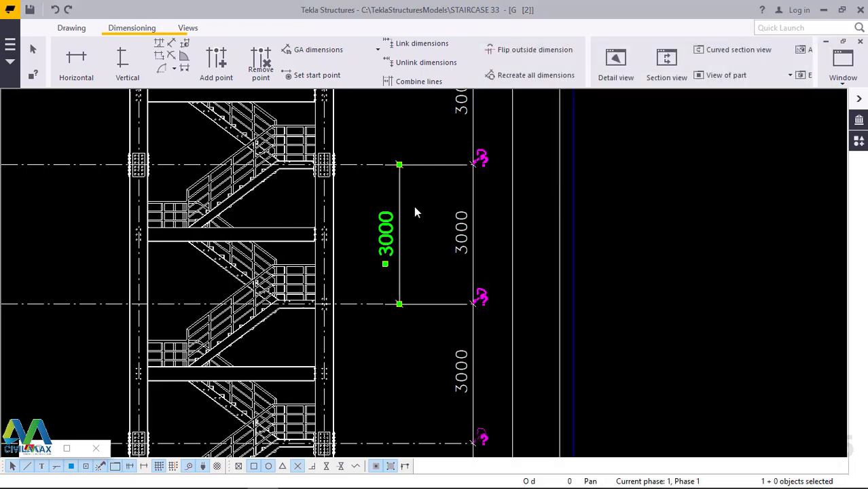
Step: Delete the added vertical dimension beside the staircase tower
right_click(400, 210)
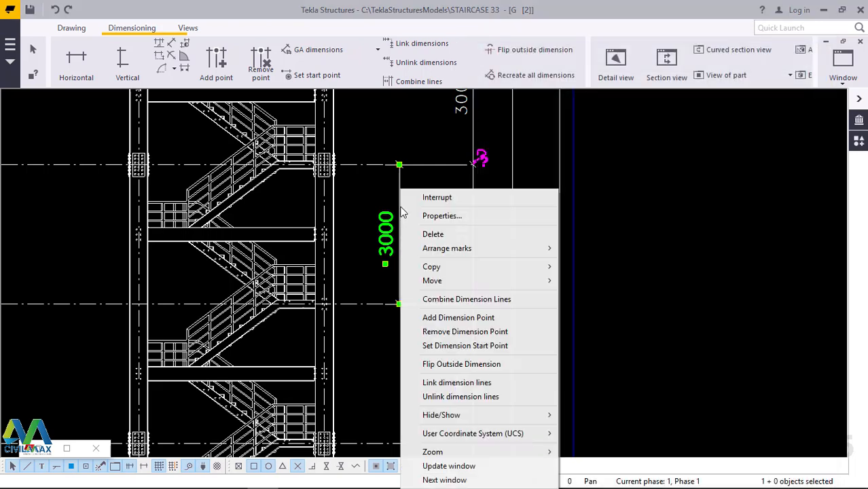
click(436, 234)
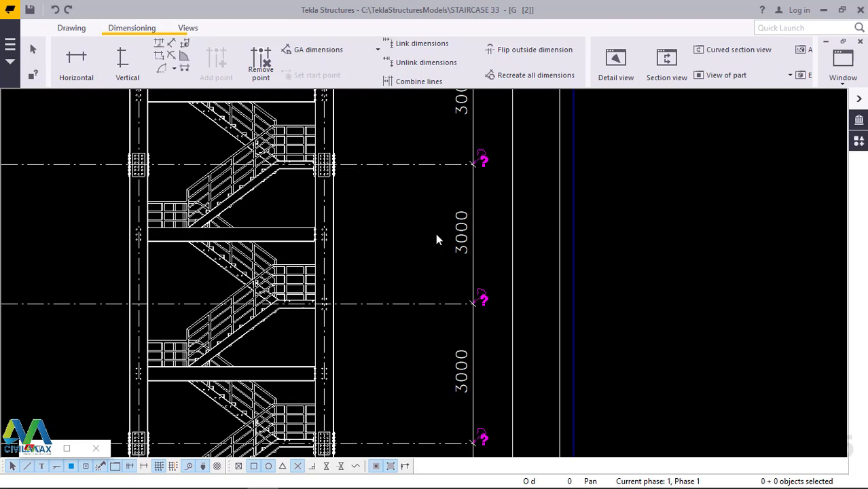
scroll(423, 299, down, 2)
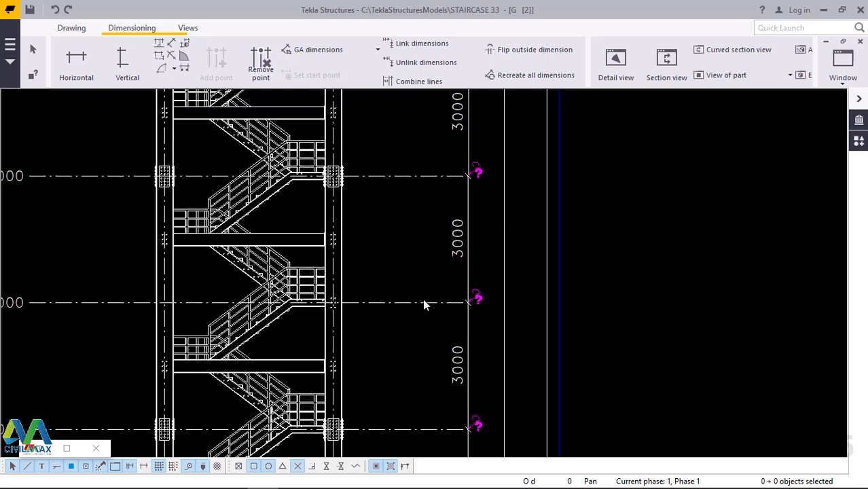
scroll(416, 304, down, 2)
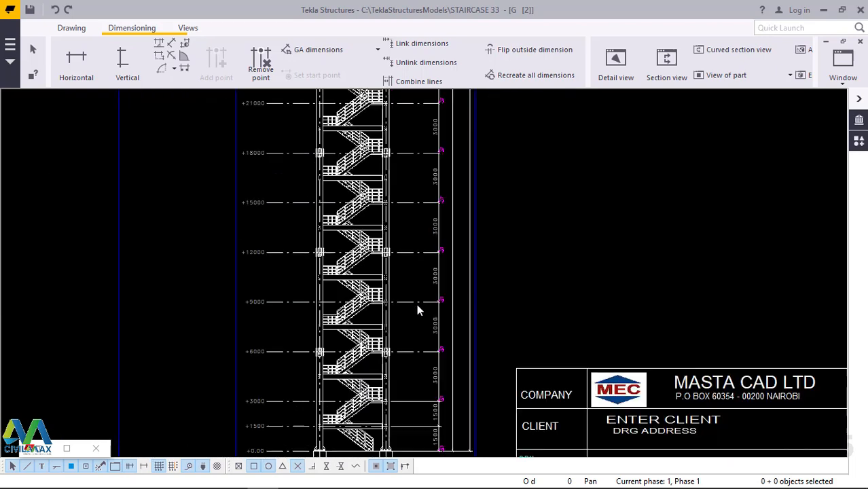
scroll(422, 333, down, 2)
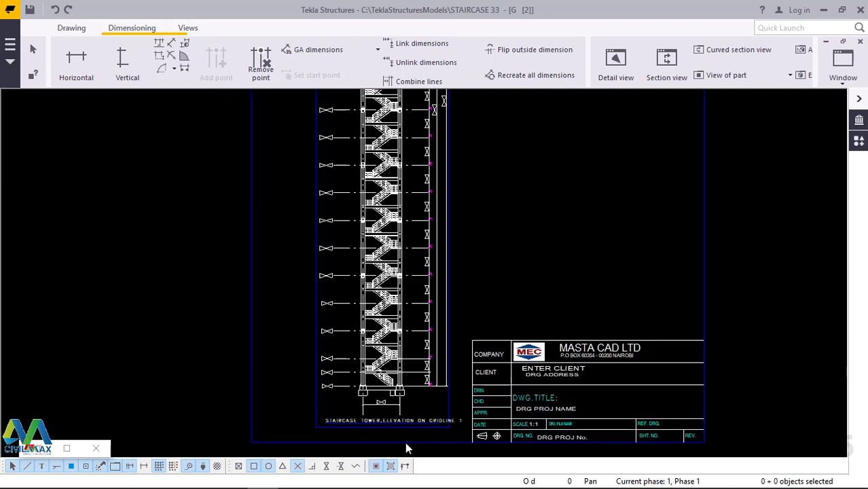
Step: Inspect the base of the staircase tower elevation and locate the Print drawing command without running it
scroll(415, 431, up, 3)
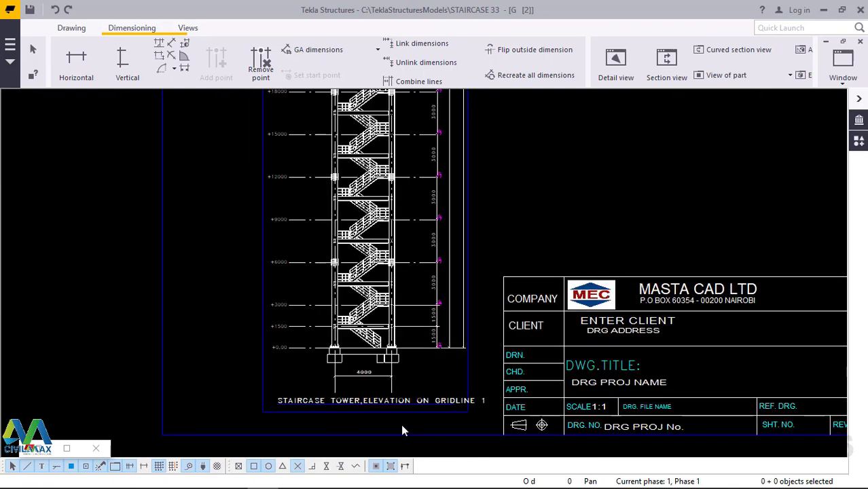
scroll(397, 428, up, 3)
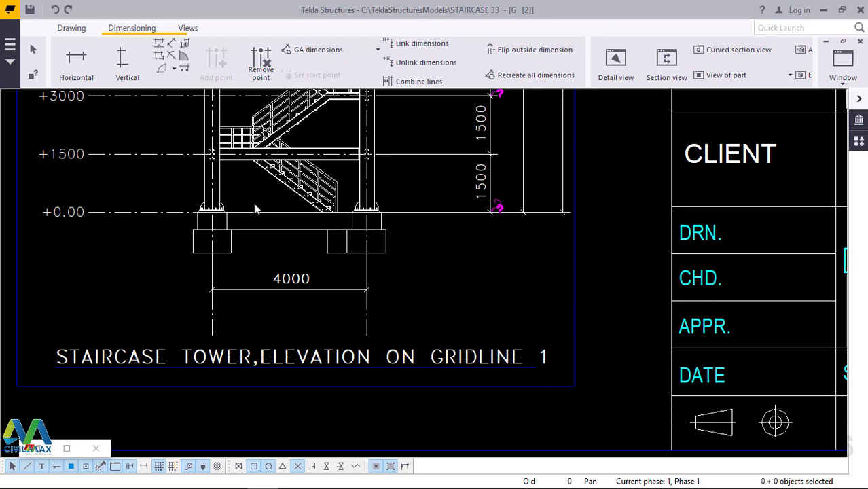
click(10, 47)
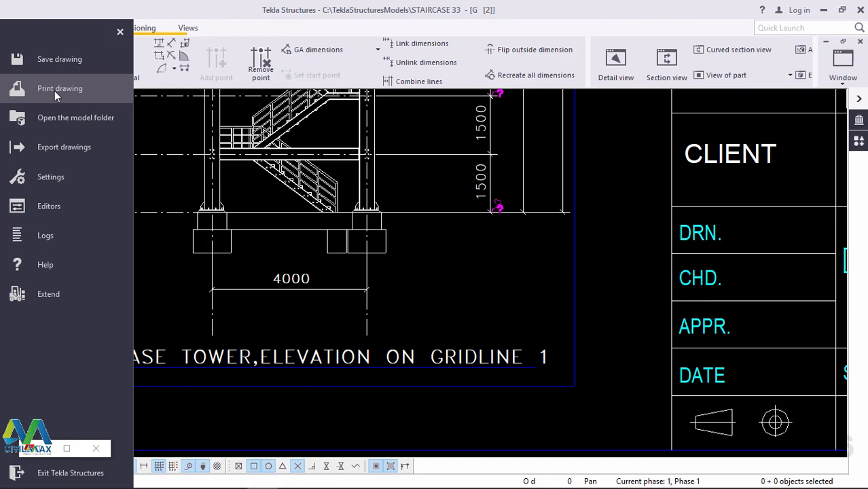
click(449, 138)
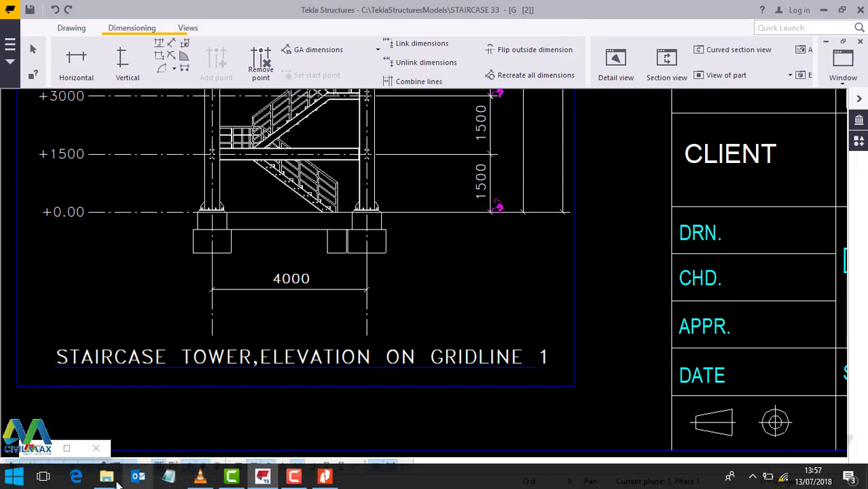
Step: Switch to File Explorer, view the printed PDFs in the Plotfiles folder of the STAIRCASE 33 model, and minimize the window
mouse_move(113, 480)
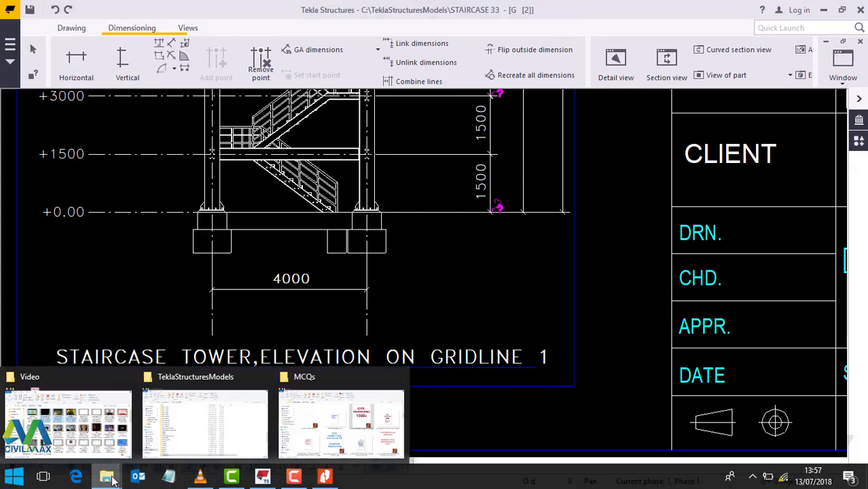
click(231, 424)
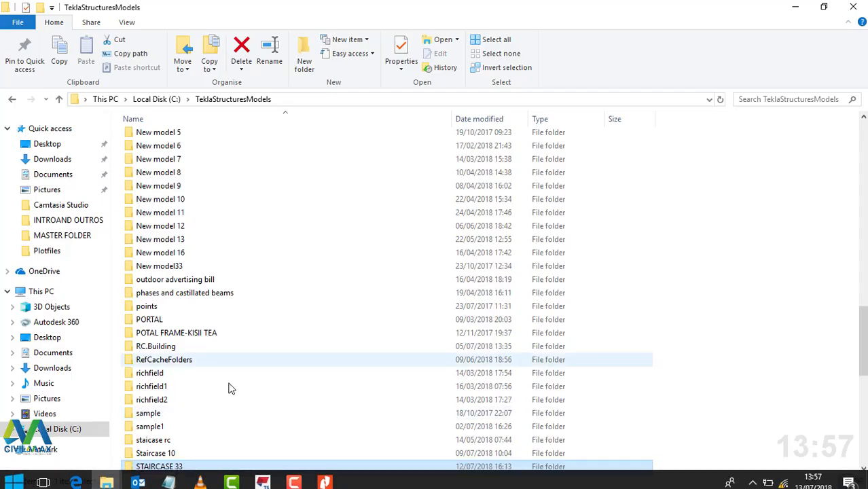
double_click(170, 468)
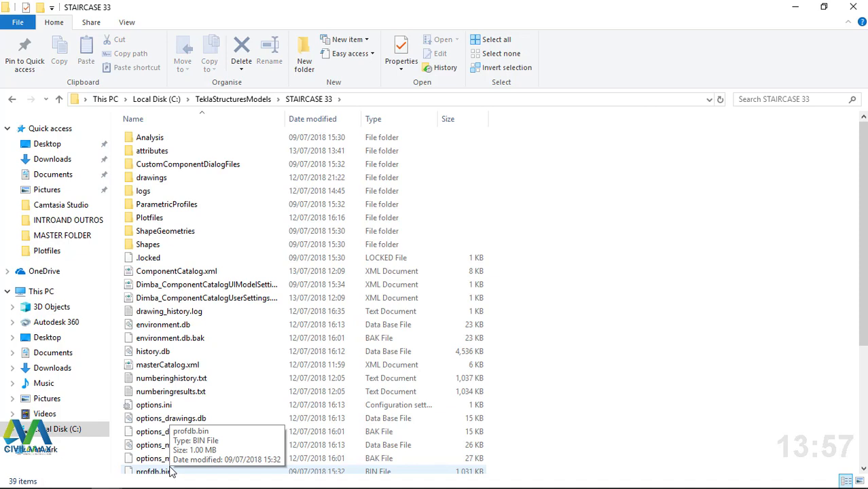
click(157, 220)
double_click(157, 220)
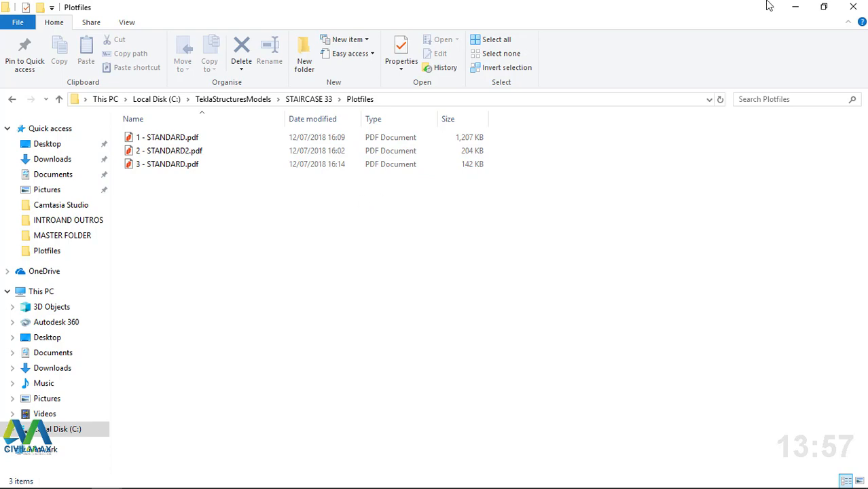
click(795, 7)
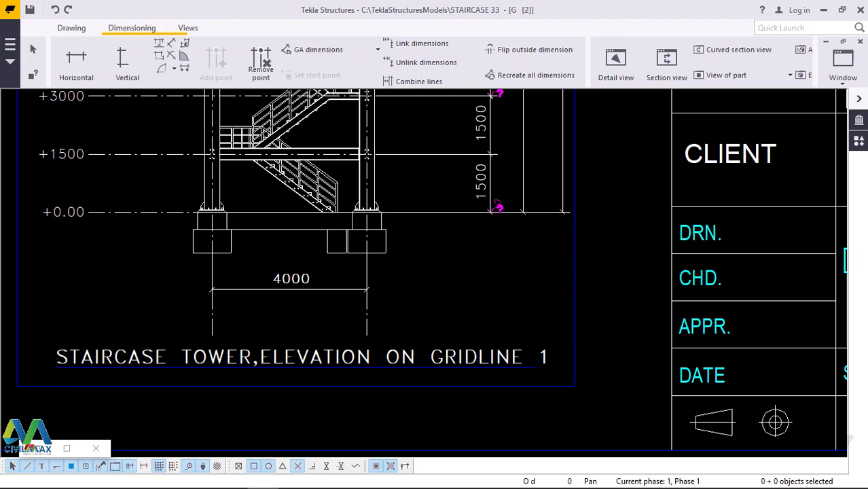
Step: Switch to Nitro Pro, show the 2 - STANDARD2 PDF and magnify the lower part of the tower to 150%
mouse_move(176, 478)
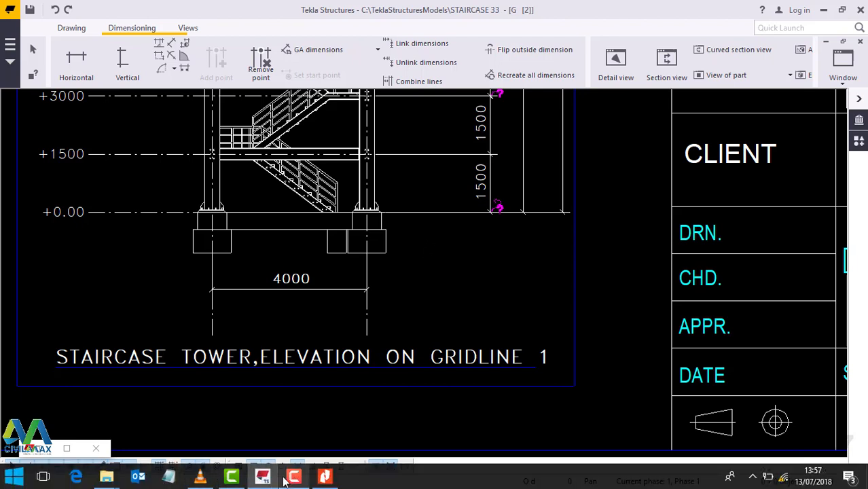
click(324, 477)
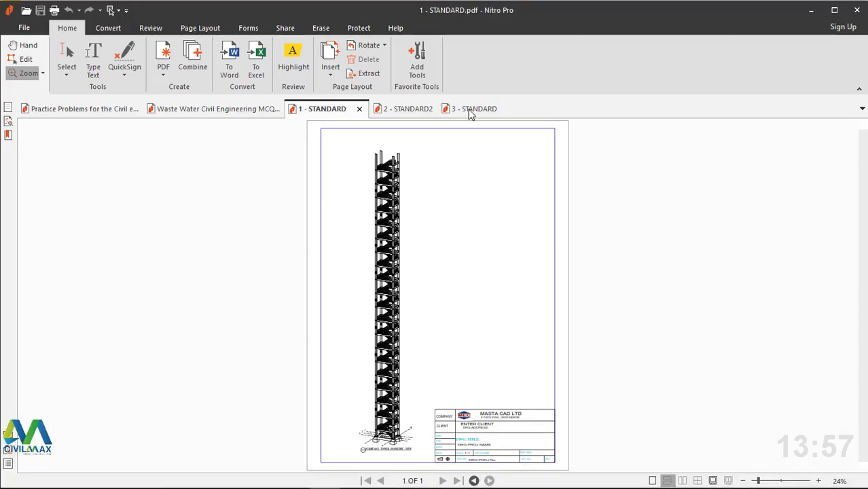
click(401, 112)
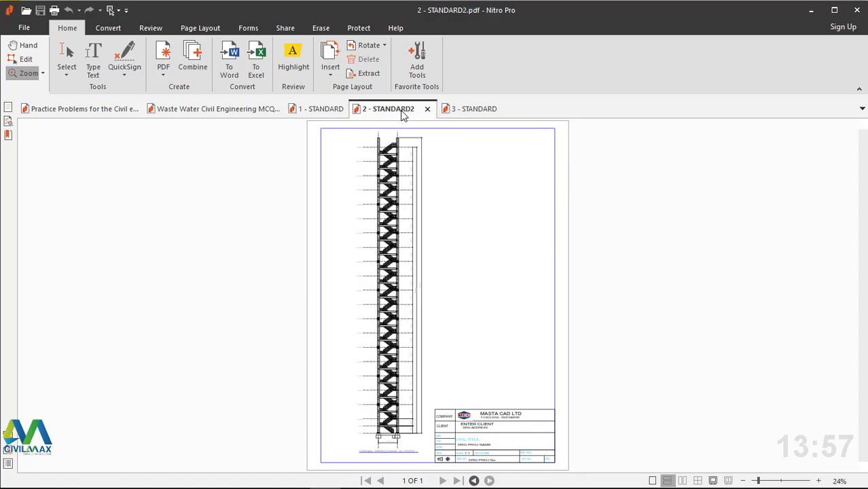
click(398, 438)
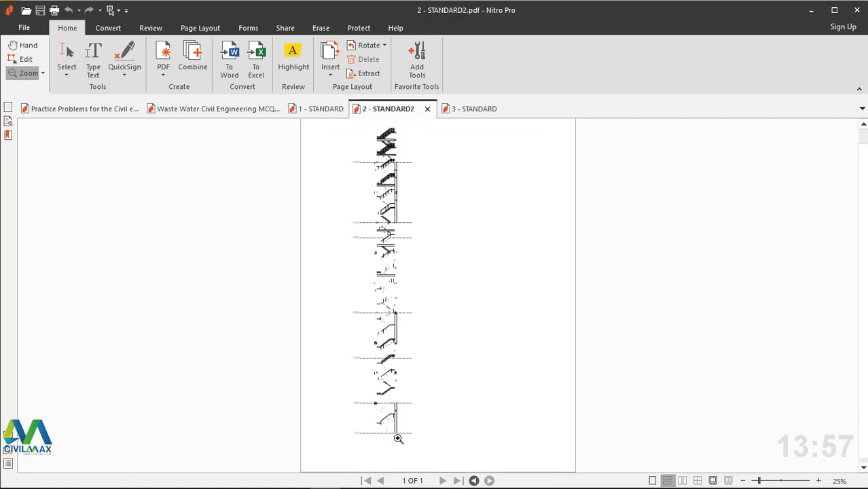
click(384, 456)
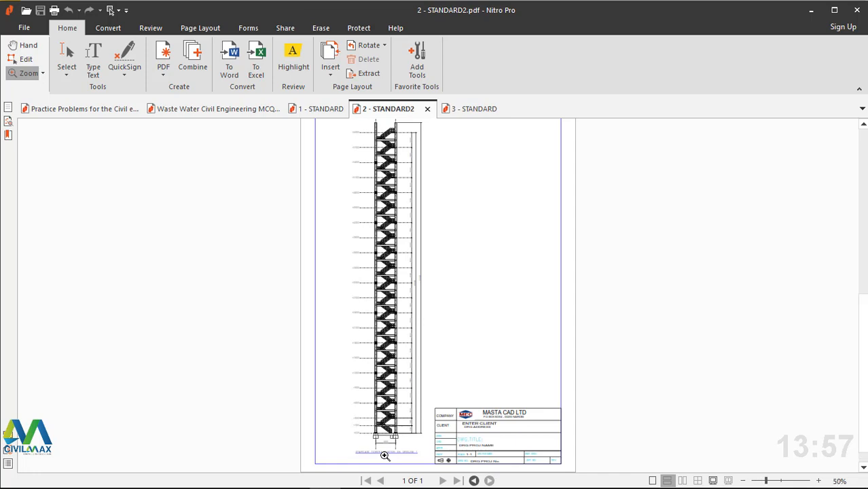
click(384, 456)
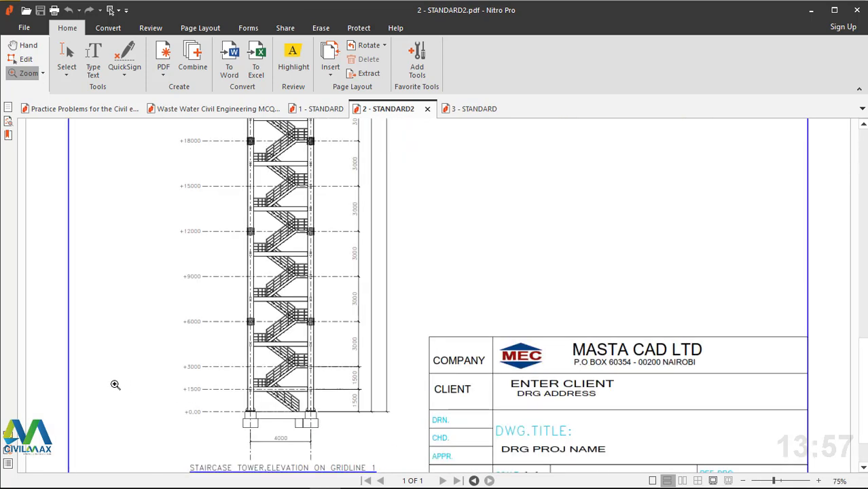
click(115, 385)
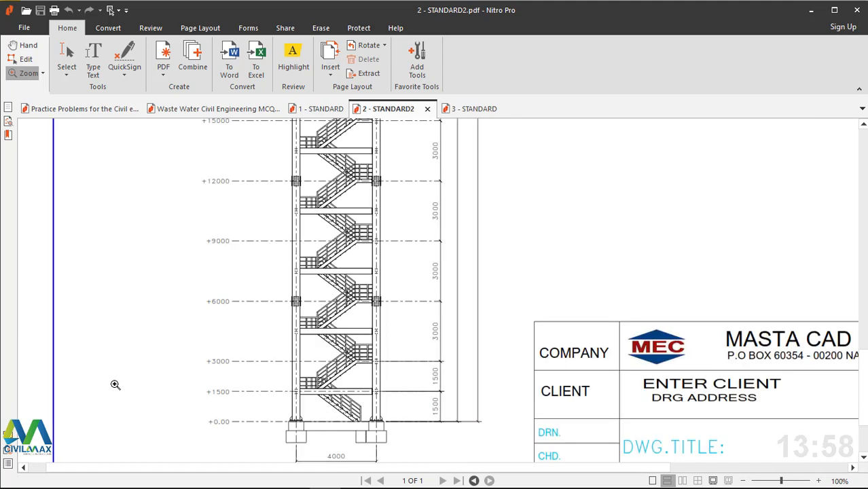
click(115, 385)
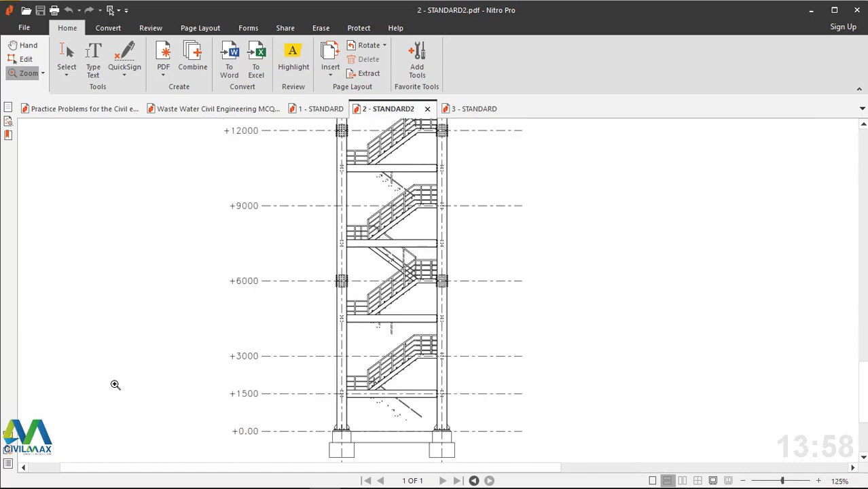
click(115, 384)
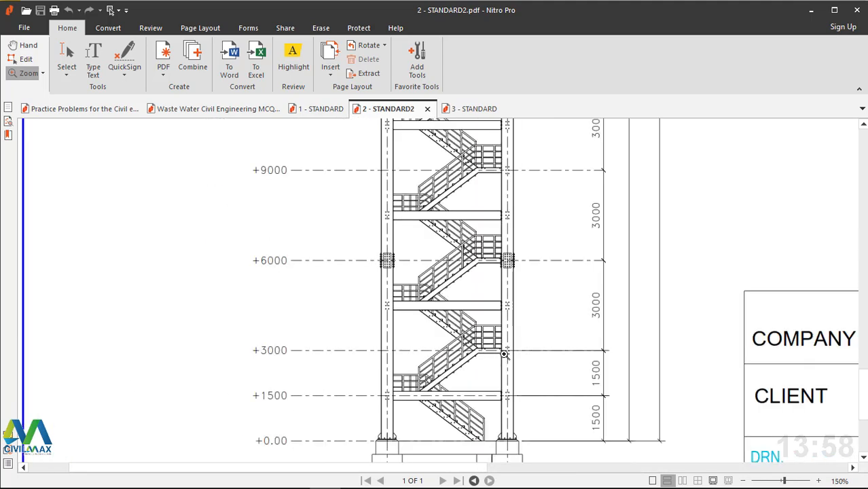
Step: Examine the foundation, the base width dimension and the drawing title below the tower in the PDF
scroll(504, 354, down, 3)
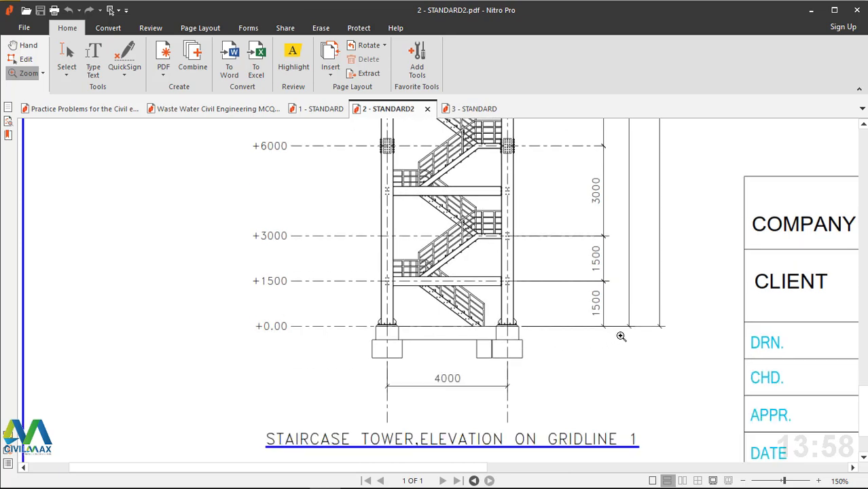
scroll(620, 335, down, 1)
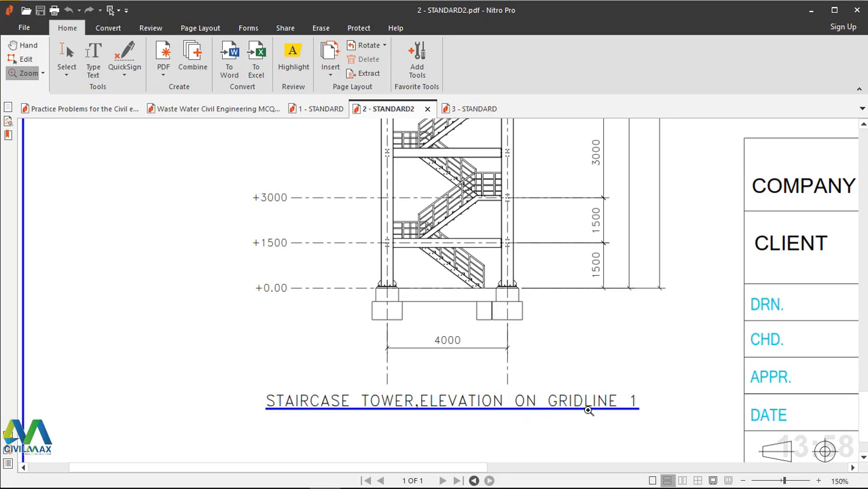
scroll(591, 388, up, 2)
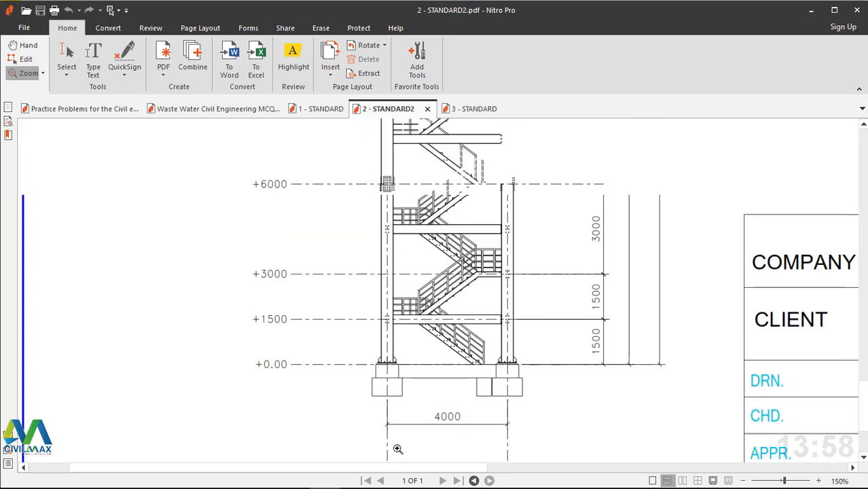
scroll(514, 425, up, 1)
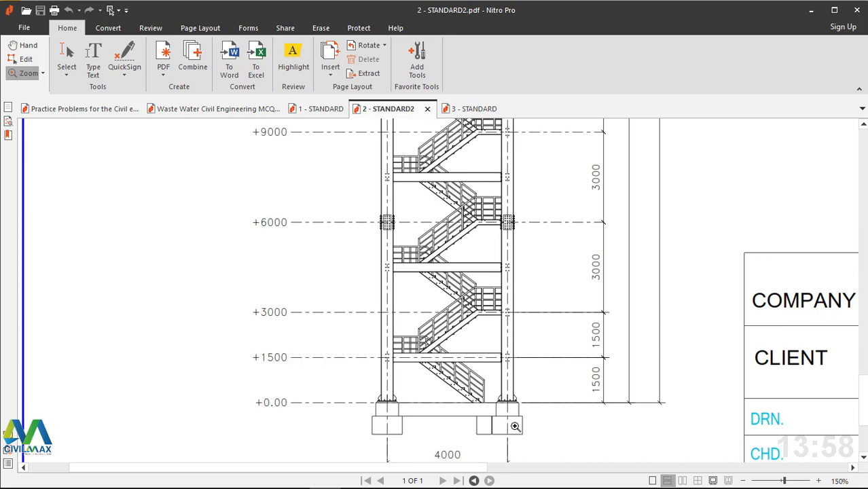
Step: Examine the level marks, storey dimensions and overall height dimensions along the printed elevation up to the top of the tower
scroll(515, 426, up, 5)
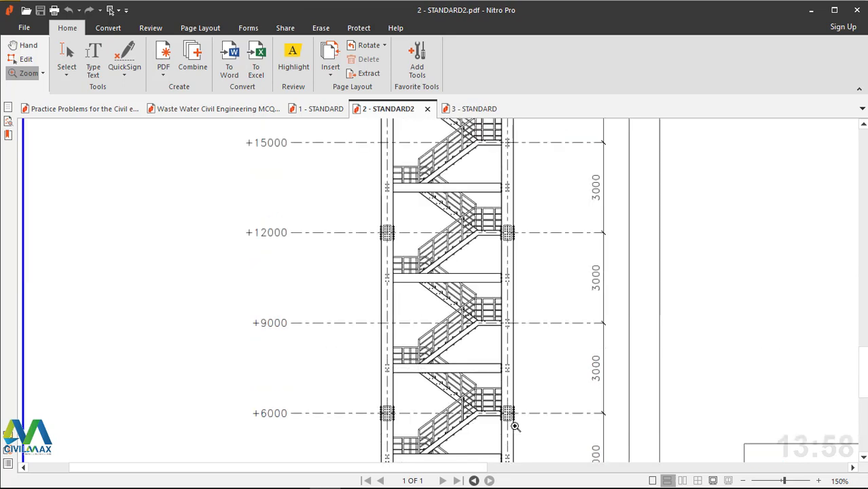
scroll(515, 426, up, 2)
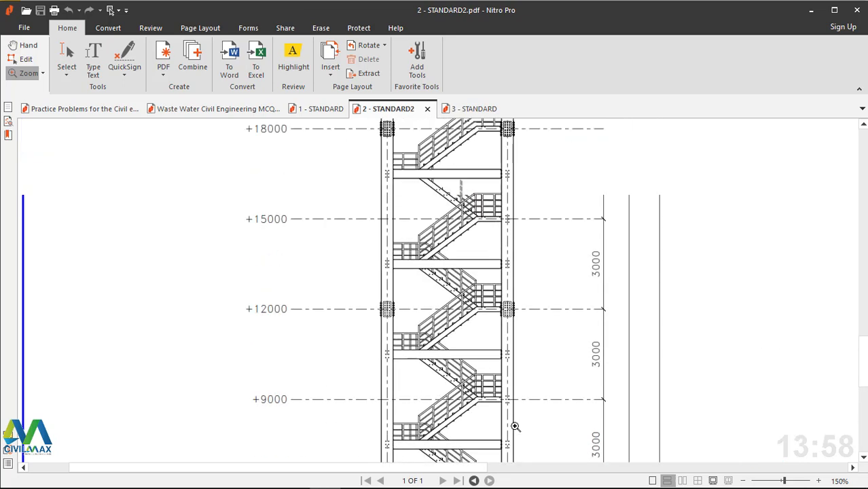
scroll(515, 426, up, 3)
scroll(514, 426, up, 2)
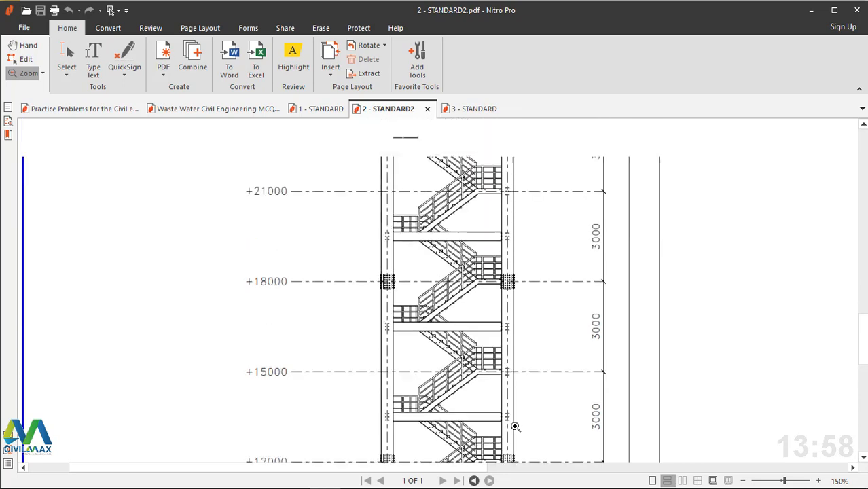
scroll(515, 426, up, 2)
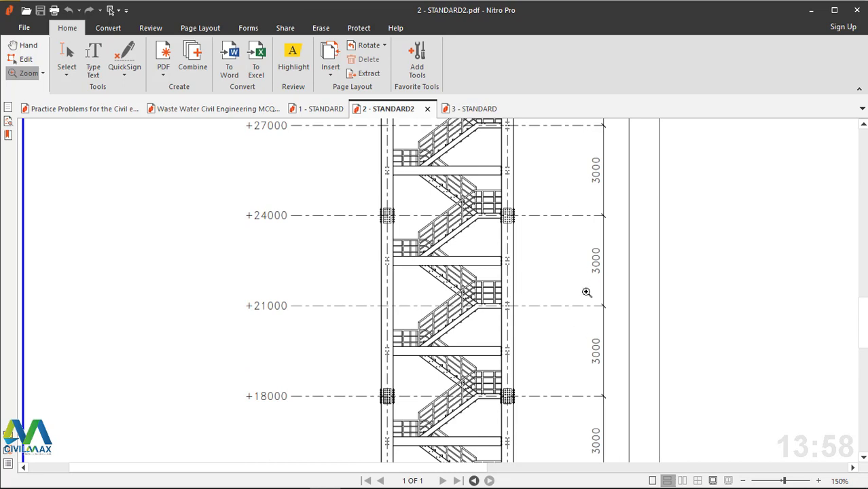
scroll(587, 292, up, 3)
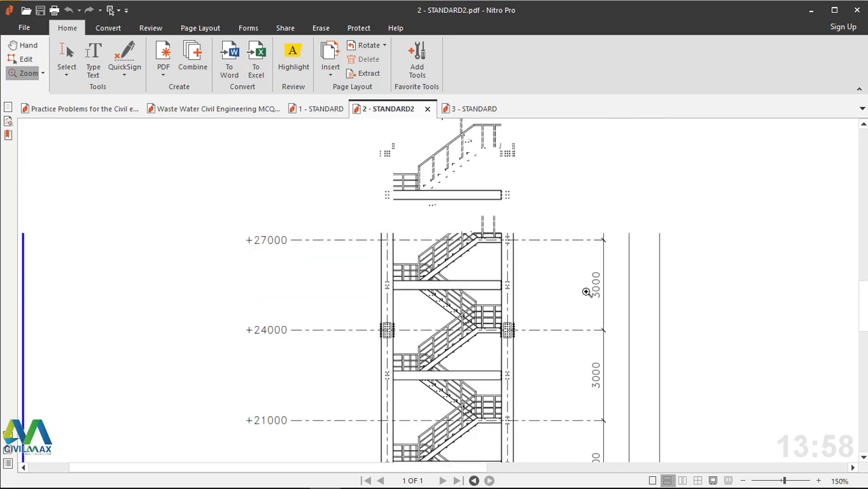
scroll(587, 292, up, 3)
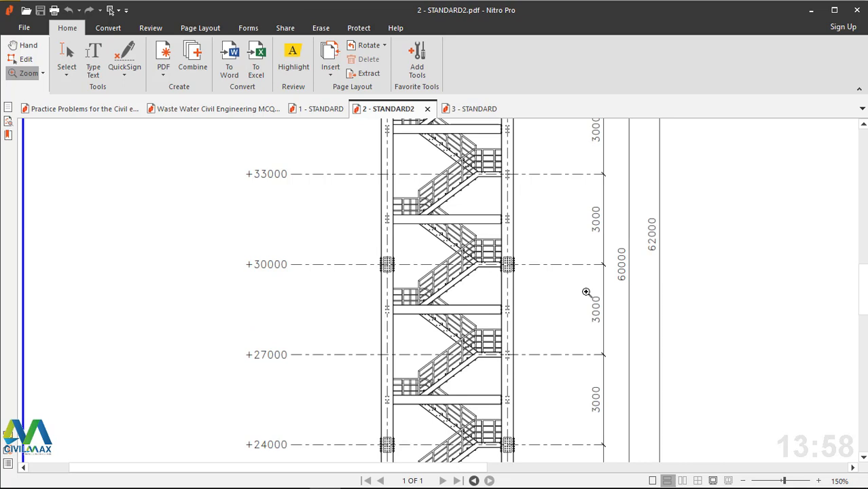
scroll(587, 292, up, 4)
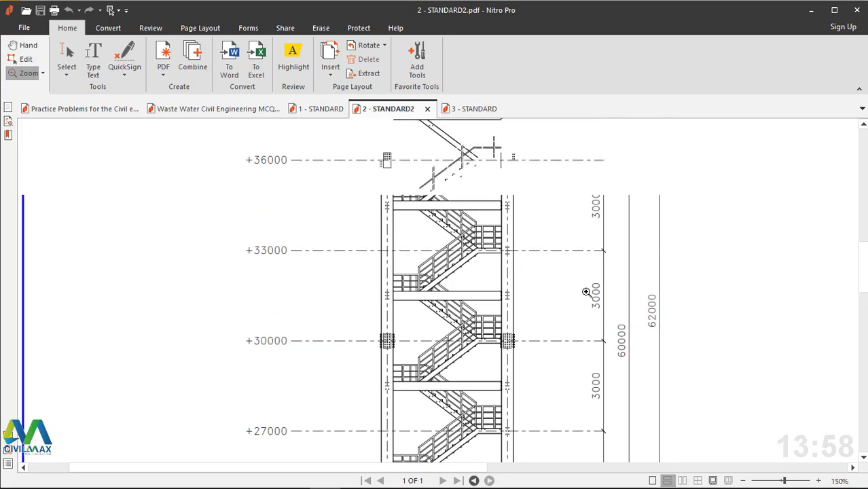
scroll(587, 292, up, 5)
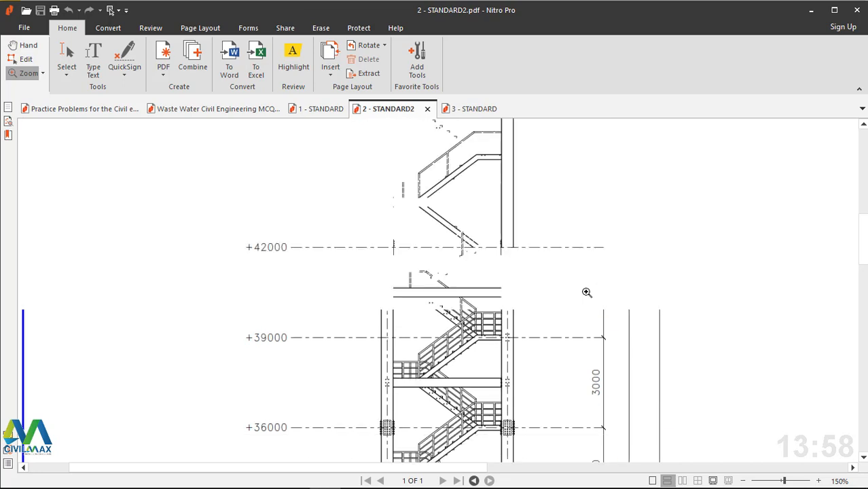
scroll(587, 292, down, 8)
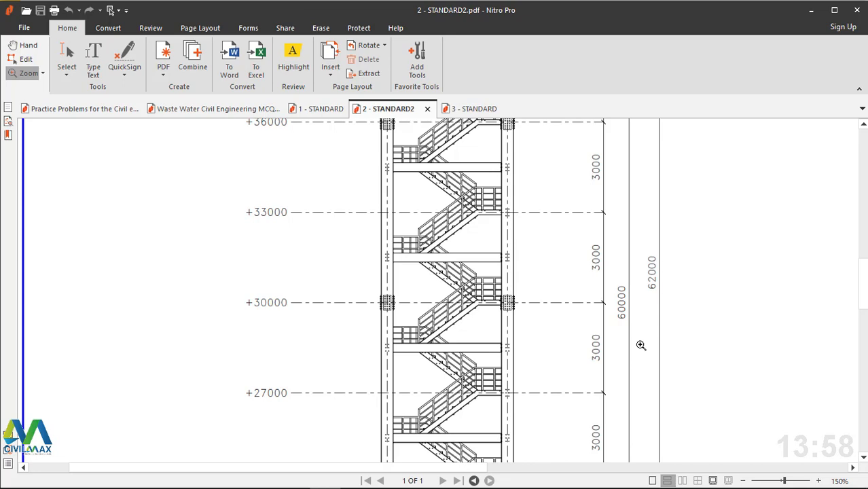
scroll(640, 345, up, 5)
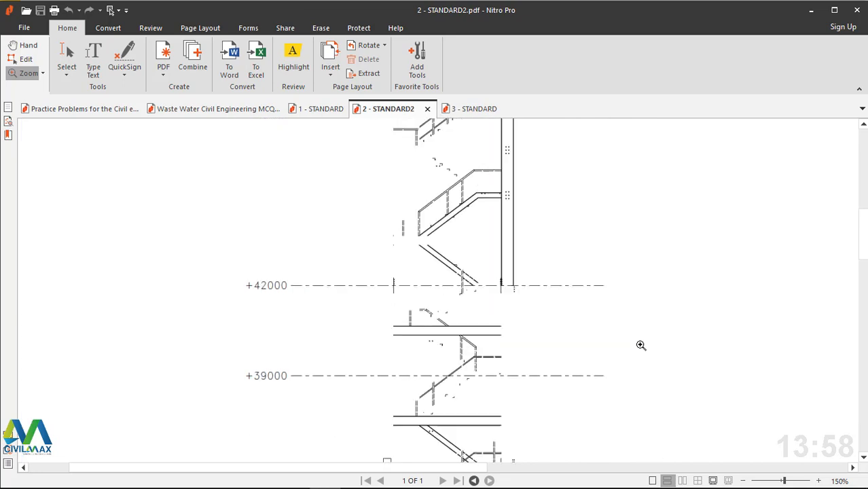
scroll(640, 345, up, 4)
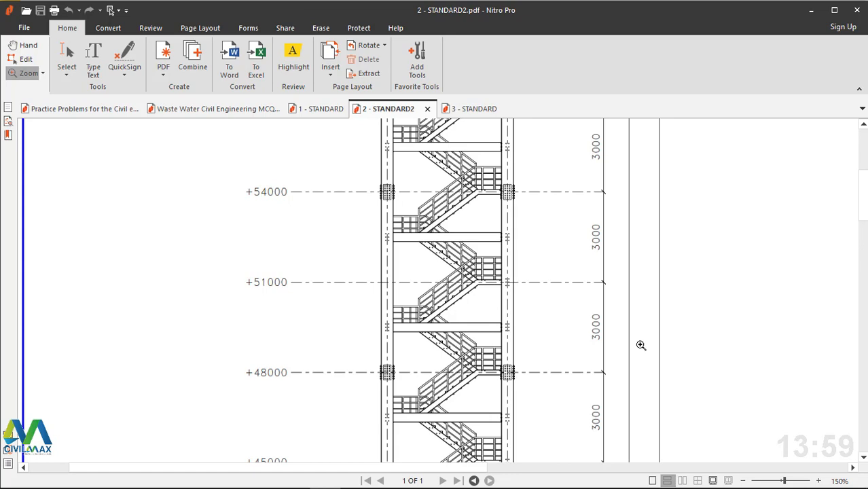
scroll(640, 345, up, 1)
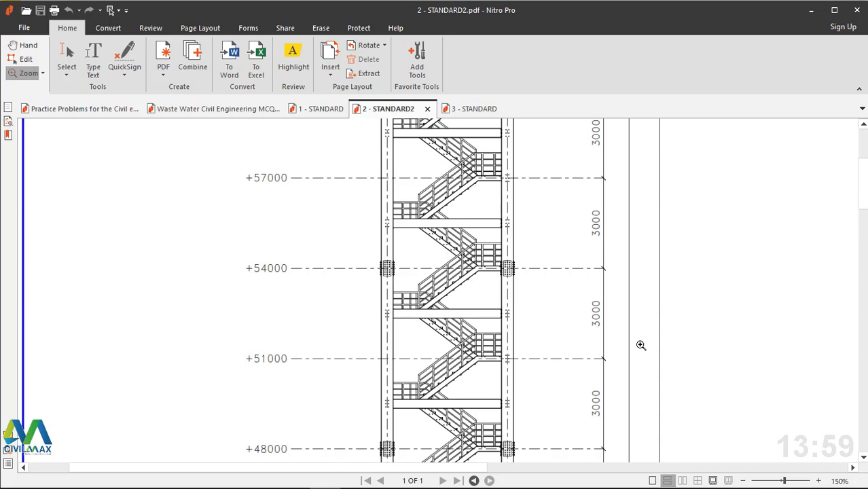
scroll(641, 345, up, 2)
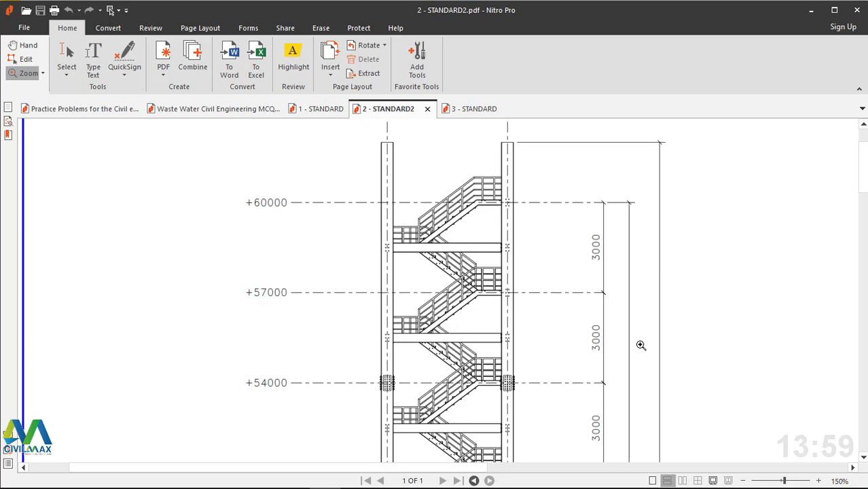
Step: Examine the grid labels, level marks and storey dimensions from the top of the tower downwards in the 2 - STANDARD2 PDF
scroll(640, 345, up, 1)
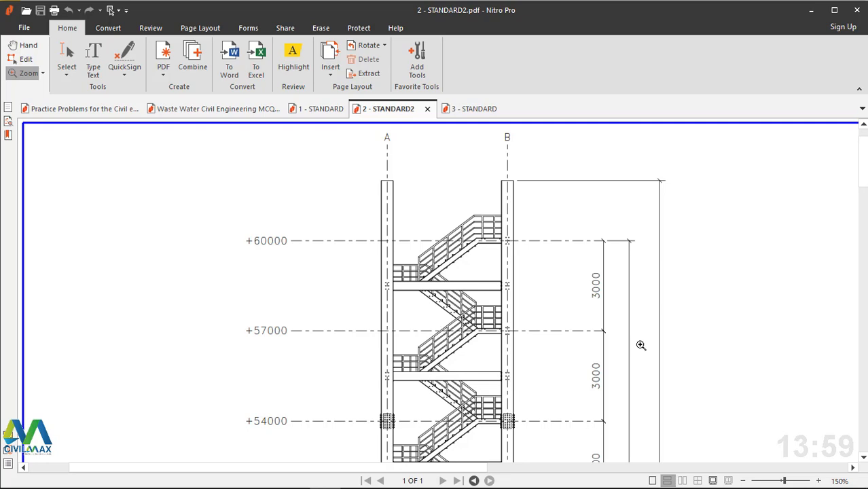
scroll(640, 345, down, 1)
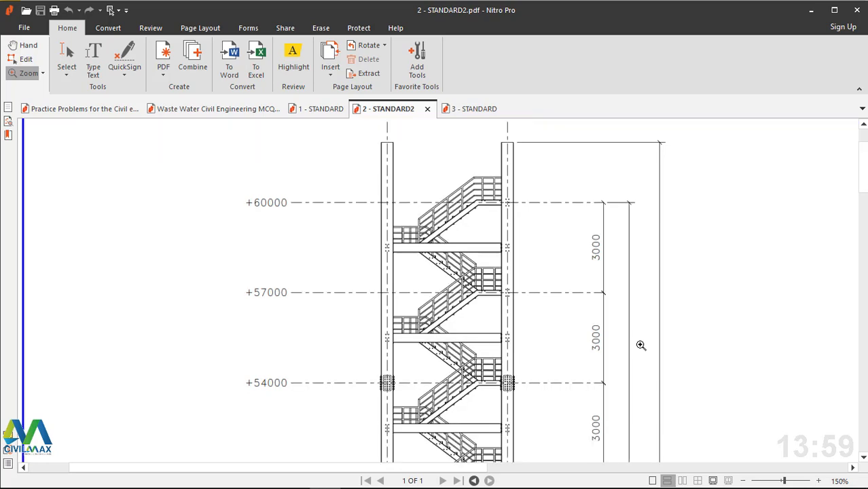
scroll(641, 345, up, 2)
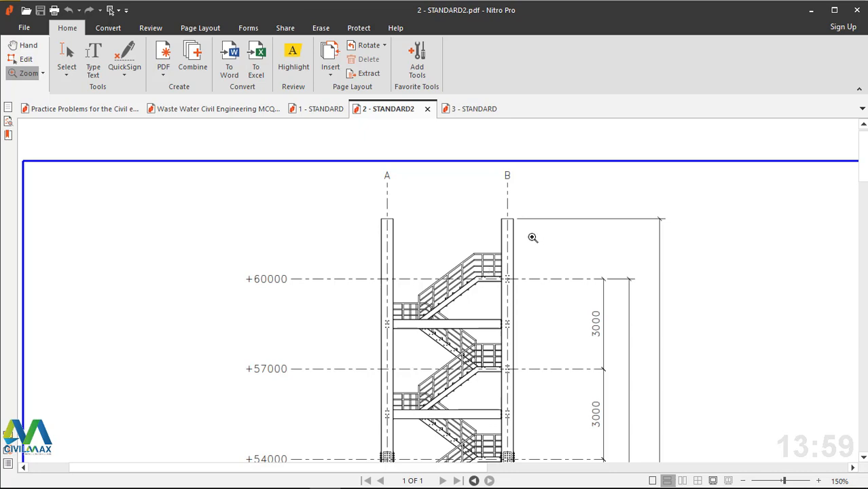
scroll(532, 237, down, 10)
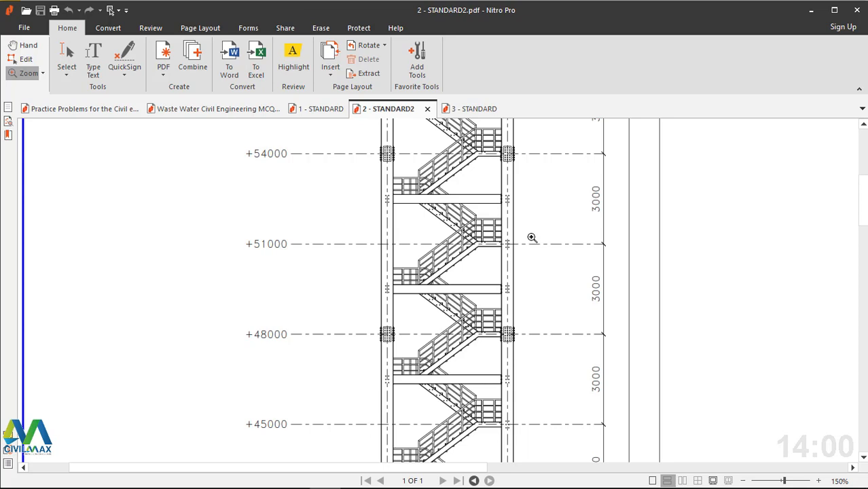
scroll(532, 237, down, 3)
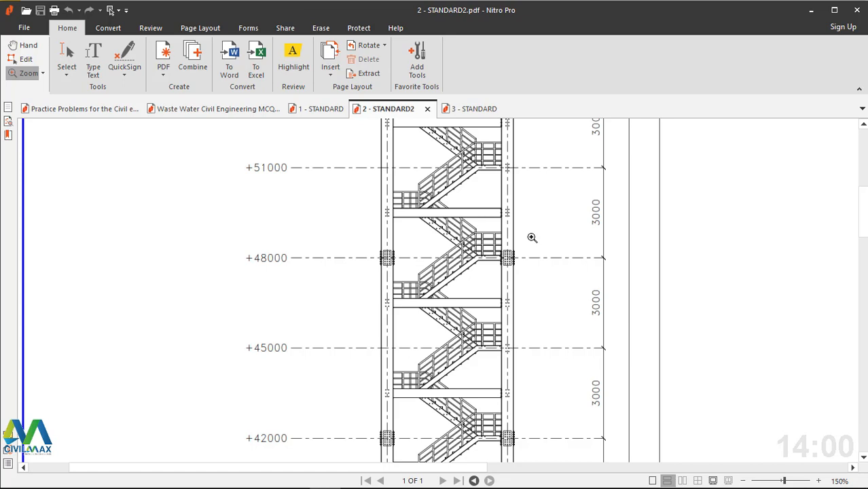
scroll(532, 237, down, 1)
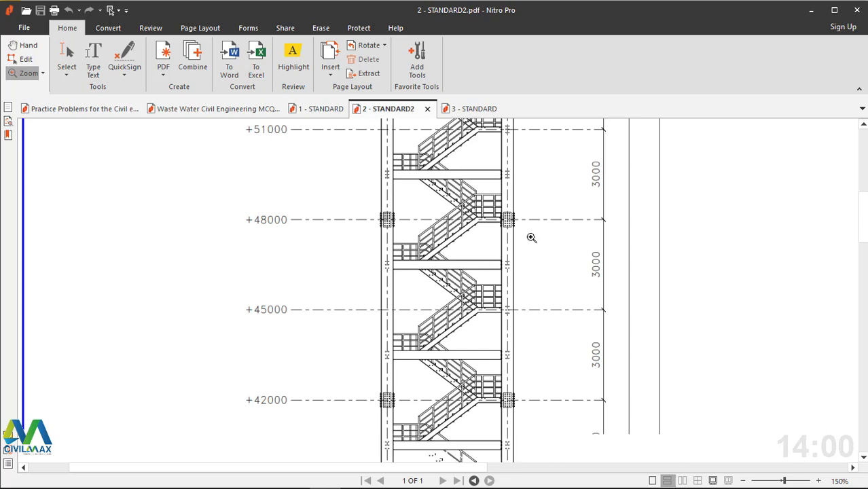
scroll(531, 237, down, 1)
scroll(532, 237, down, 1)
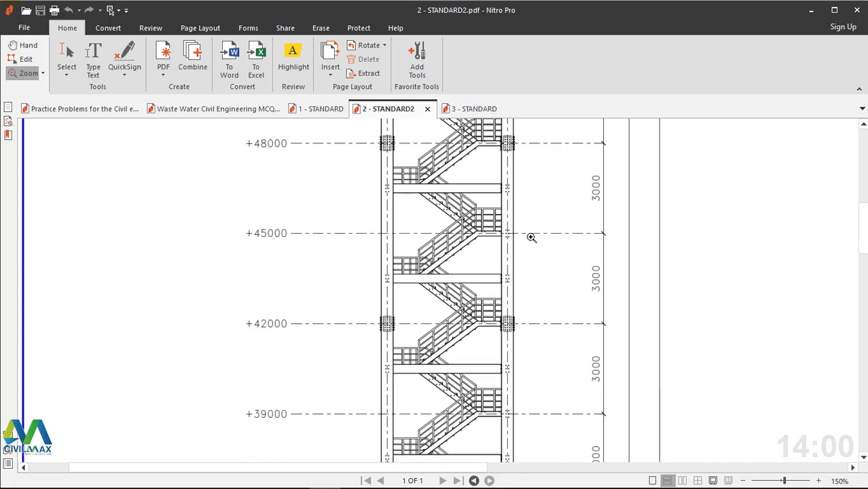
scroll(532, 237, down, 3)
scroll(531, 237, down, 2)
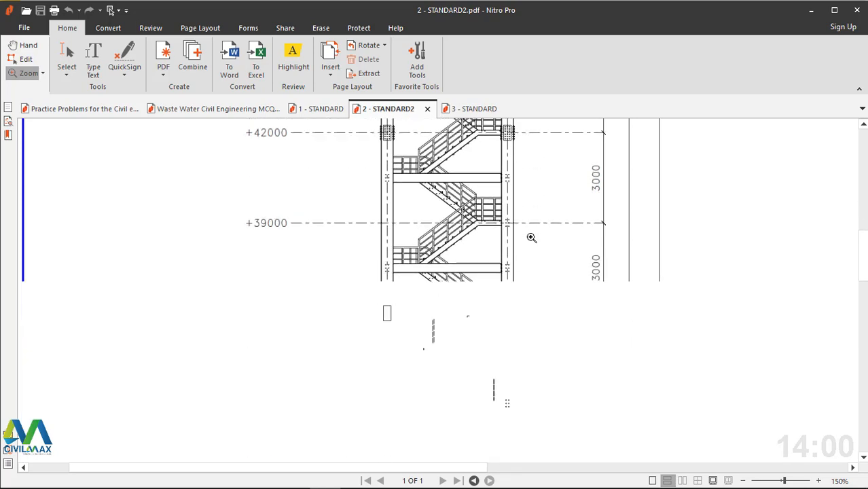
scroll(532, 237, down, 1)
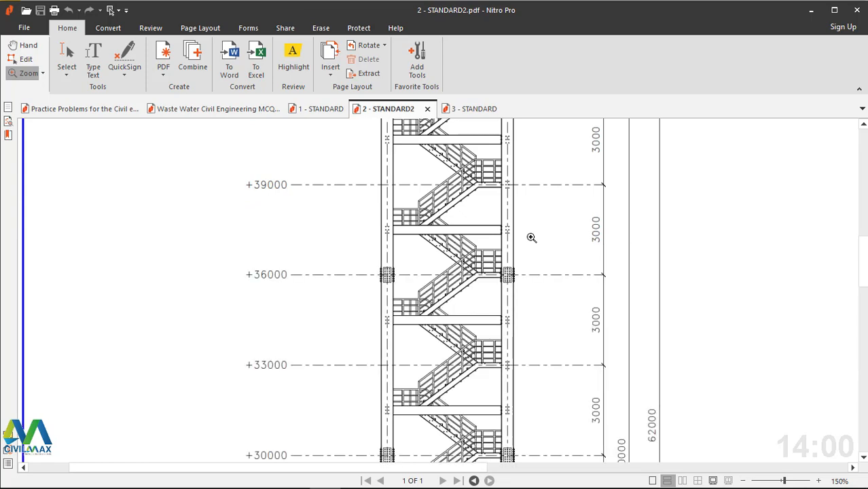
scroll(532, 237, down, 1)
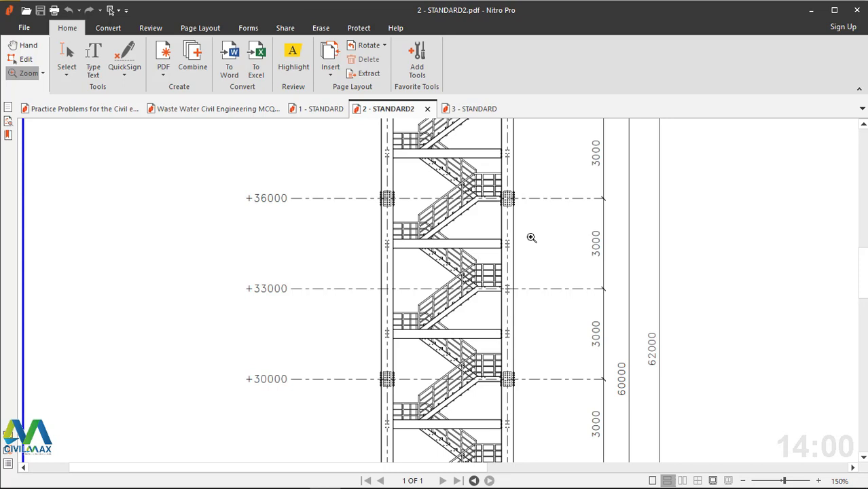
scroll(532, 237, down, 5)
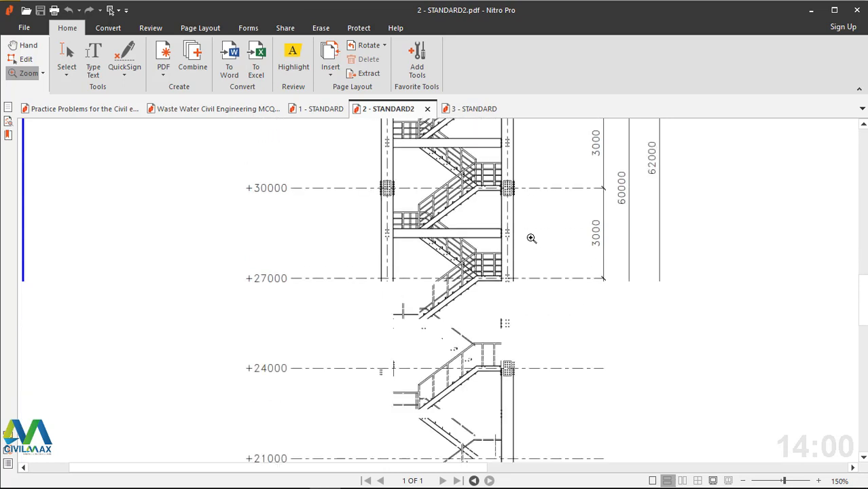
scroll(532, 237, down, 5)
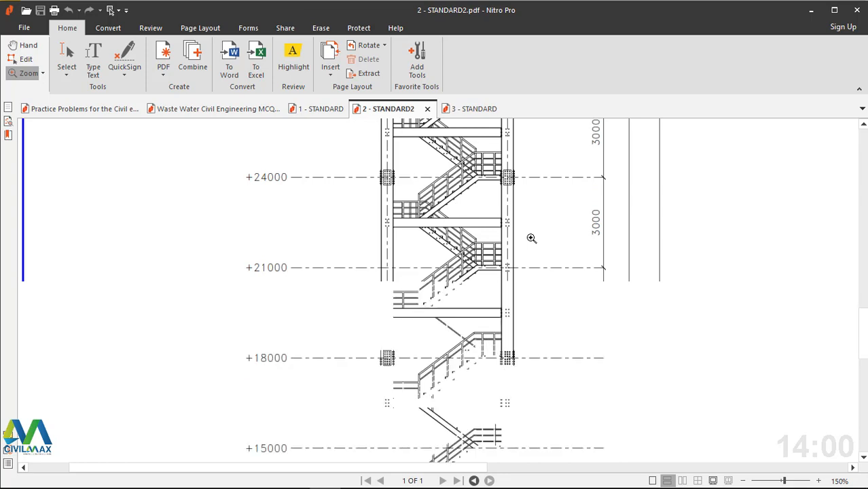
scroll(532, 237, down, 1)
scroll(532, 237, down, 1)
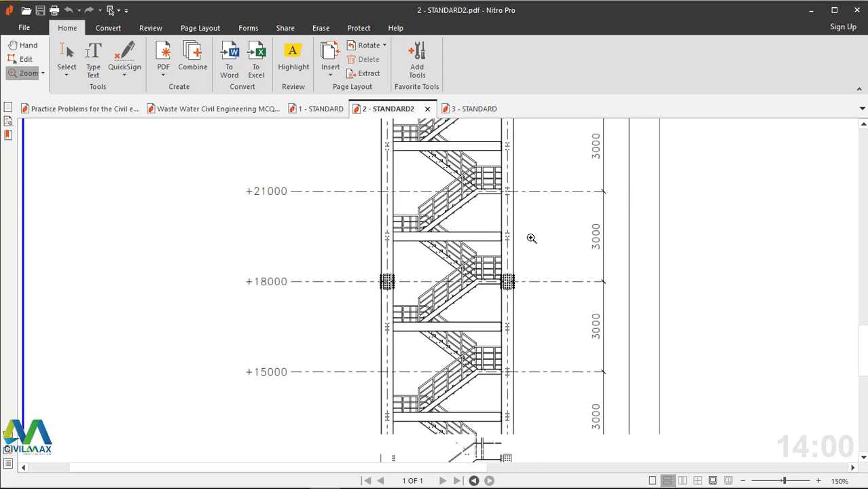
Step: Examine the lowest storeys, foundation, base width dimension and drawing title of the gridline 1 elevation
scroll(532, 238, down, 10)
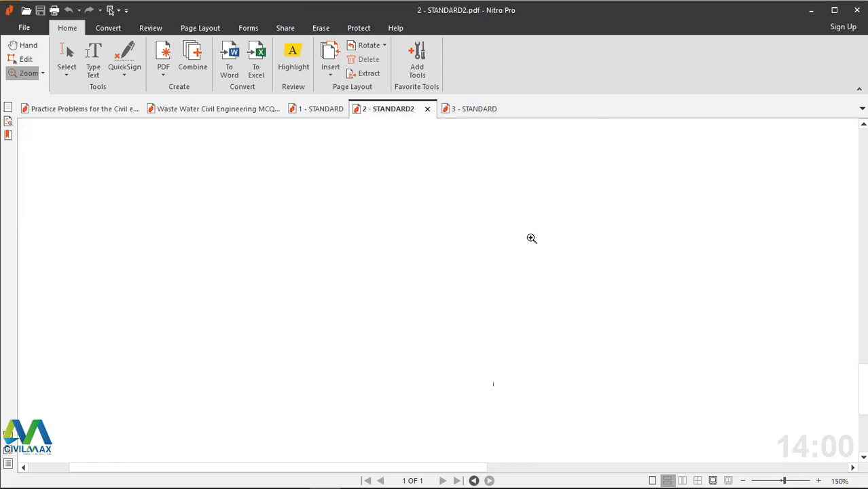
scroll(532, 238, up, 4)
scroll(532, 238, down, 1)
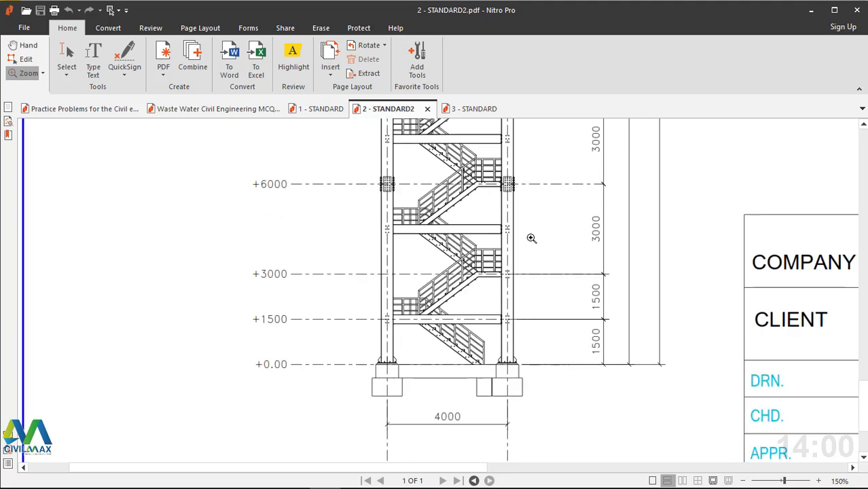
scroll(532, 238, down, 2)
scroll(617, 315, down, 1)
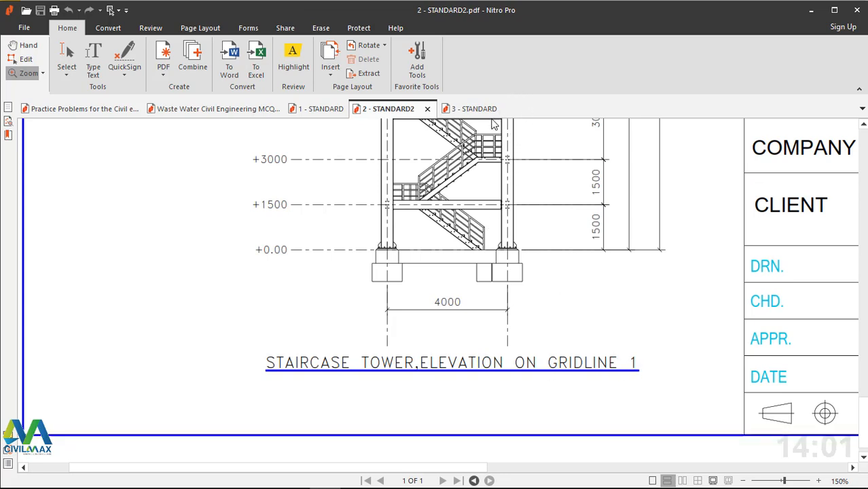
Step: Show the 3 - STANDARD PDF and magnify the lower part of the tower to 200%
click(463, 112)
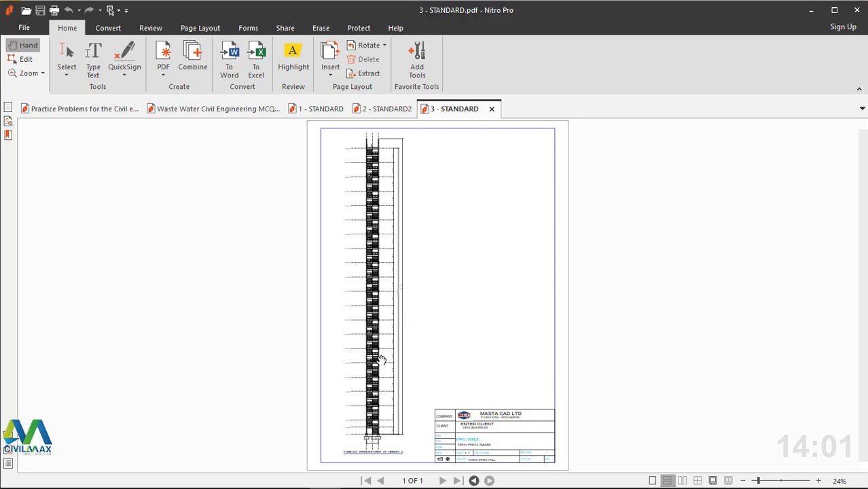
right_click(451, 195)
click(443, 270)
ctrl+scroll(368, 372, up, 2)
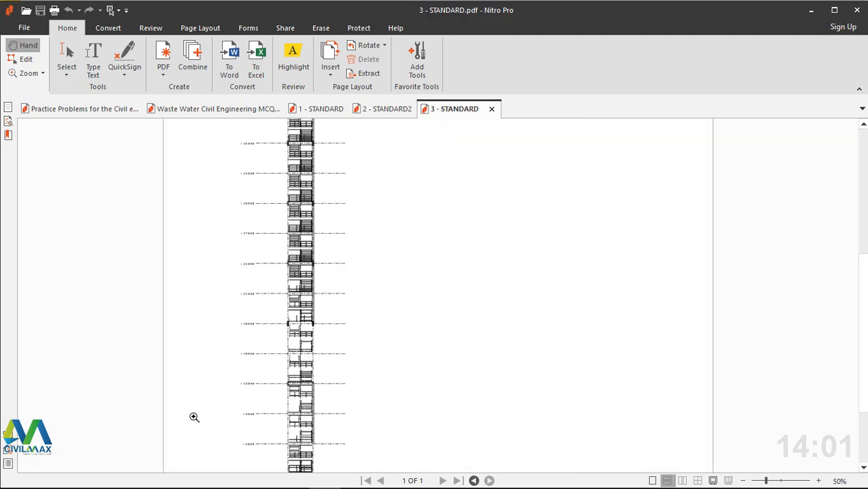
ctrl+scroll(193, 413, up, 2)
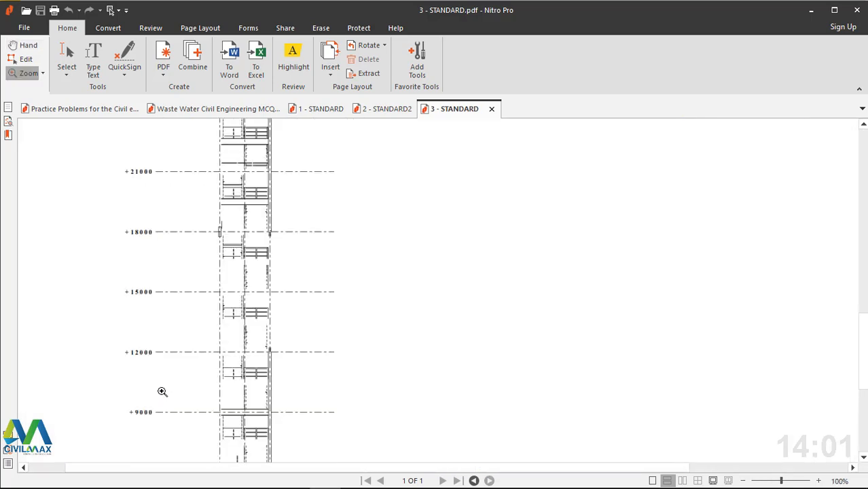
ctrl+scroll(162, 390, up, 1)
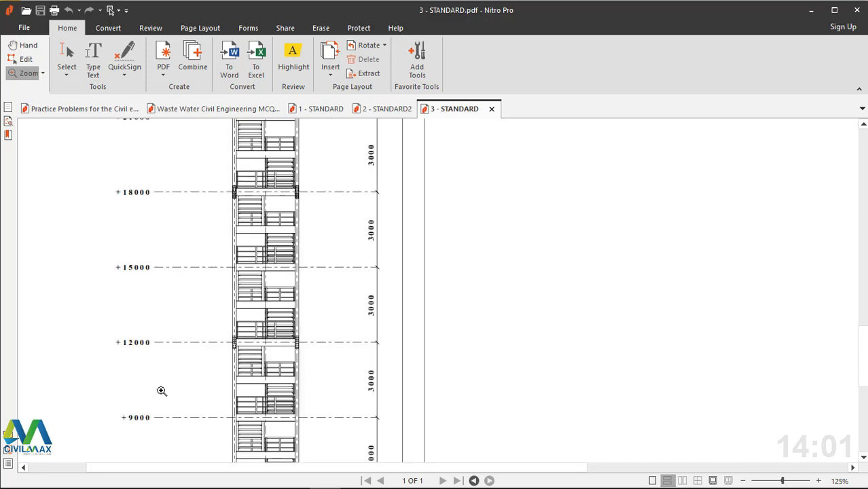
ctrl+scroll(162, 390, up, 1)
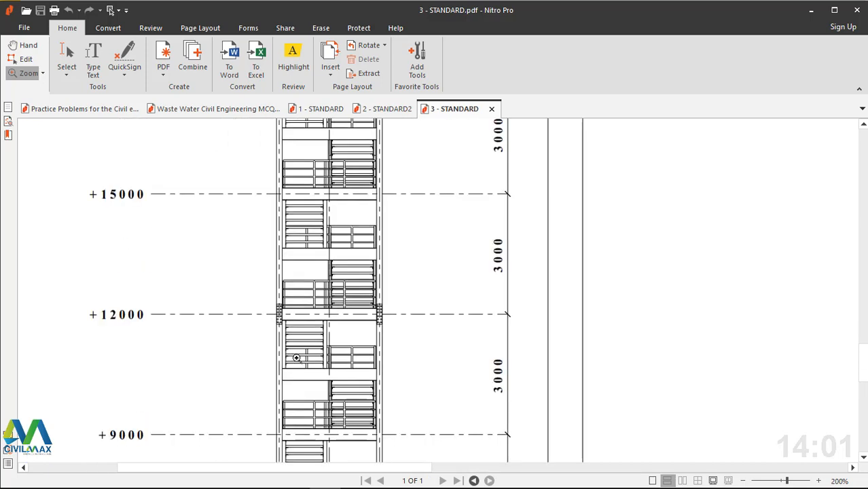
Step: Examine the drawing title, foundation, base width dimension and lowest storey dimensions of the gridline A elevation
scroll(297, 357, down, 1)
scroll(298, 357, down, 10)
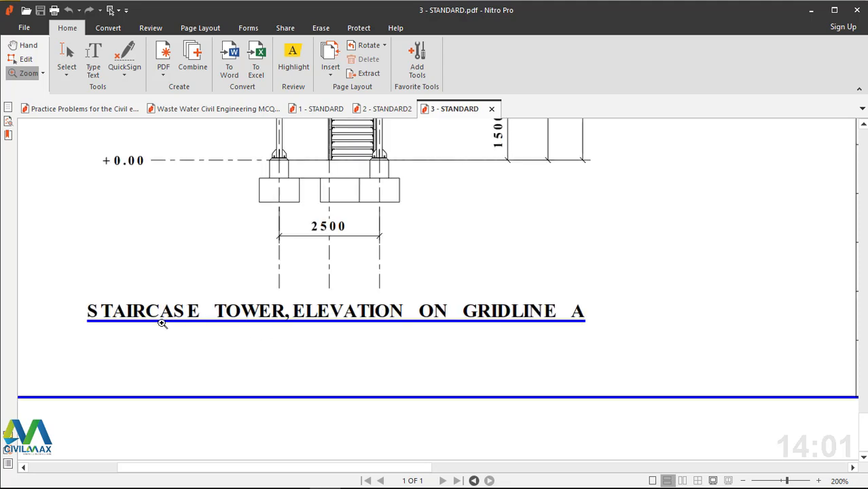
scroll(162, 323, up, 2)
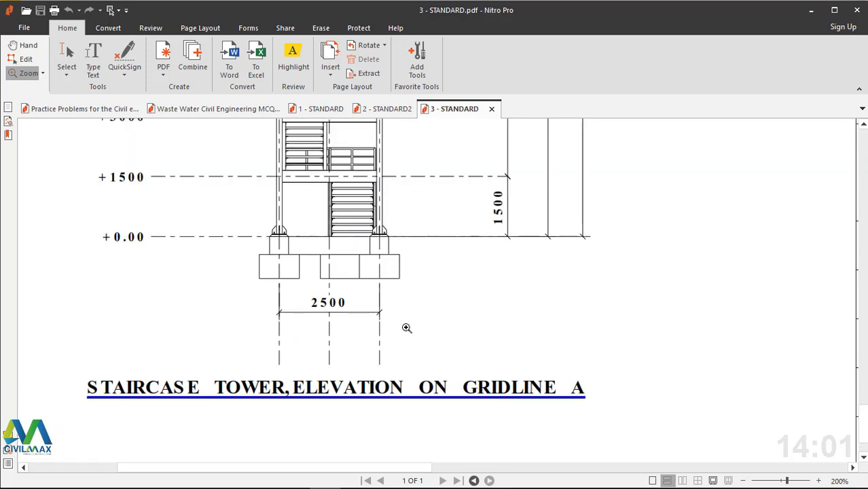
scroll(406, 328, up, 7)
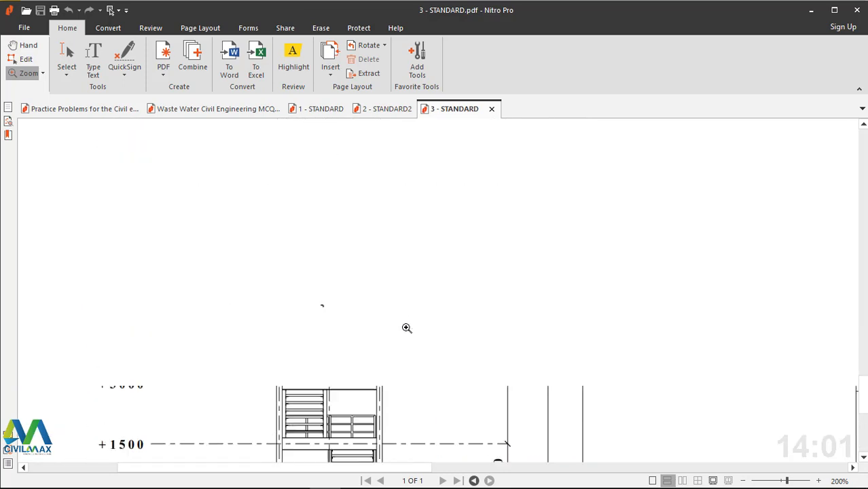
scroll(406, 328, down, 1)
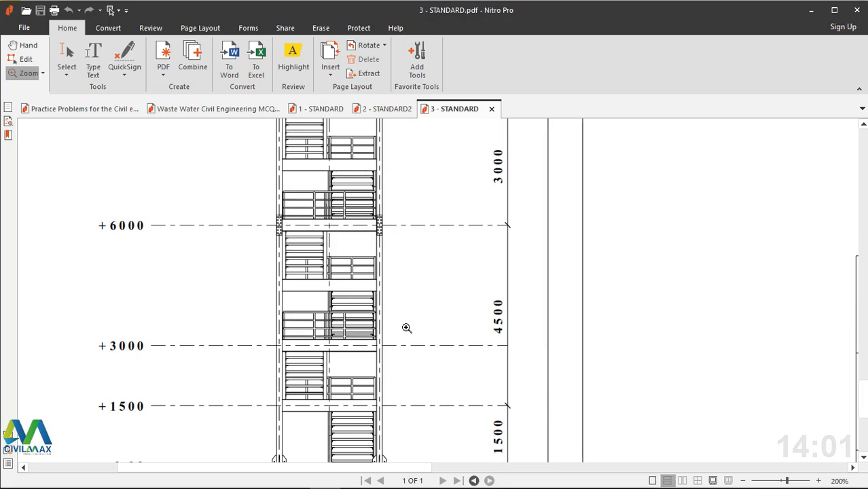
scroll(406, 328, up, 3)
scroll(406, 328, down, 4)
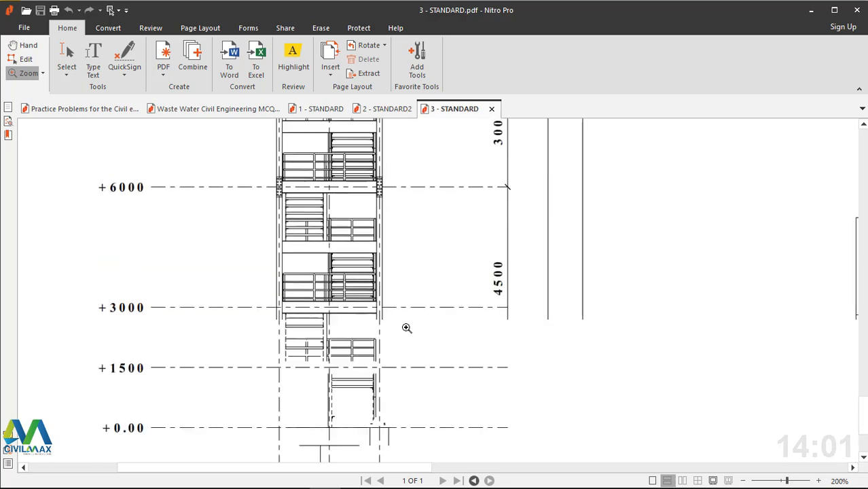
scroll(406, 328, down, 7)
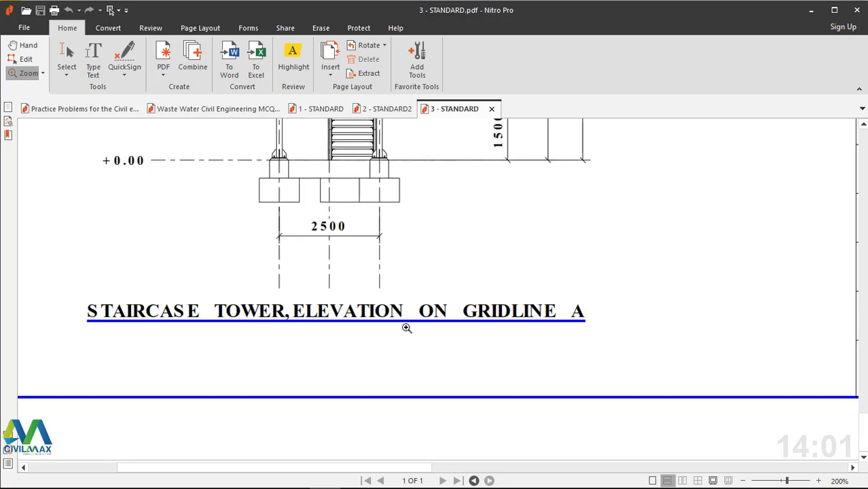
Step: Examine the level marks, storey and overall height dimensions of the gridline A elevation from the foundation up to the grid labels
scroll(407, 328, up, 9)
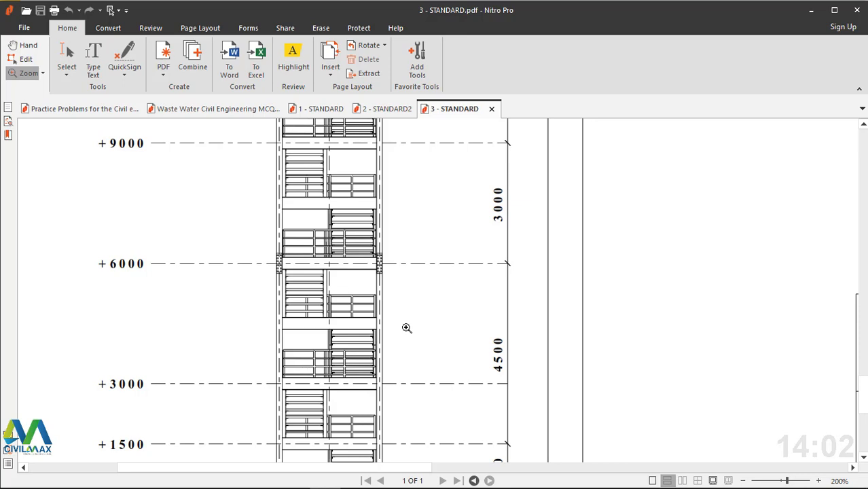
scroll(406, 328, up, 3)
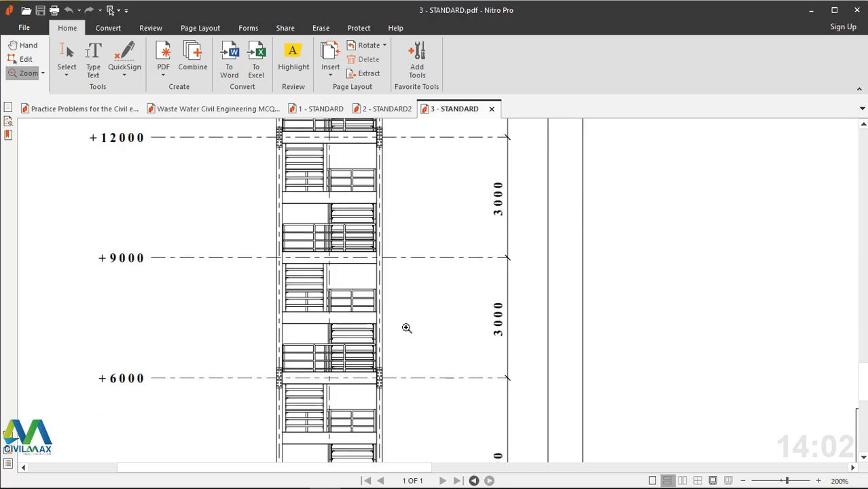
scroll(407, 329, up, 3)
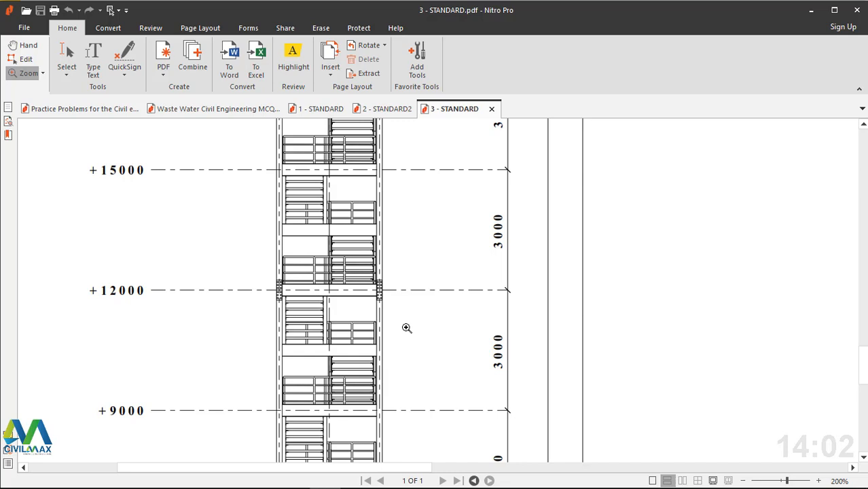
scroll(406, 328, up, 5)
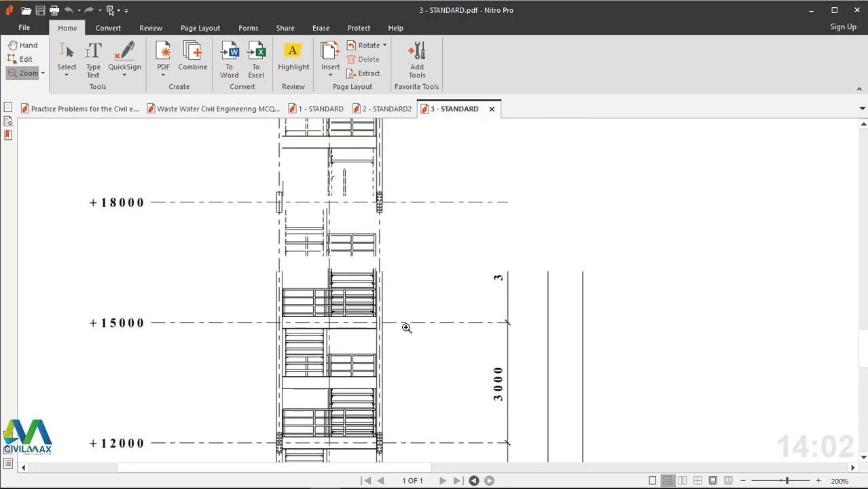
scroll(406, 328, up, 7)
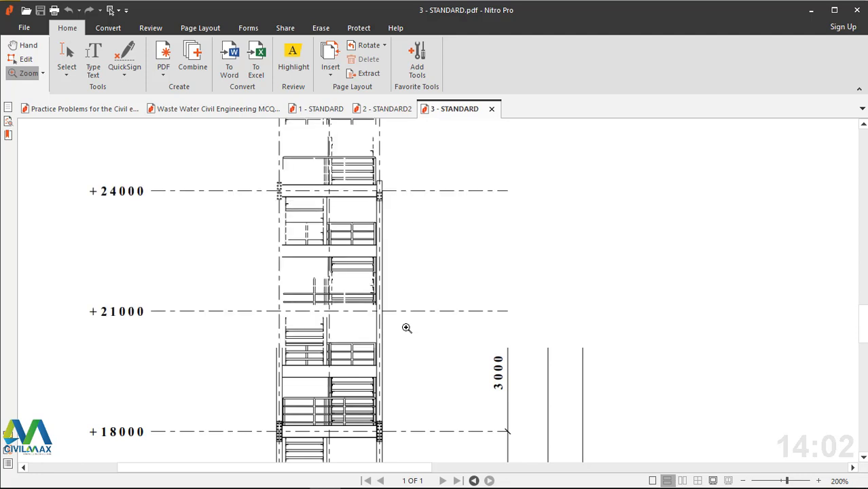
scroll(406, 328, up, 5)
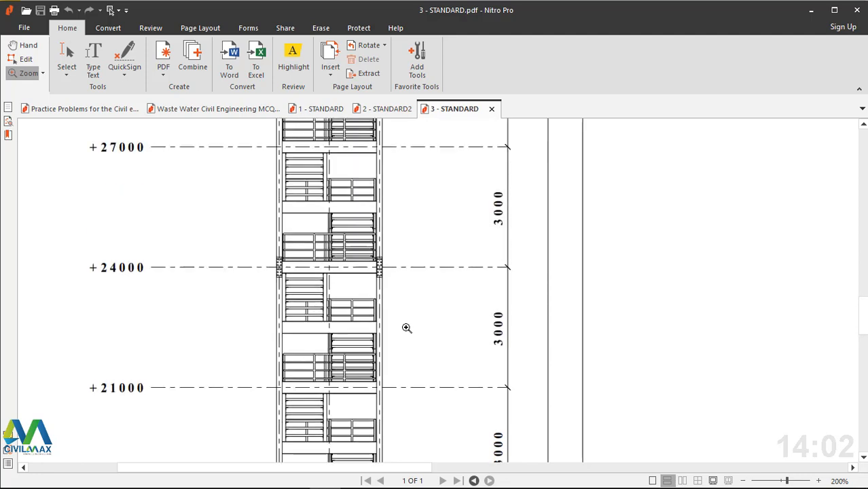
scroll(406, 329, up, 4)
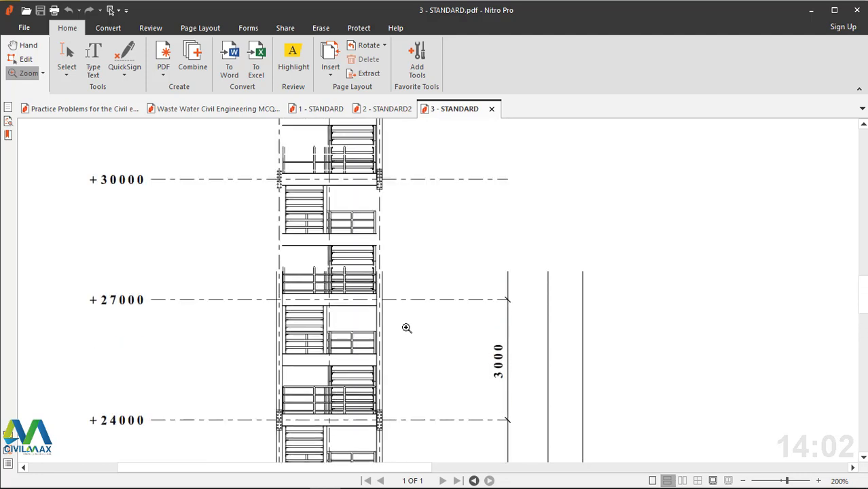
scroll(406, 328, up, 1)
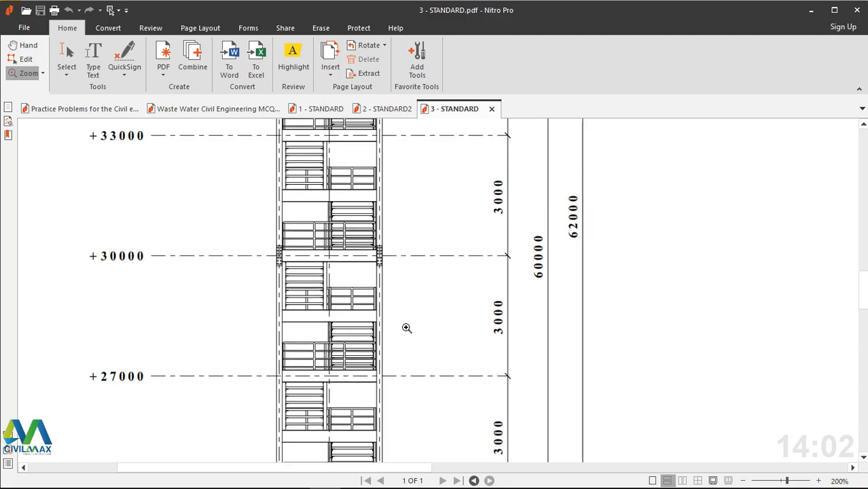
scroll(406, 328, up, 3)
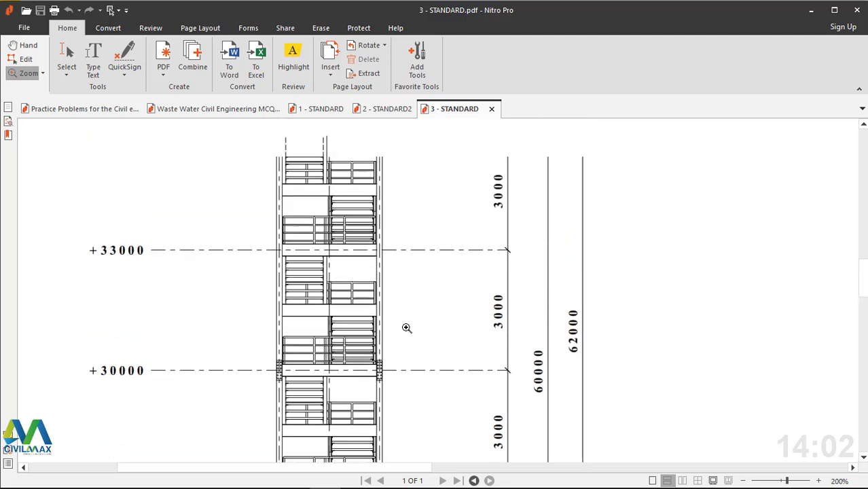
scroll(407, 329, up, 5)
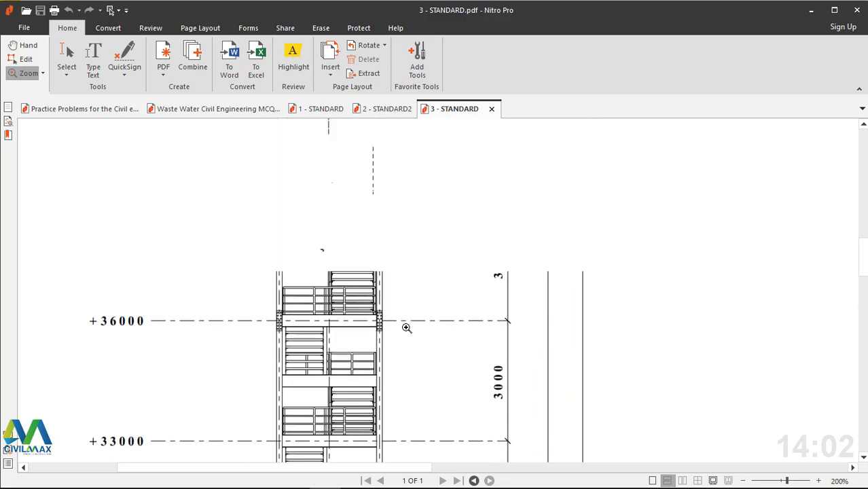
scroll(406, 329, up, 7)
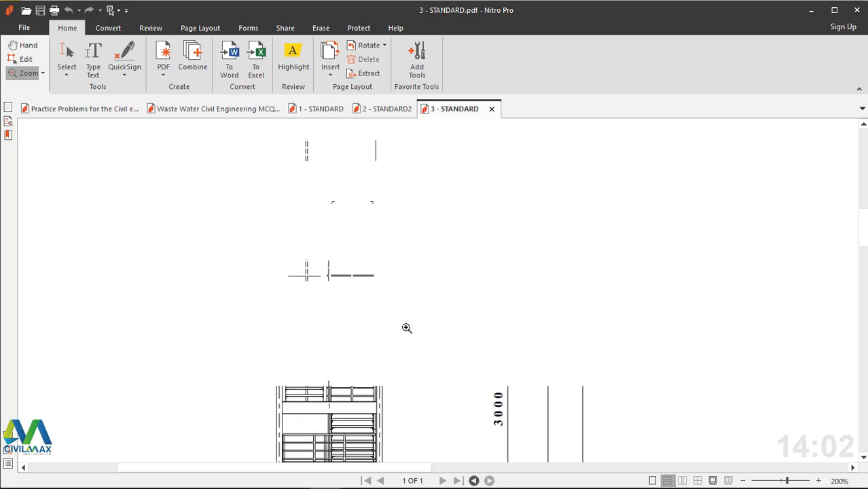
scroll(406, 329, up, 4)
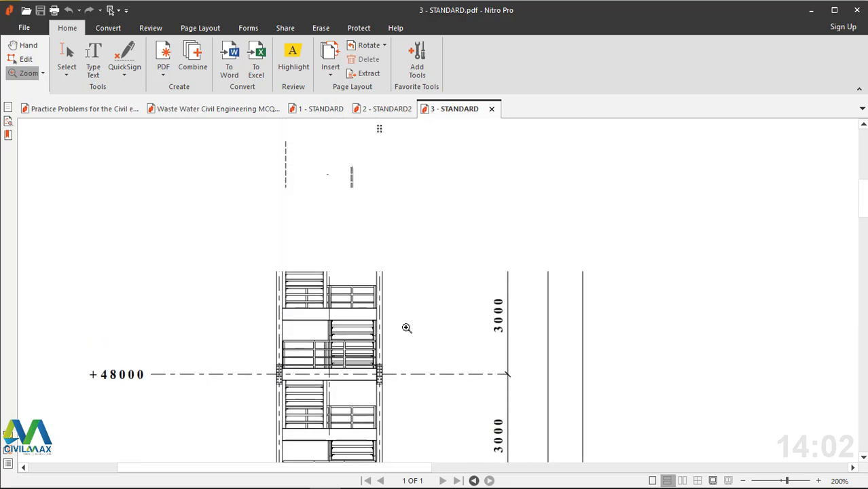
scroll(406, 328, up, 11)
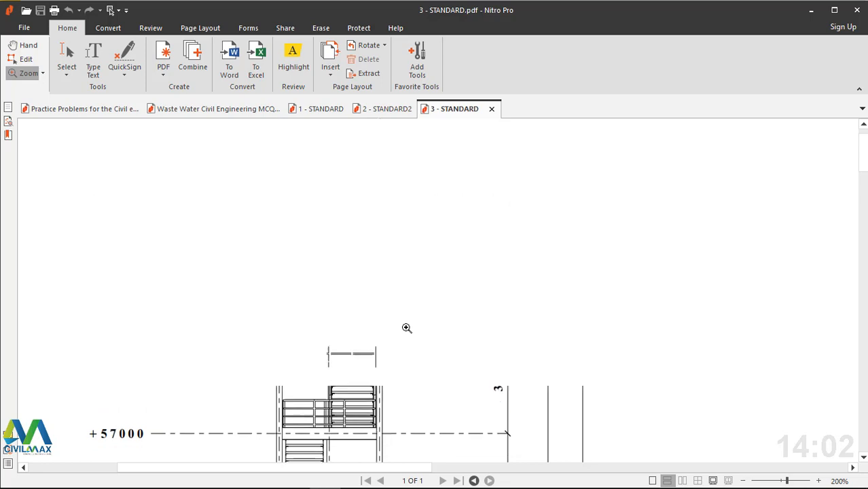
scroll(406, 328, up, 3)
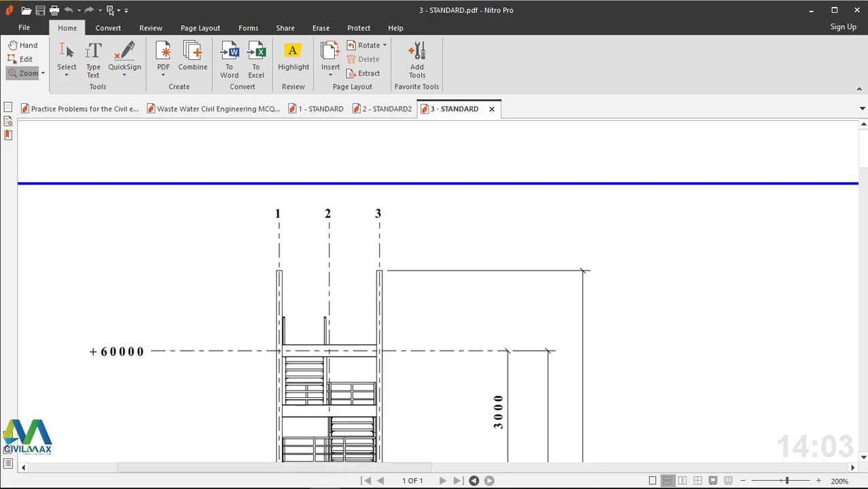
Step: Switch to Tekla Structures and close the gridline 1 elevation drawing without keeping its changes
mouse_move(304, 477)
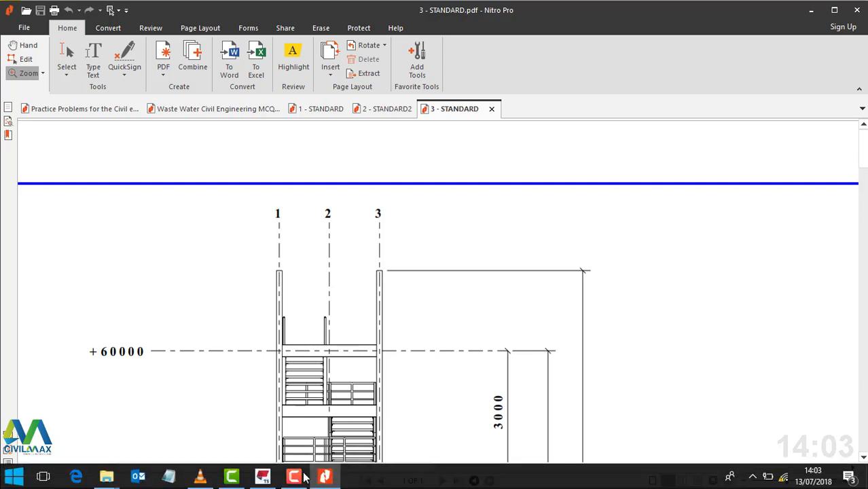
click(264, 477)
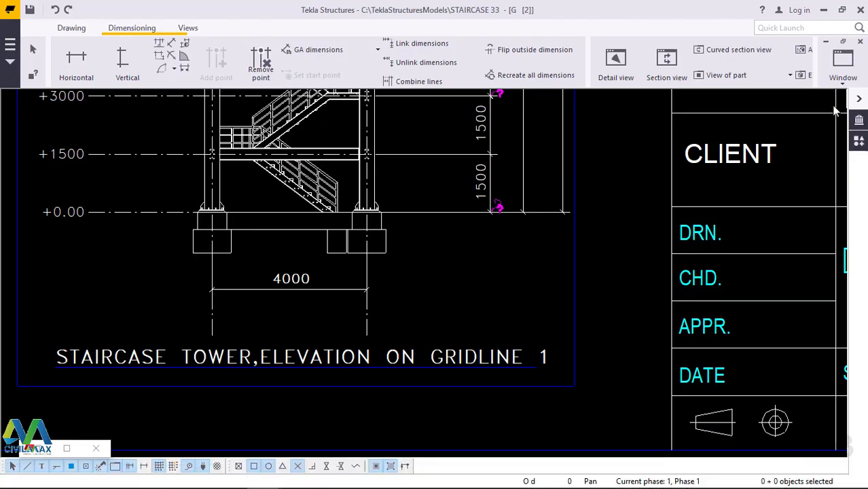
click(860, 42)
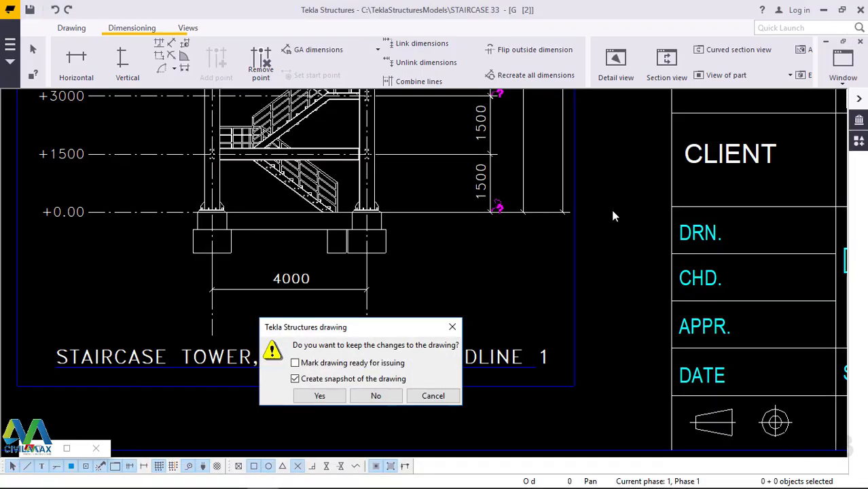
click(377, 397)
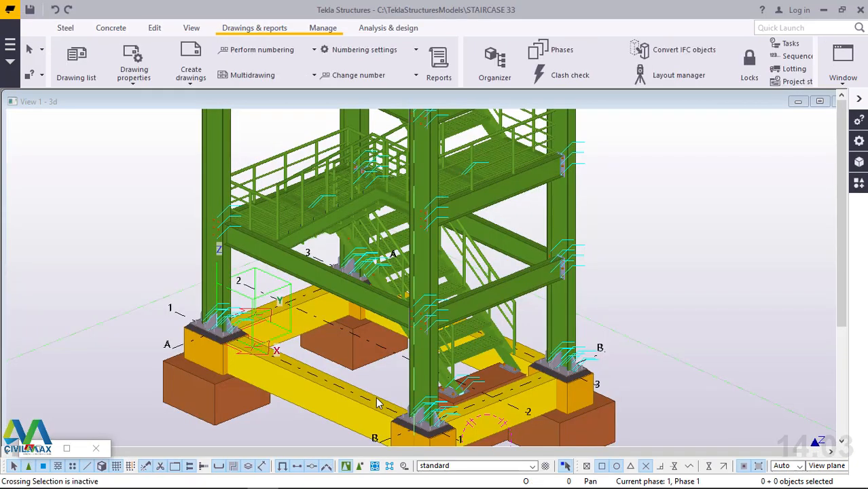
Step: Maximize the View 1 - 3d model view and inspect the foundation and lowest storeys of the staircase tower
click(819, 102)
scroll(412, 199, down, 1)
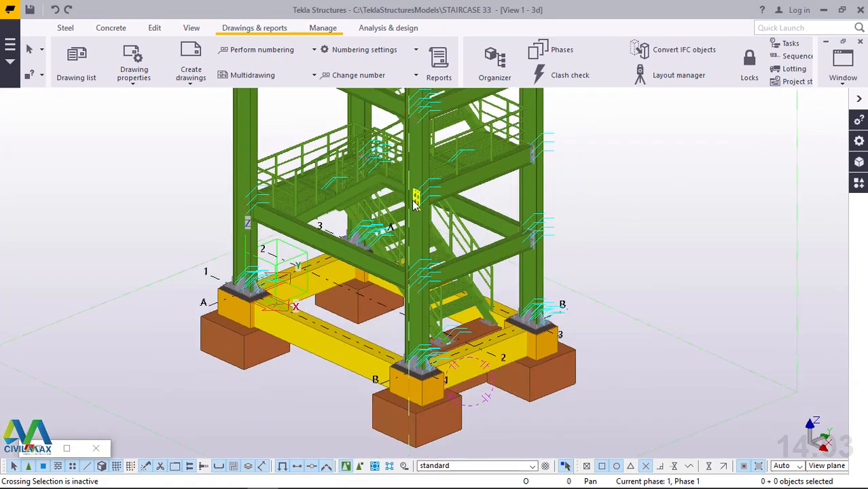
scroll(409, 422, up, 3)
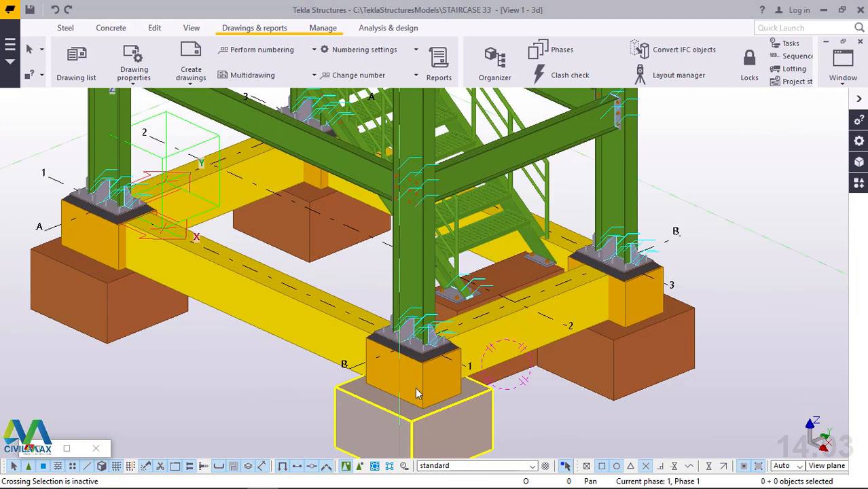
scroll(417, 353, down, 2)
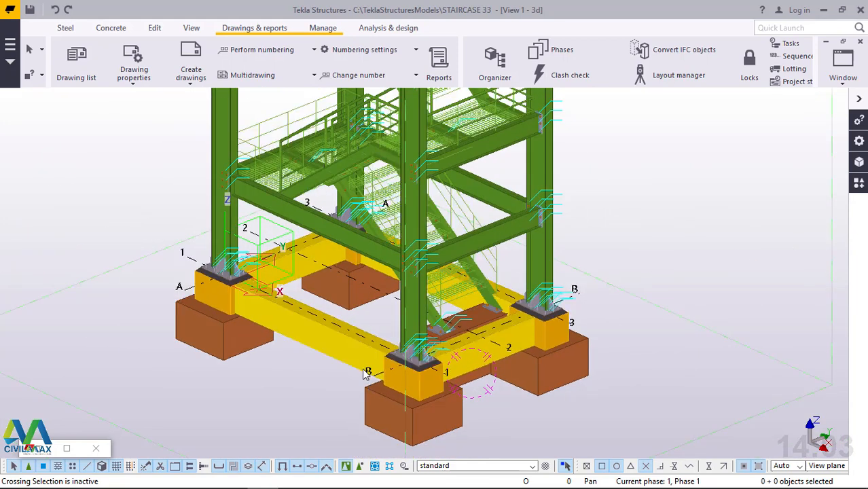
Step: Select the concrete foundation with its ground beams and show the drawing types available for it, including the cast unit drawing
click(326, 354)
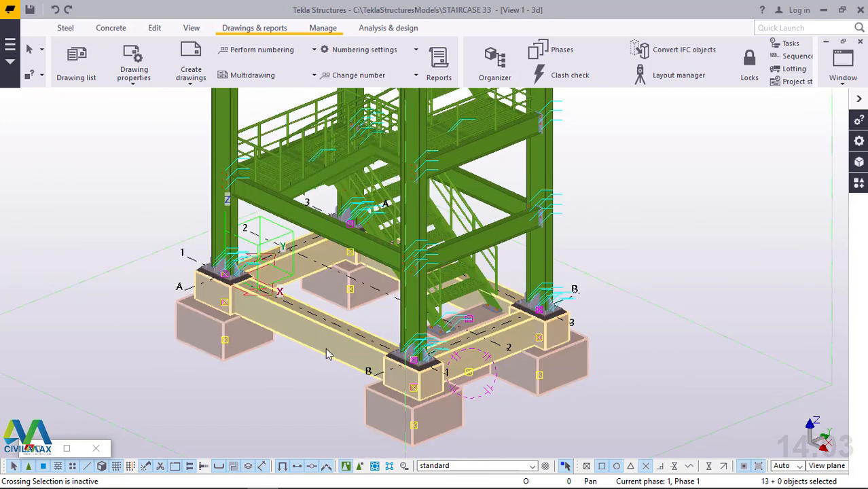
click(188, 80)
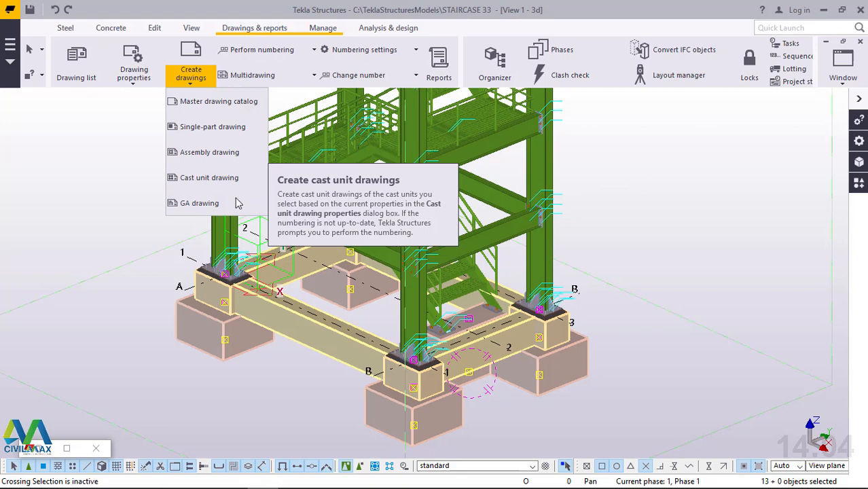
click(679, 183)
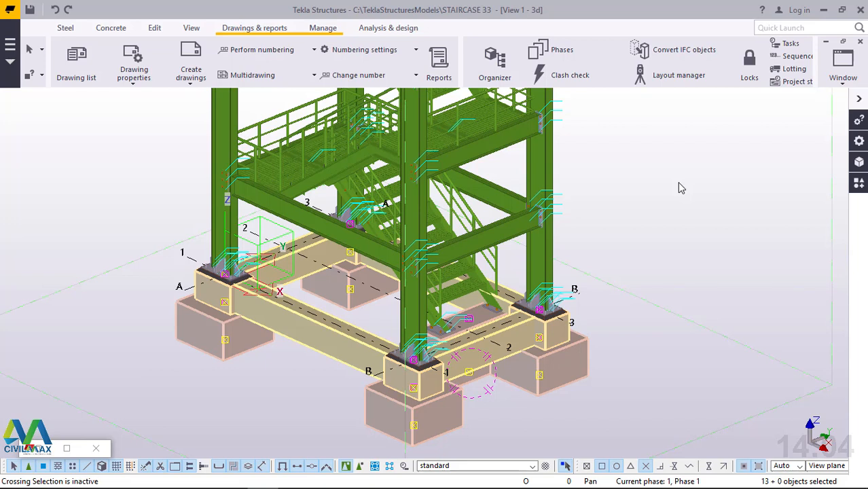